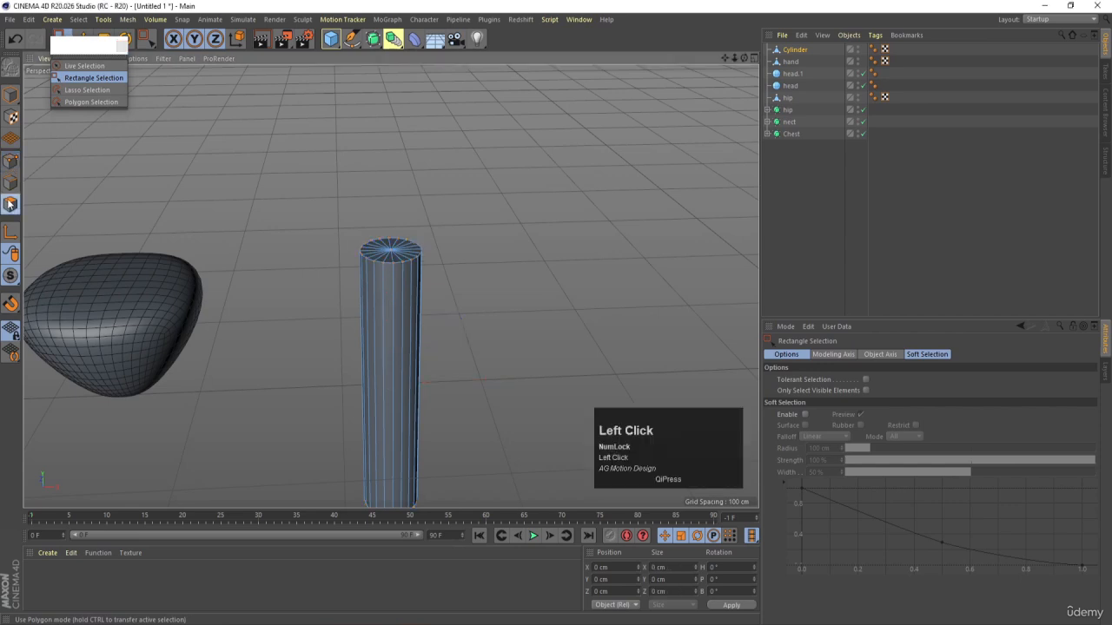
# Select all the cylinder's polygons and add two closely spaced pairs of loop cuts around its upper part.
pyautogui.hotkey('ctrl', 'a')
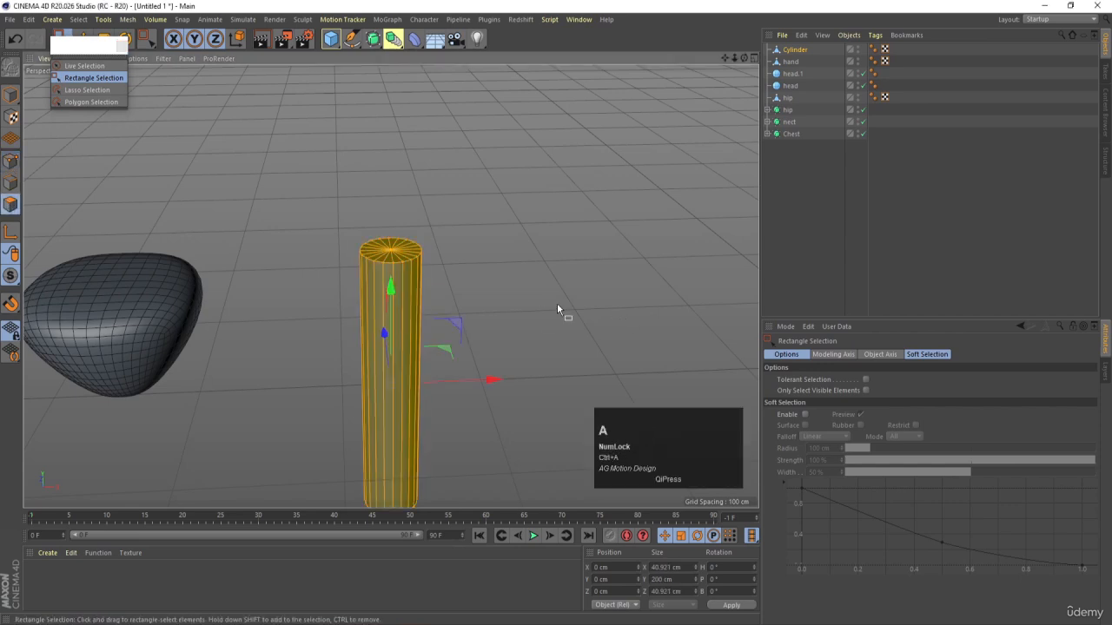
pyautogui.middleClick(557, 310)
pyautogui.middleClick(549, 340)
pyautogui.press('s')
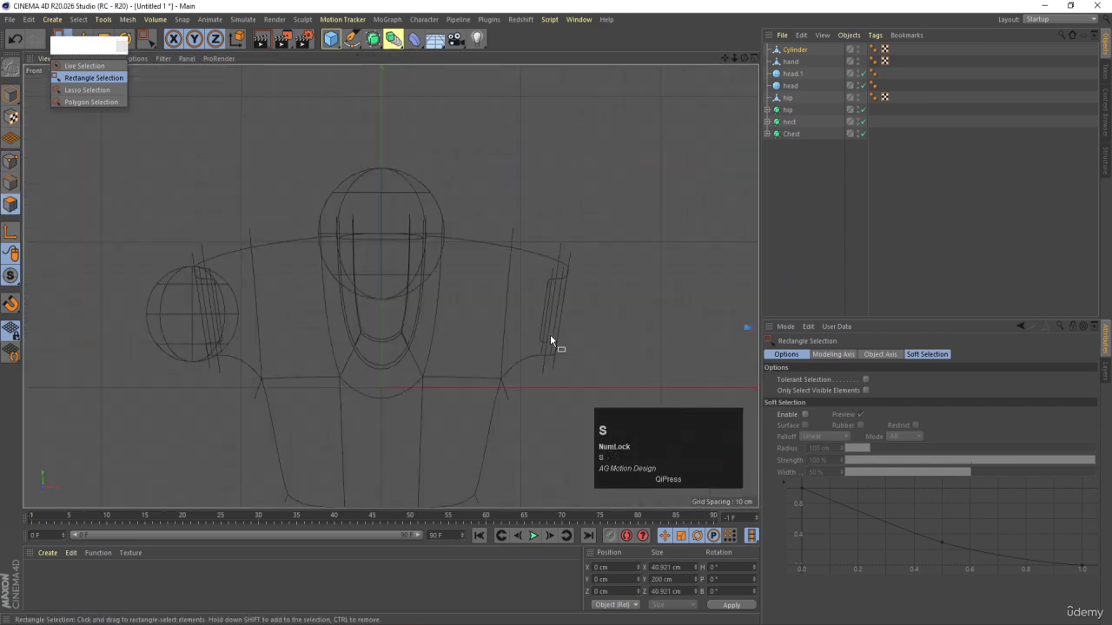
pyautogui.keyDown('alt'); pyautogui.moveTo(385, 256); pyautogui.dragTo(414, 200, button='middle'); pyautogui.keyUp('alt')
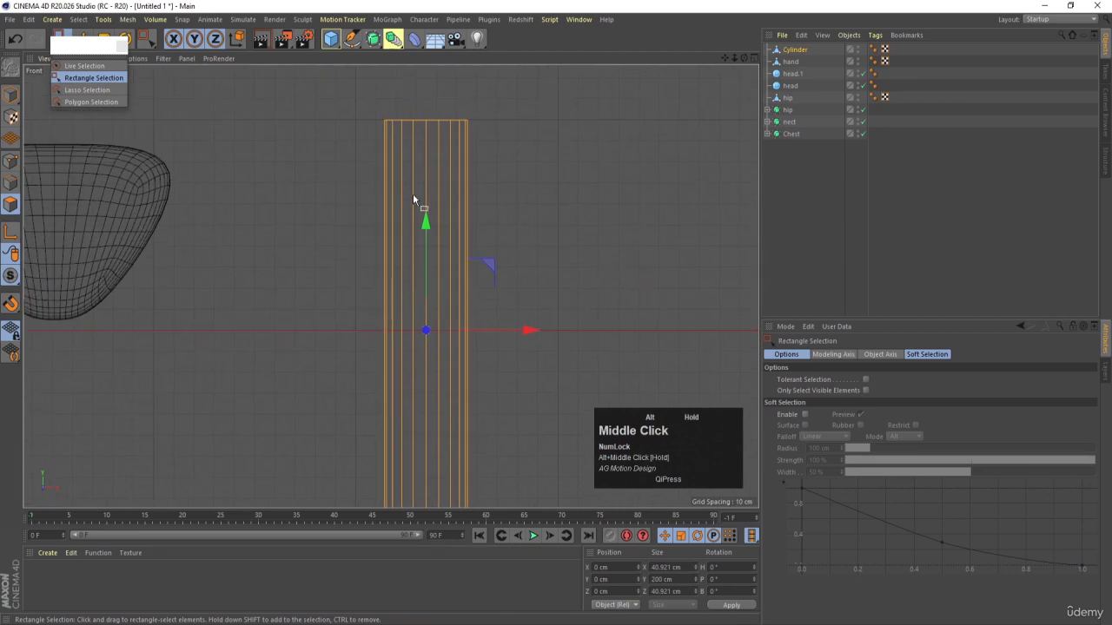
pyautogui.rightClick(368, 126)
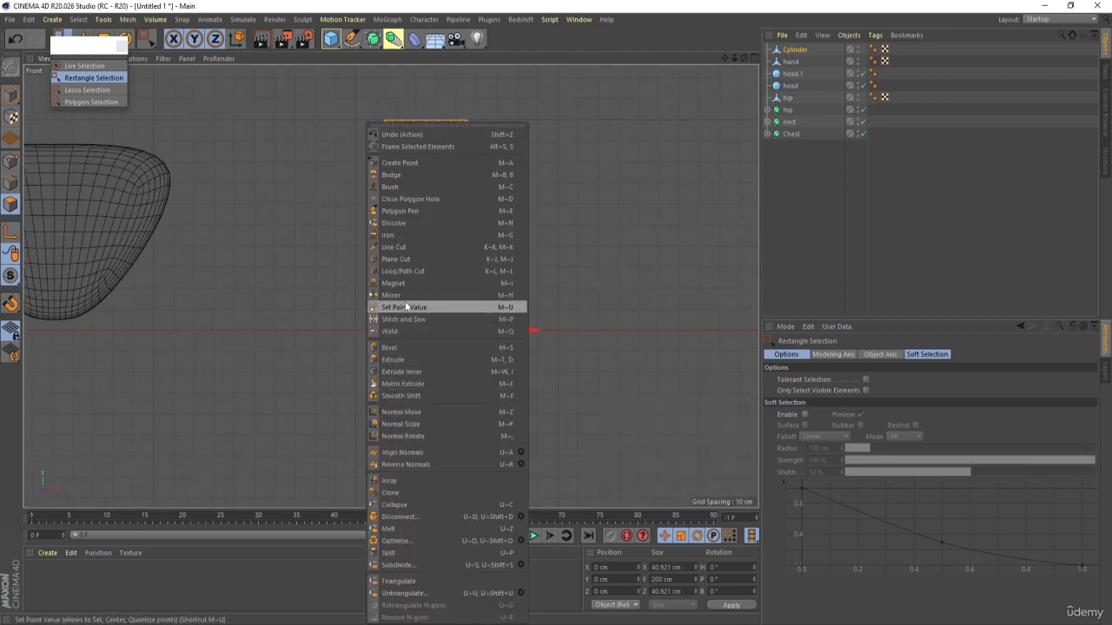
pyautogui.click(403, 271)
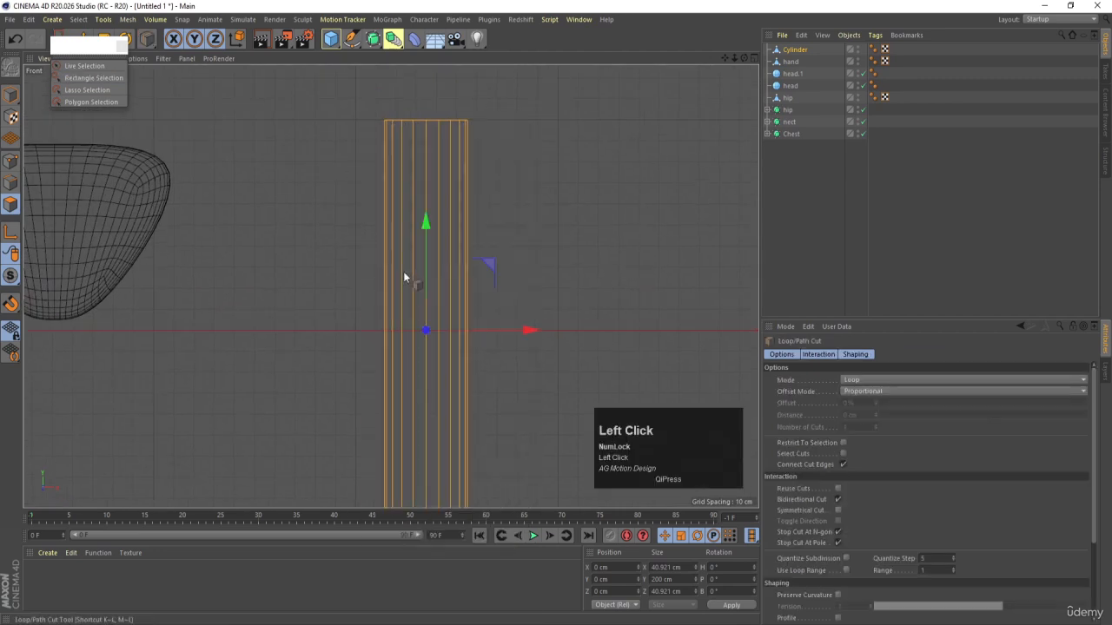
pyautogui.click(459, 210)
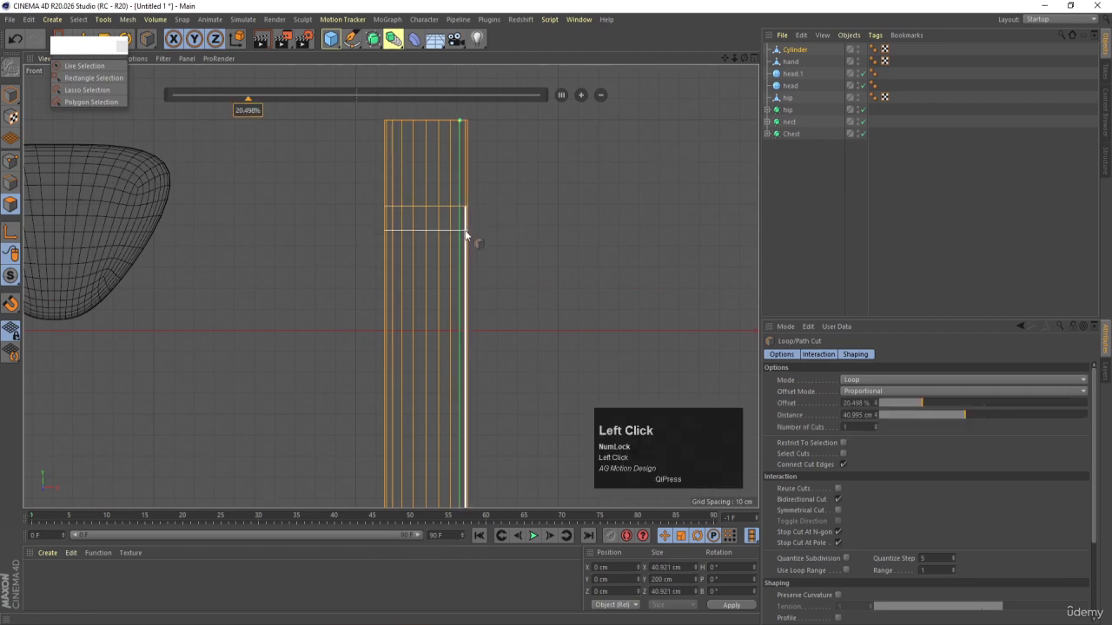
pyautogui.keyDown('alt'); pyautogui.scroll(4, 468, 223); pyautogui.keyUp('alt')
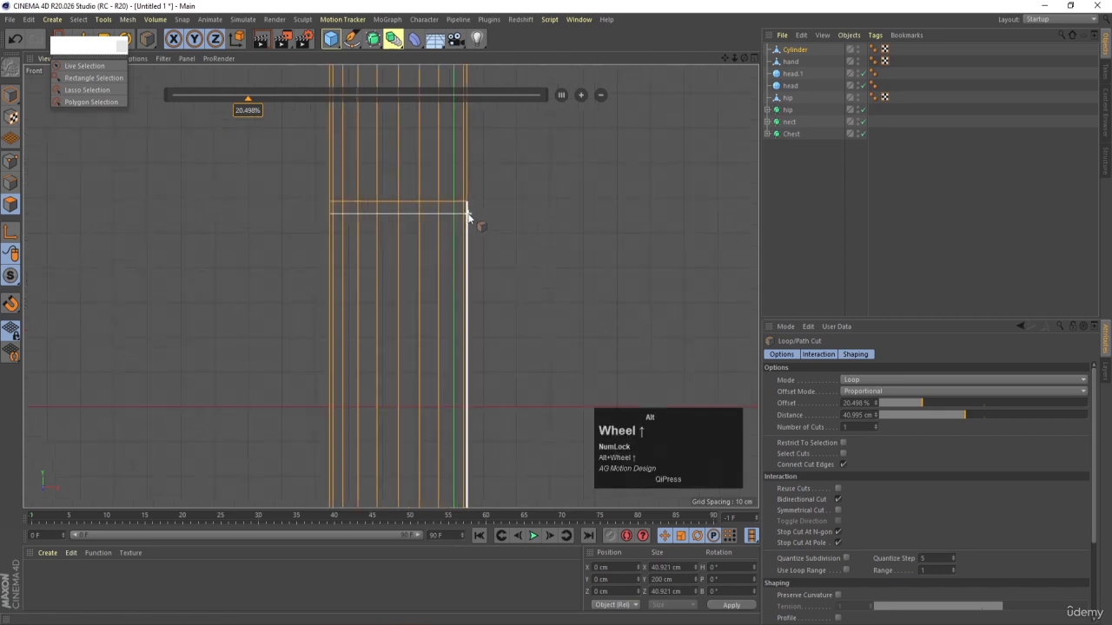
pyautogui.click(468, 209)
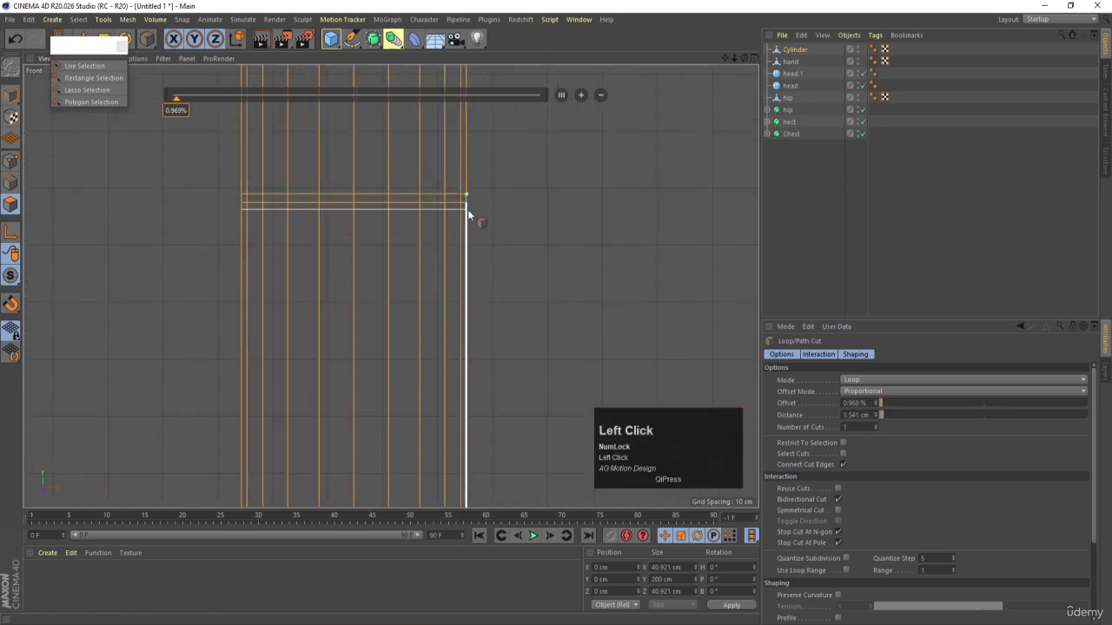
pyautogui.click(468, 260)
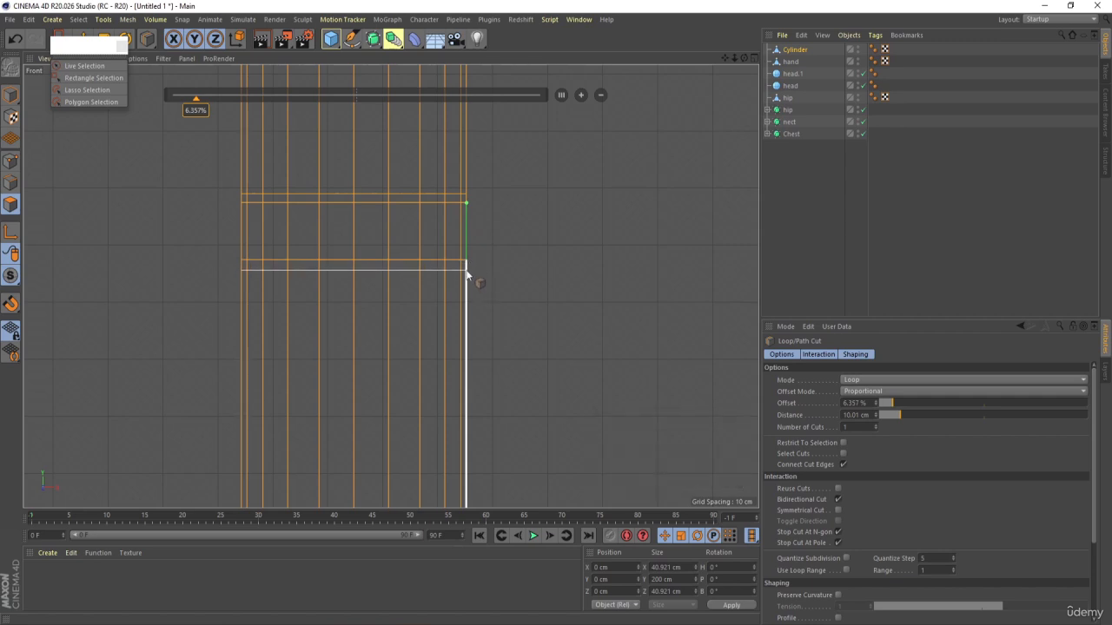
pyautogui.click(466, 271)
# Add two more closely spaced pairs of loop cuts around the cylinder, just above its middle.
pyautogui.scroll(-5, 466, 272)
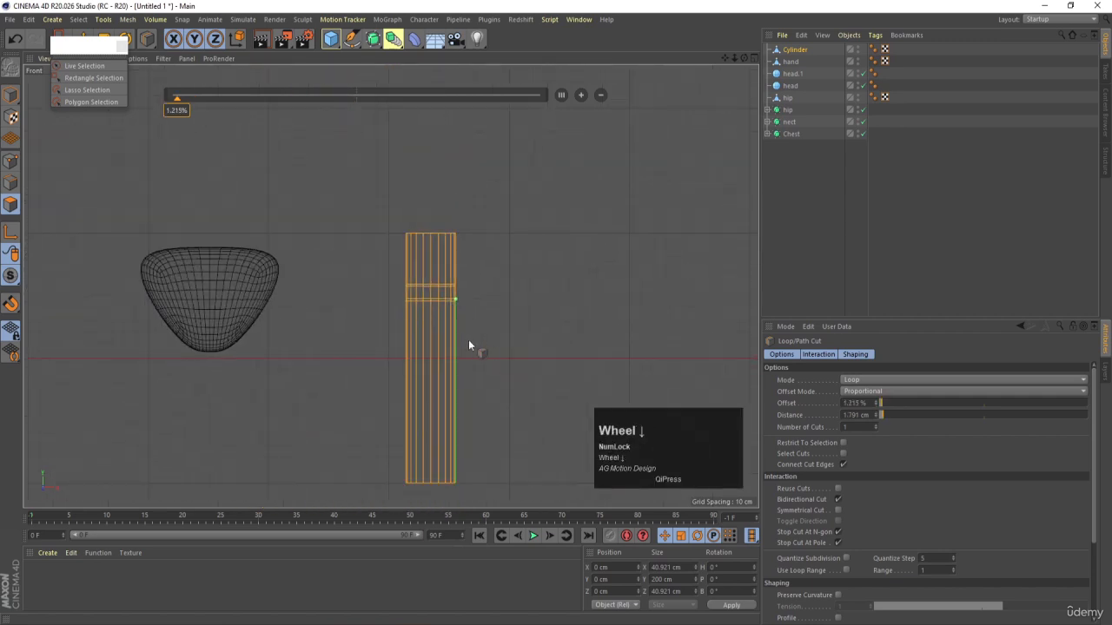
pyautogui.scroll(5, 455, 345)
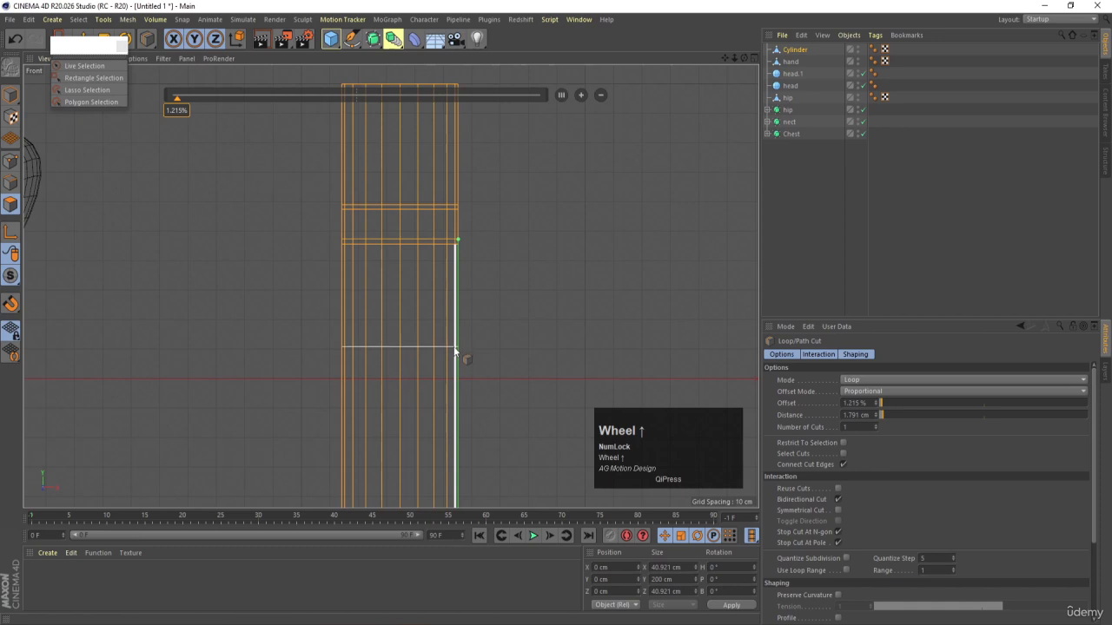
pyautogui.click(456, 351)
pyautogui.scroll(3, 456, 356)
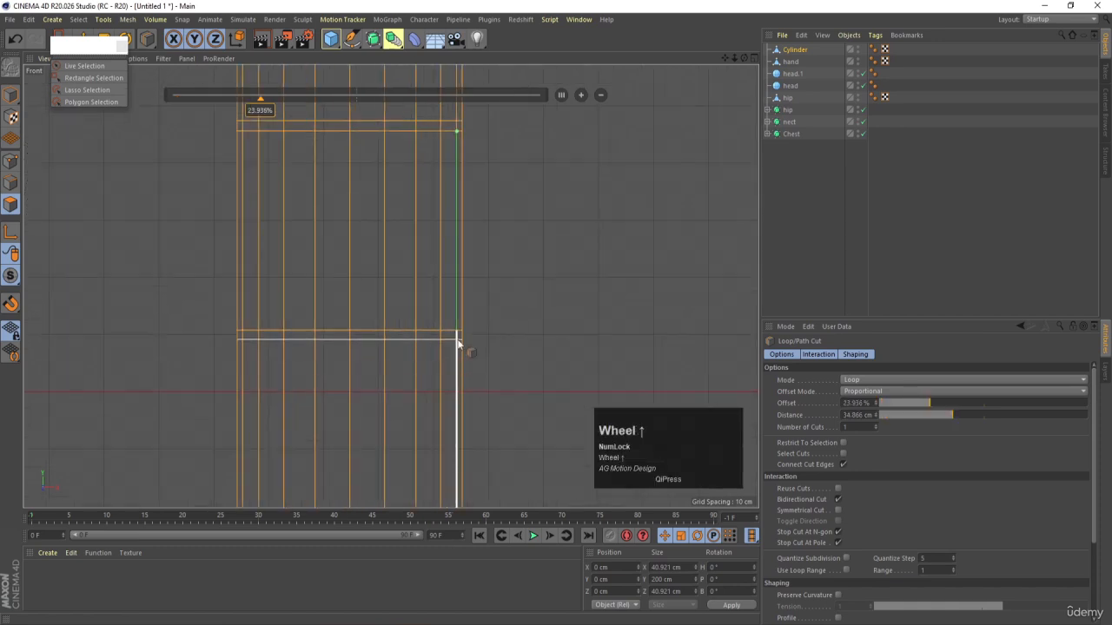
pyautogui.click(457, 344)
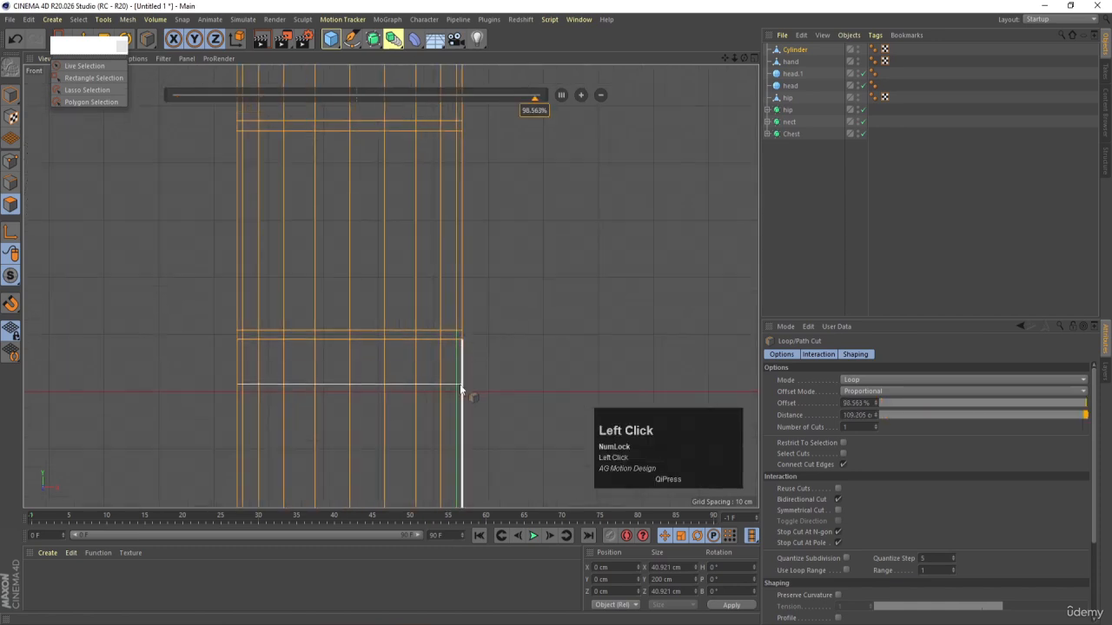
pyautogui.click(460, 386)
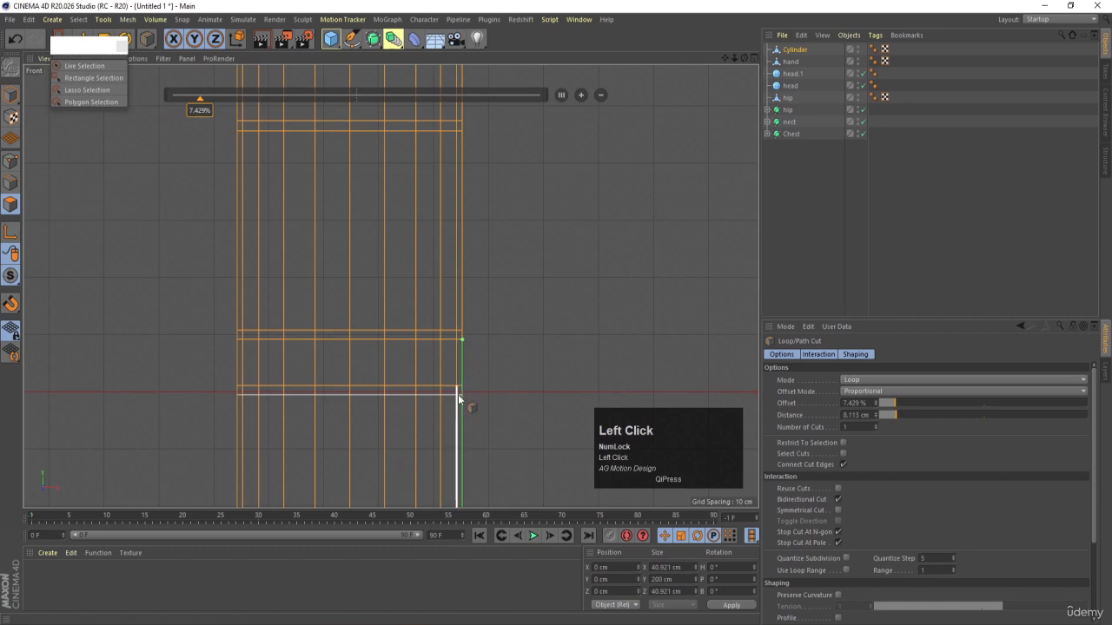
pyautogui.click(458, 395)
# Add a third set of two closely spaced pairs of loop cuts around the cylinder's lower half.
pyautogui.scroll(-4, 458, 395)
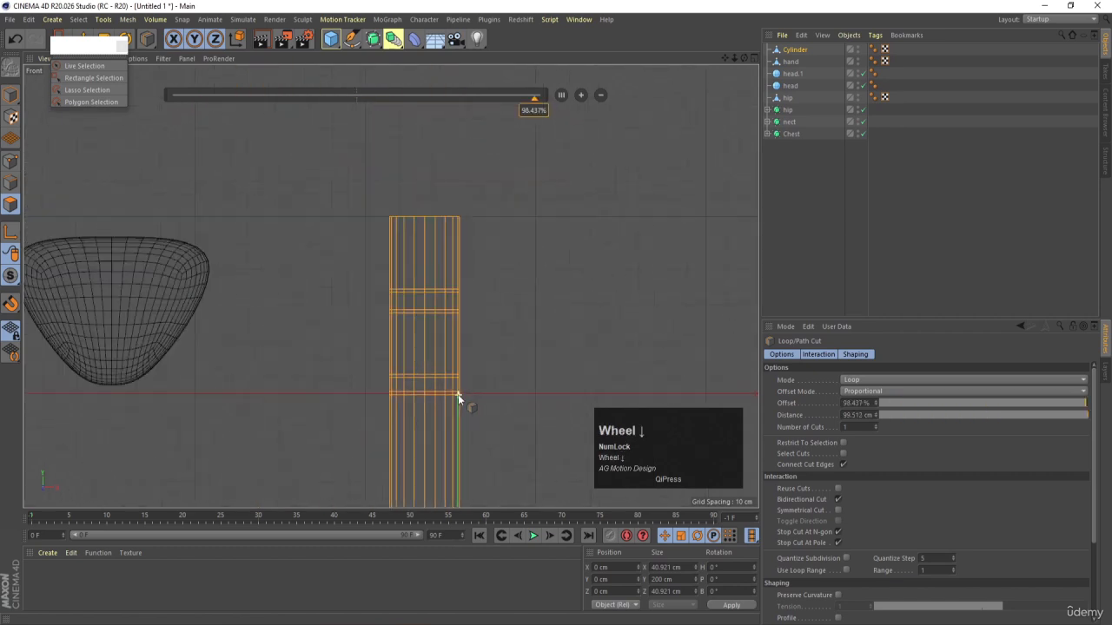
pyautogui.press('alt')
pyautogui.keyDown('alt'); pyautogui.moveTo(468, 437); pyautogui.dragTo(434, 310, button='middle'); pyautogui.keyUp('alt')
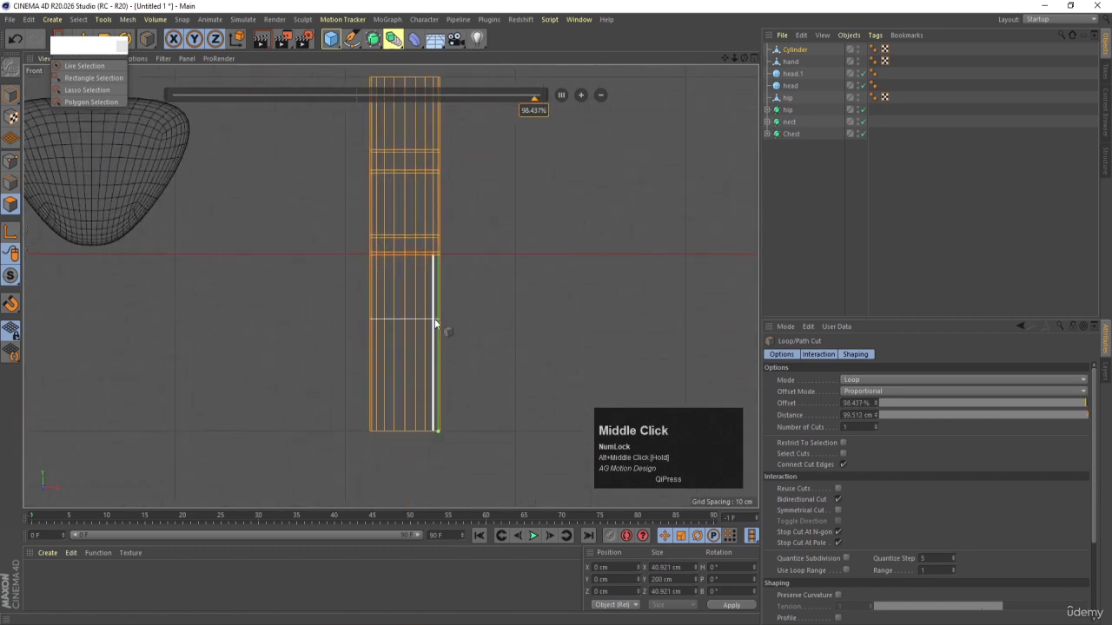
pyautogui.scroll(3, 438, 315)
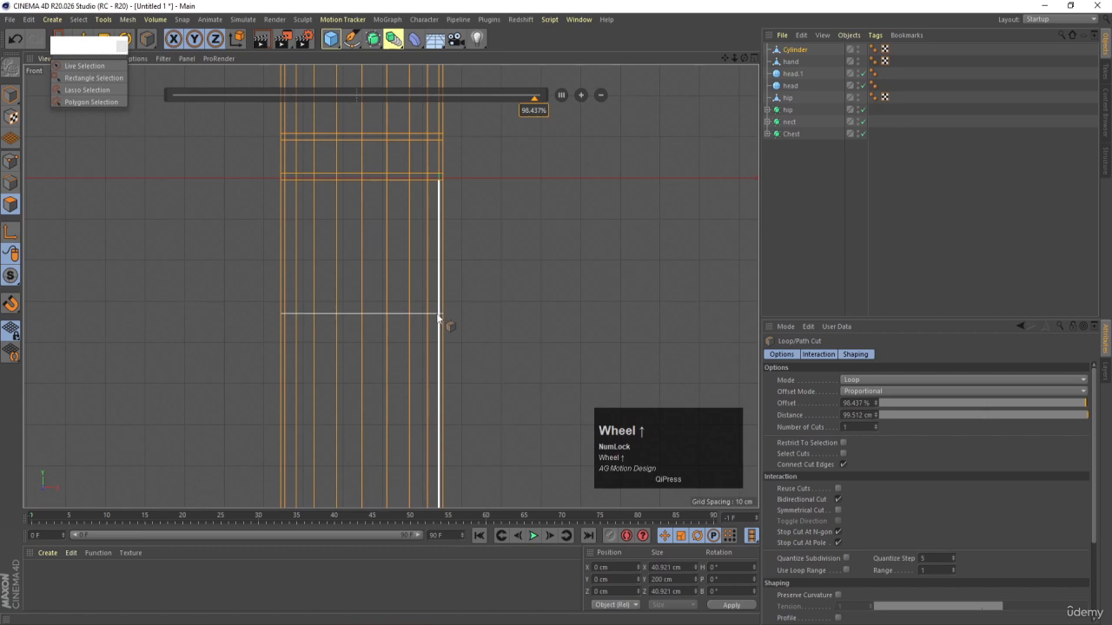
pyautogui.click(438, 319)
pyautogui.scroll(3, 437, 324)
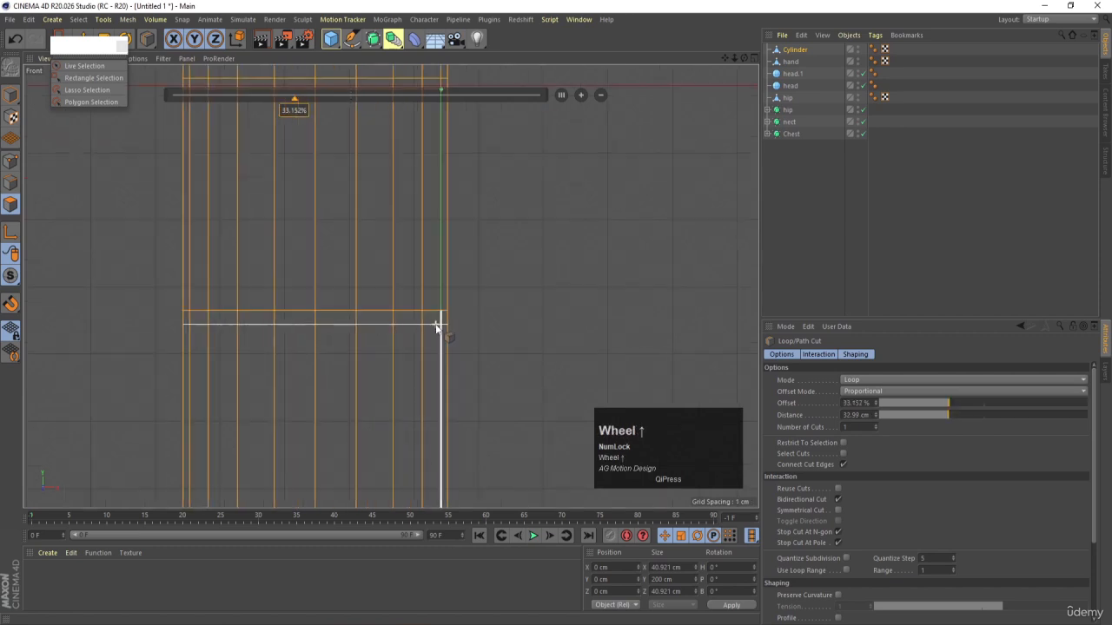
pyautogui.click(425, 322)
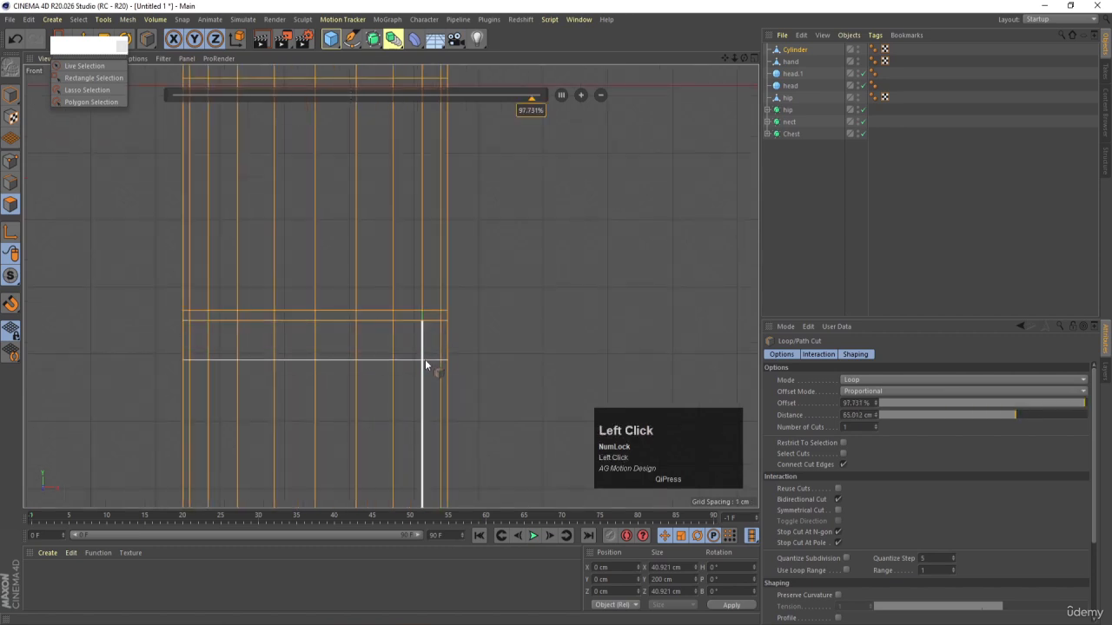
pyautogui.scroll(-3, 425, 366)
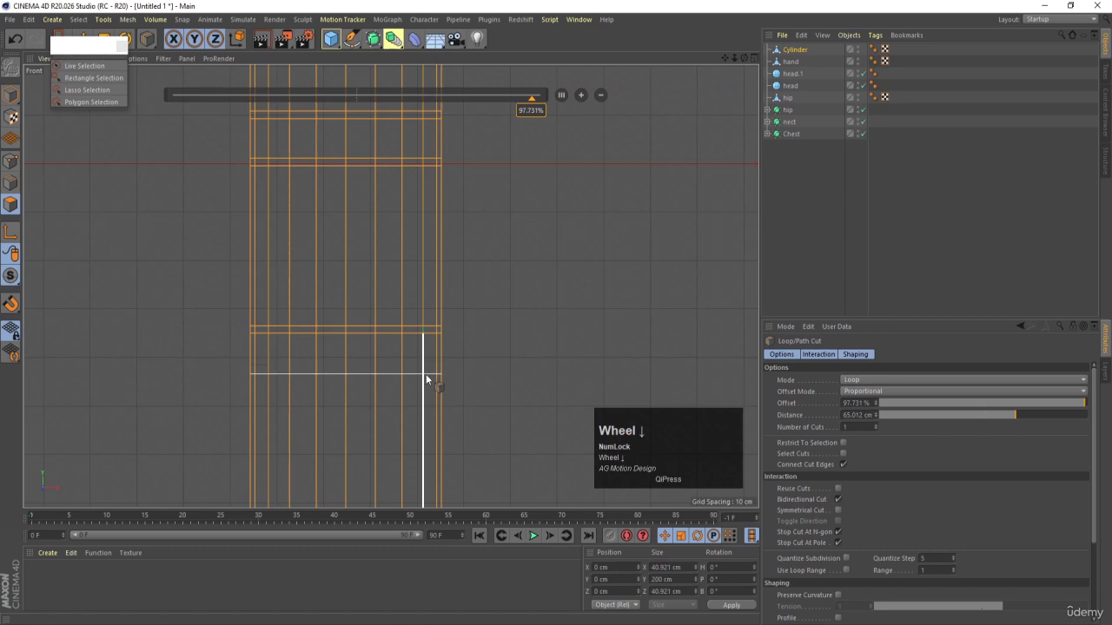
pyautogui.click(427, 382)
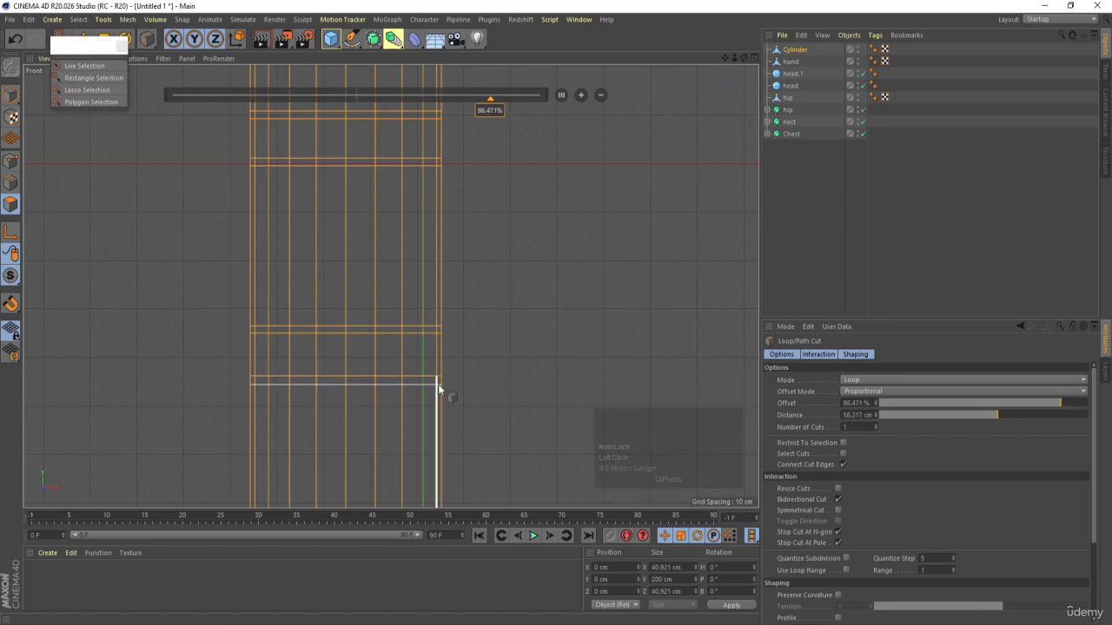
pyautogui.click(438, 384)
pyautogui.scroll(-2, 438, 384)
pyautogui.scroll(-1, 437, 383)
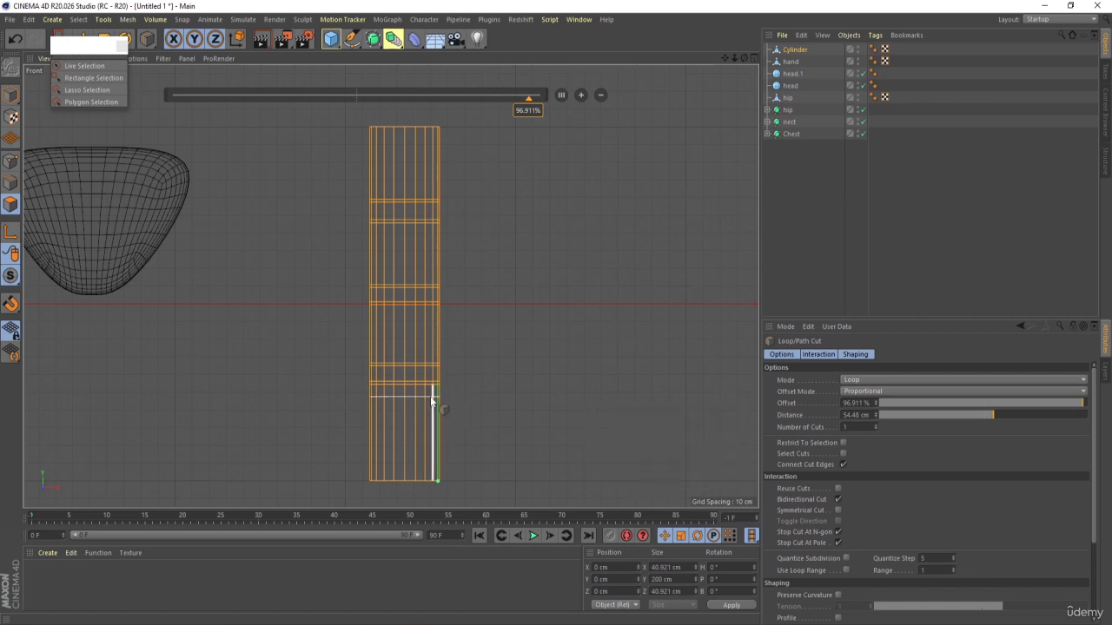
# Select the inner point rows of all three cut bands and scale them inward uniformly to about 21 cm wide.
pyautogui.click(13, 163)
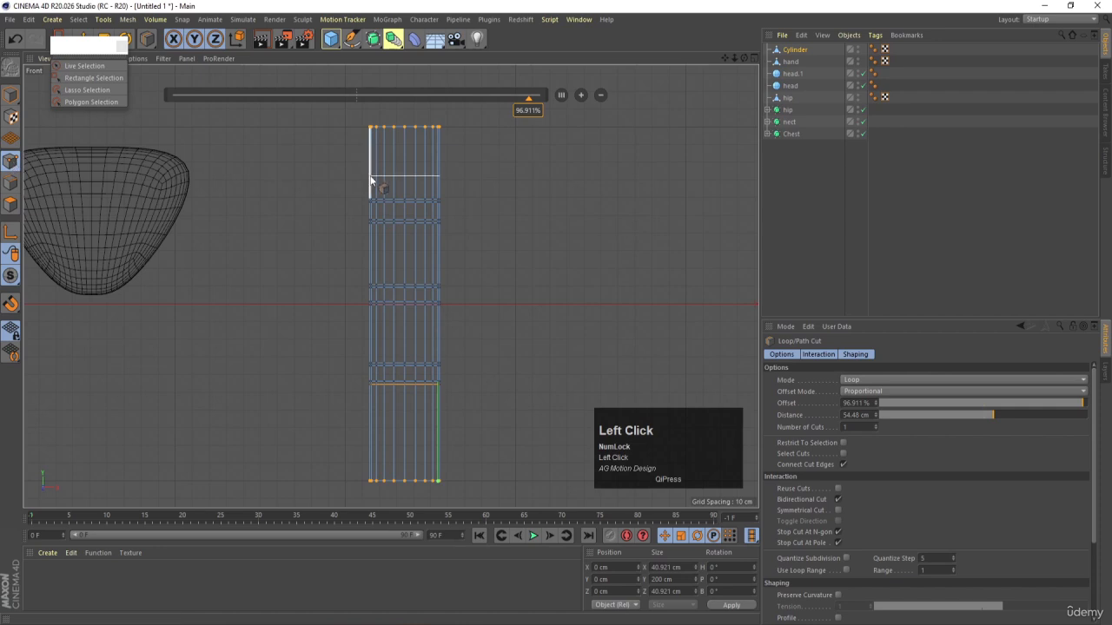
pyautogui.scroll(3, 391, 217)
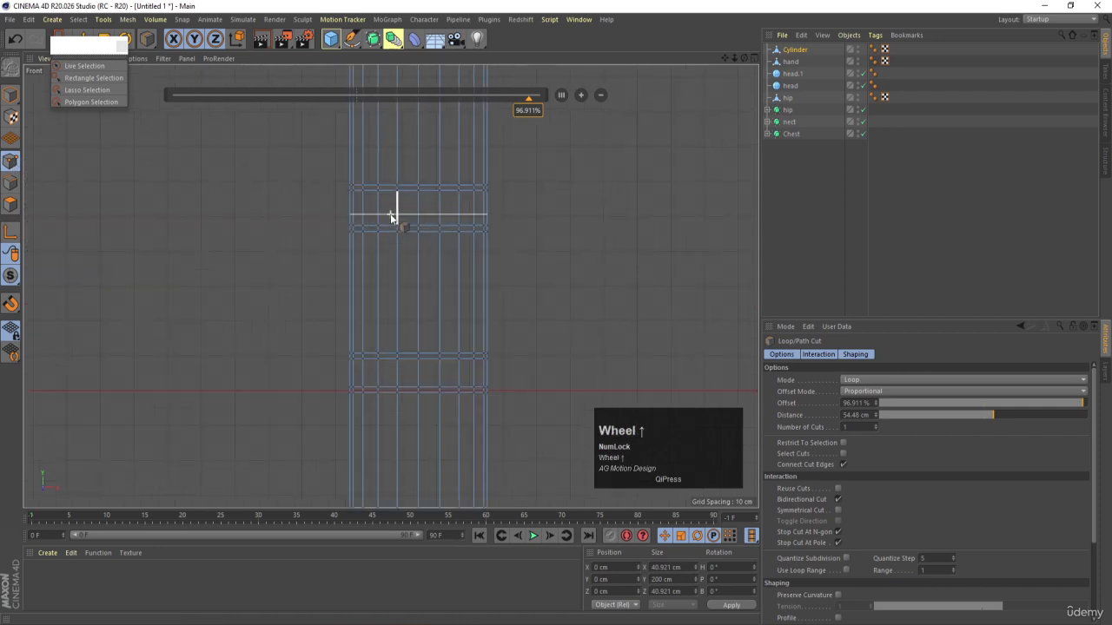
pyautogui.click(63, 81)
pyautogui.scroll(3, 346, 187)
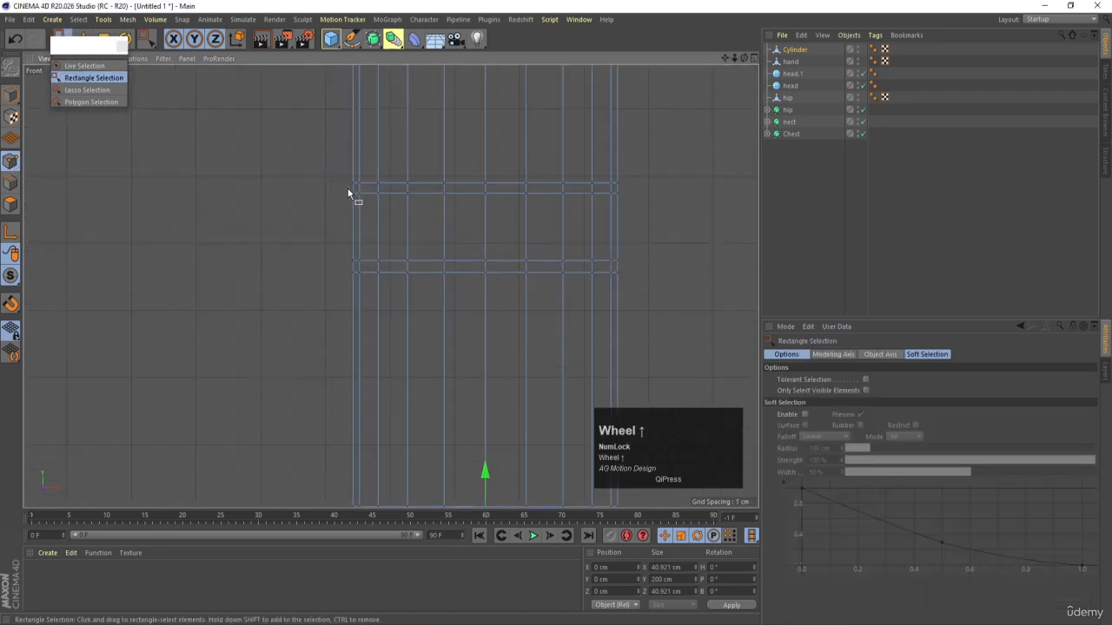
pyautogui.moveTo(347, 188); pyautogui.dragTo(640, 267)
pyautogui.scroll(-3, 544, 298)
pyautogui.keyDown('alt'); pyautogui.moveTo(544, 298); pyautogui.dragTo(365, 182, button='middle'); pyautogui.keyUp('alt')
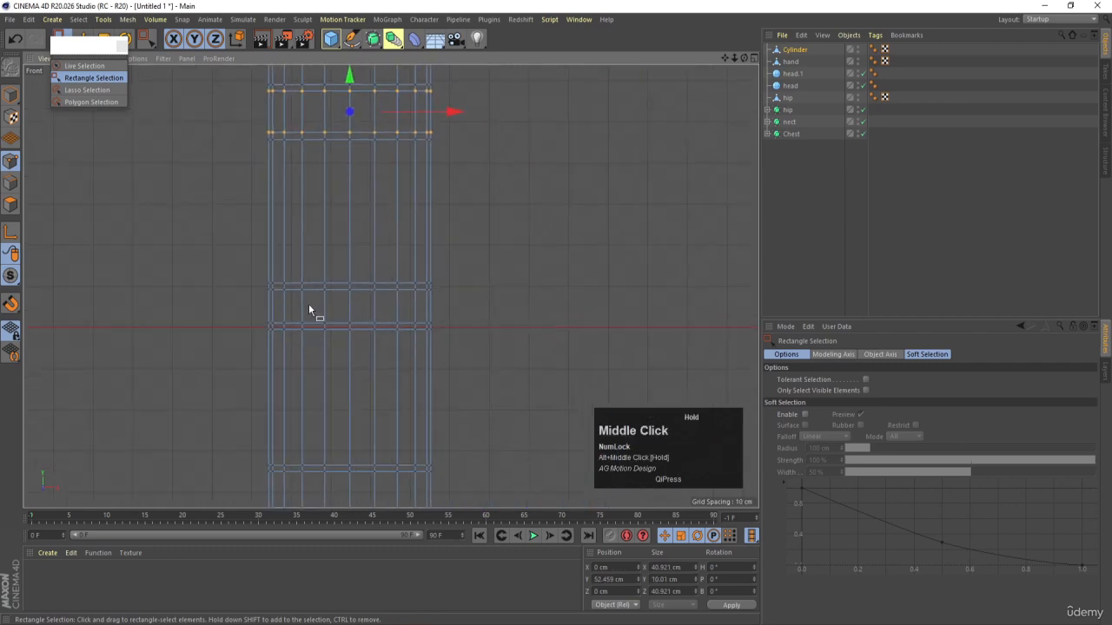
pyautogui.press('shift')
pyautogui.keyDown('shift'); pyautogui.moveTo(302, 300); pyautogui.dragTo(441, 323); pyautogui.keyUp('shift')
pyautogui.keyDown('alt'); pyautogui.moveTo(409, 350); pyautogui.dragTo(340, 199, button='middle'); pyautogui.keyUp('alt')
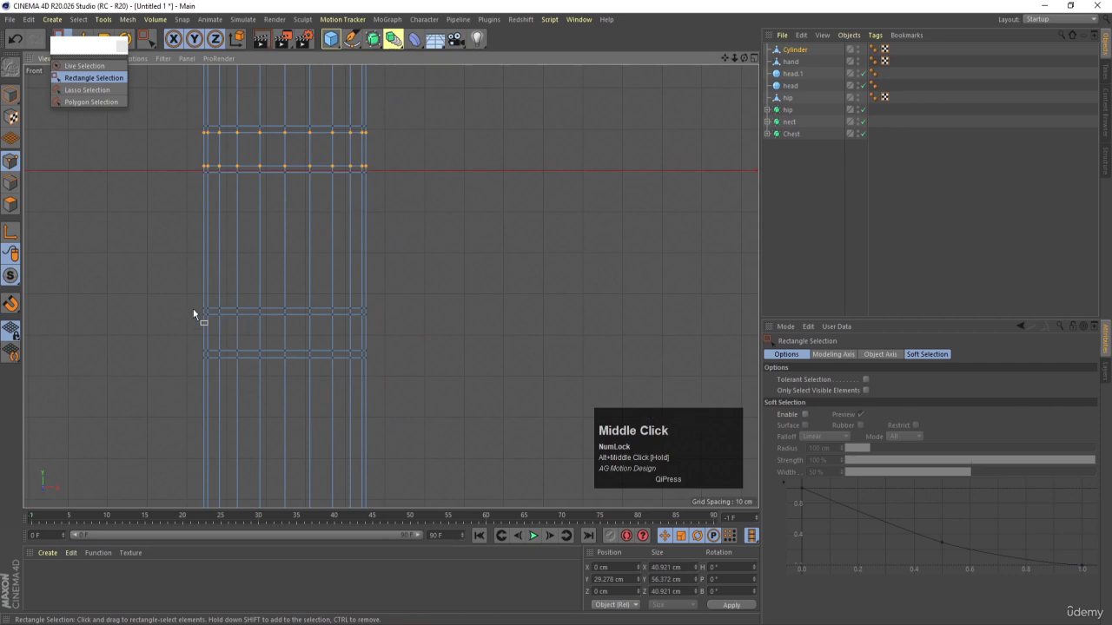
pyautogui.keyDown('shift'); pyautogui.moveTo(189, 309); pyautogui.dragTo(378, 358); pyautogui.keyUp('shift')
pyautogui.scroll(-2, 377, 359)
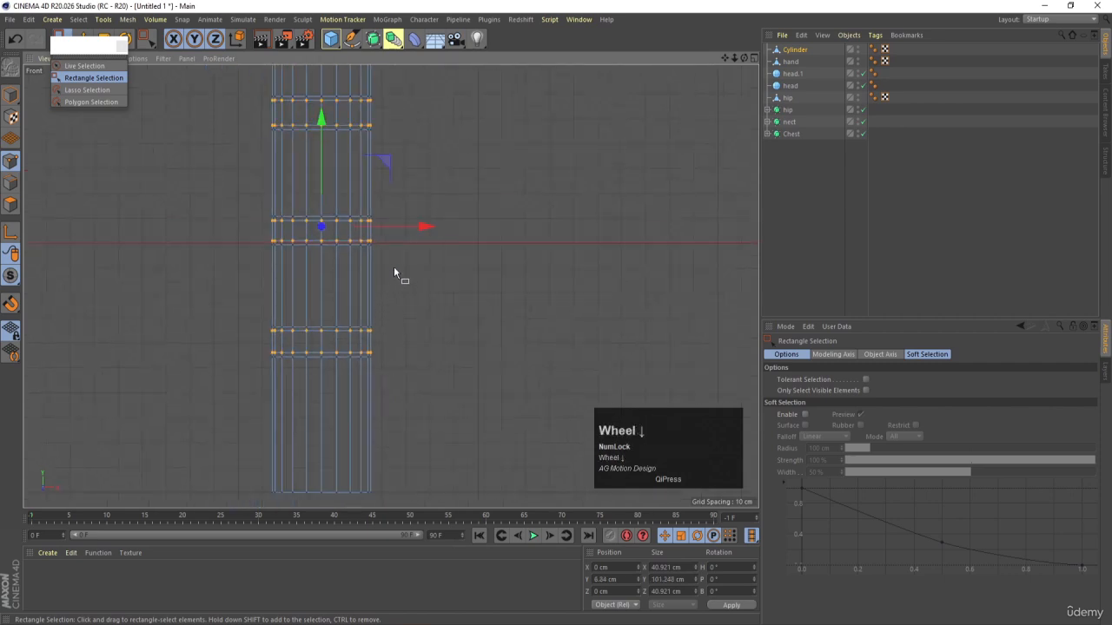
pyautogui.press('t')
pyautogui.moveTo(542, 208); pyautogui.dragTo(288, 202)
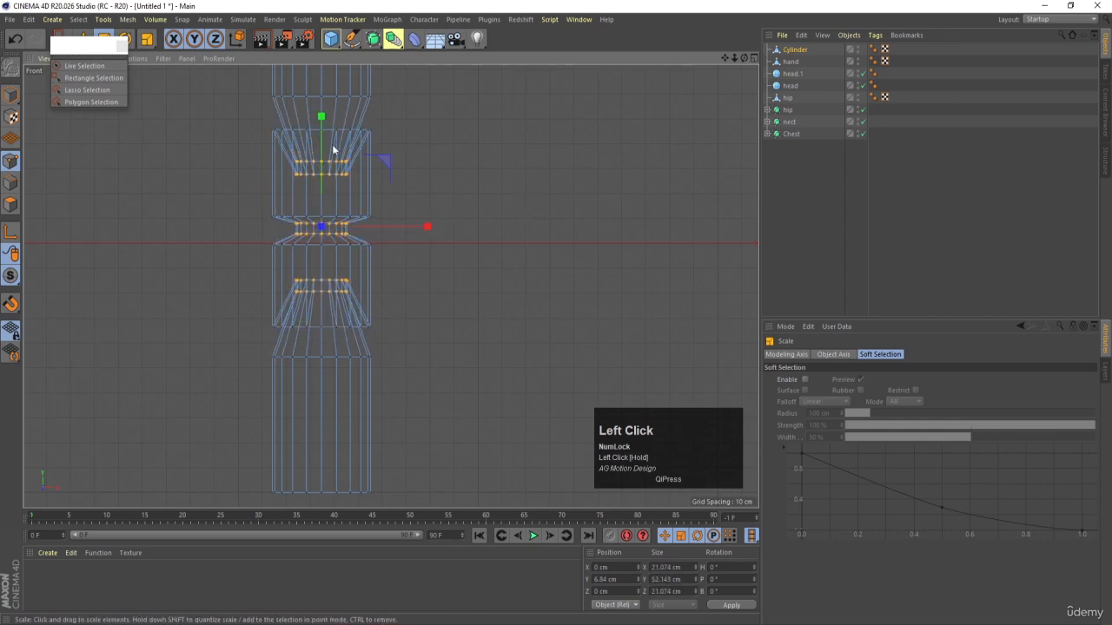
# Stretch the selected points vertically to about 101.8 cm overall so the grooves line up with their outer loops.
pyautogui.moveTo(321, 116); pyautogui.dragTo(323, 66)
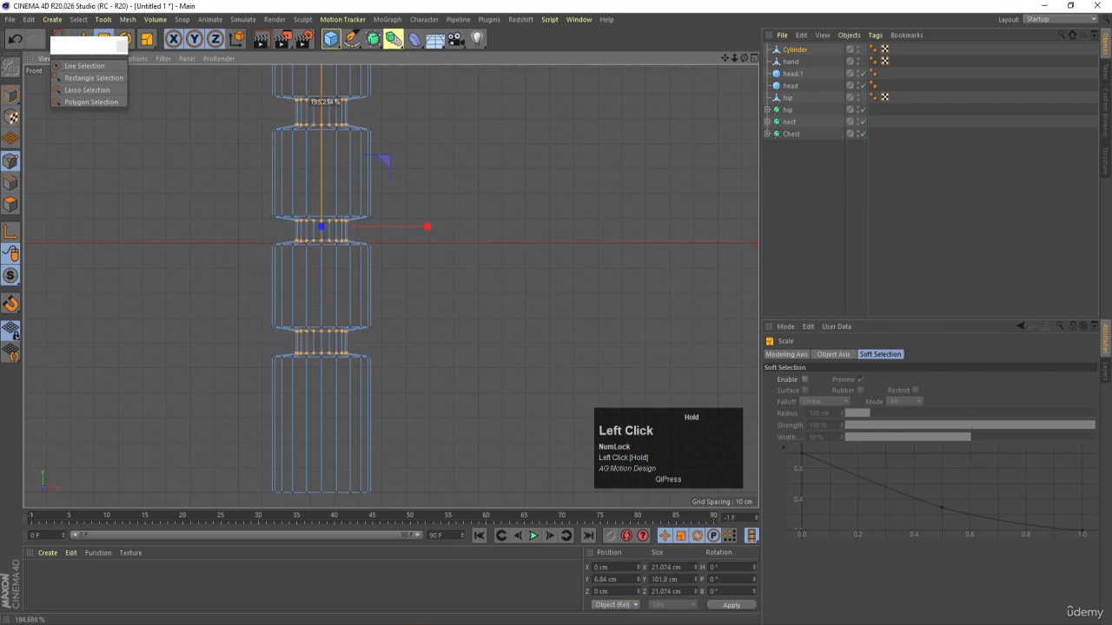
pyautogui.middleClick(365, 199)
pyautogui.middleClick(303, 219)
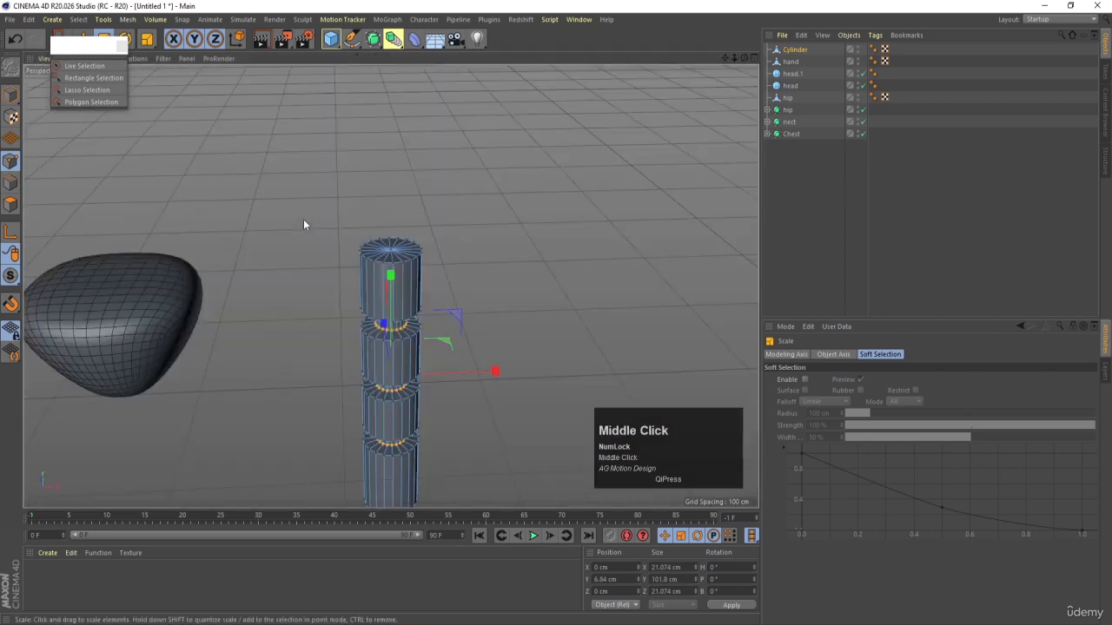
pyautogui.scroll(2, 445, 317)
pyautogui.keyDown('alt'); pyautogui.moveTo(448, 317); pyautogui.dragTo(522, 349); pyautogui.keyUp('alt')
# Add a loop cut around the cylinder's bottom segment, just below the lowest groove, at about 96.5% offset.
pyautogui.middleClick(461, 366)
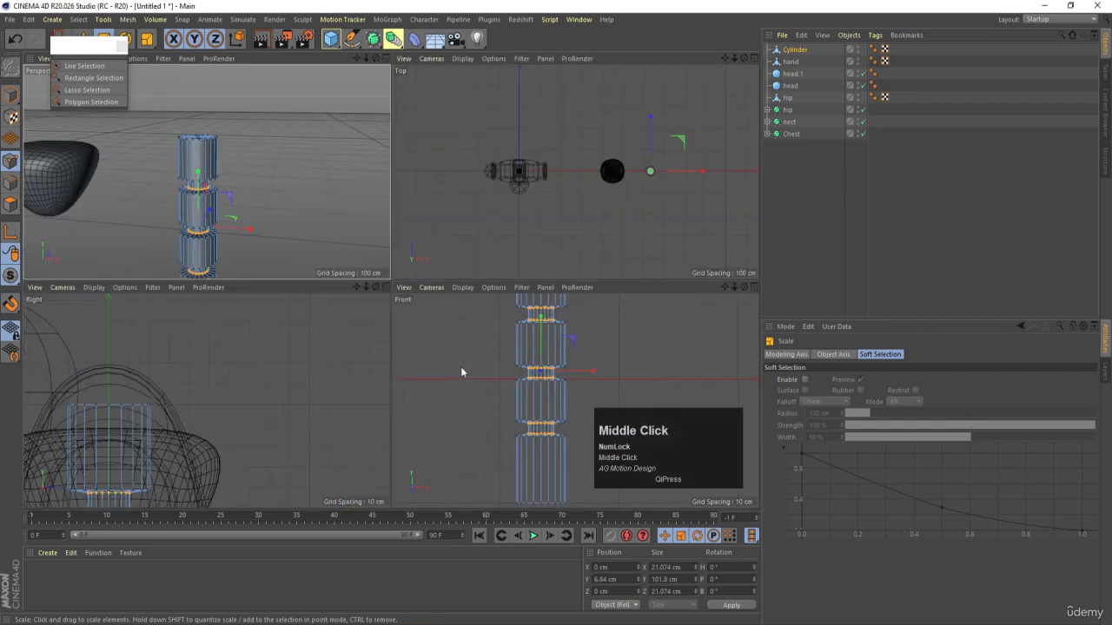
pyautogui.middleClick(468, 408)
pyautogui.scroll(-2, 367, 365)
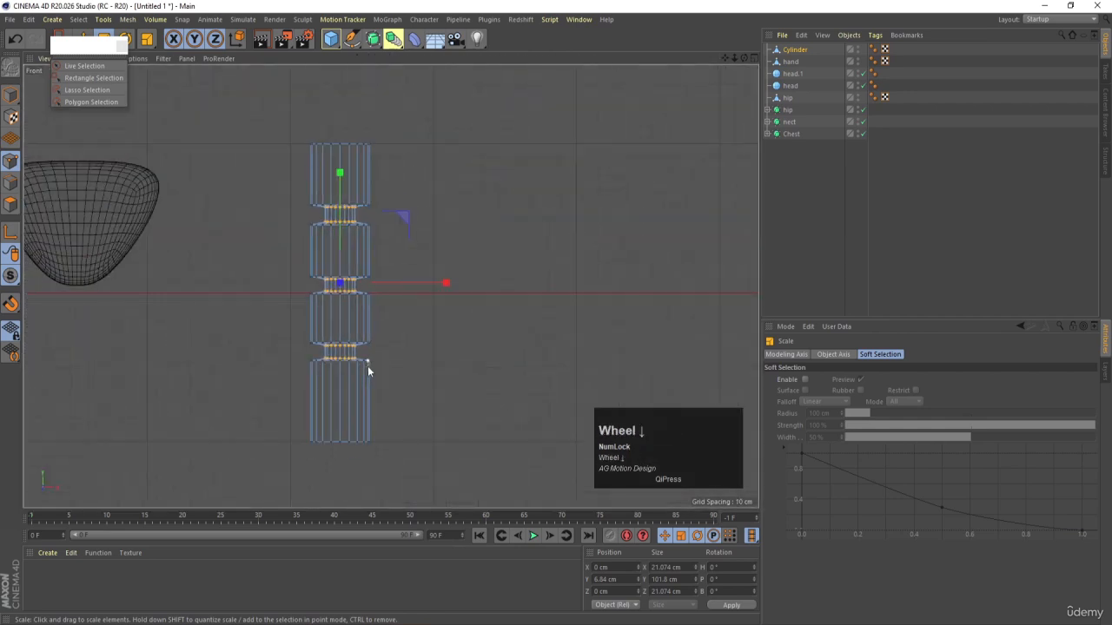
pyautogui.scroll(4, 356, 369)
pyautogui.click(9, 207)
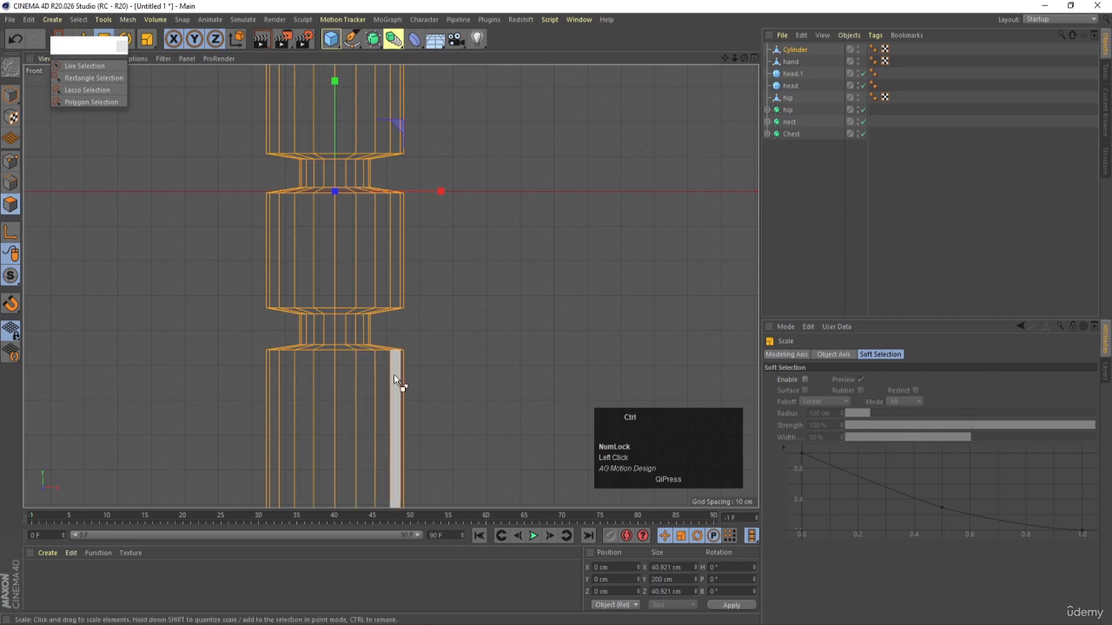
pyautogui.rightClick(483, 339)
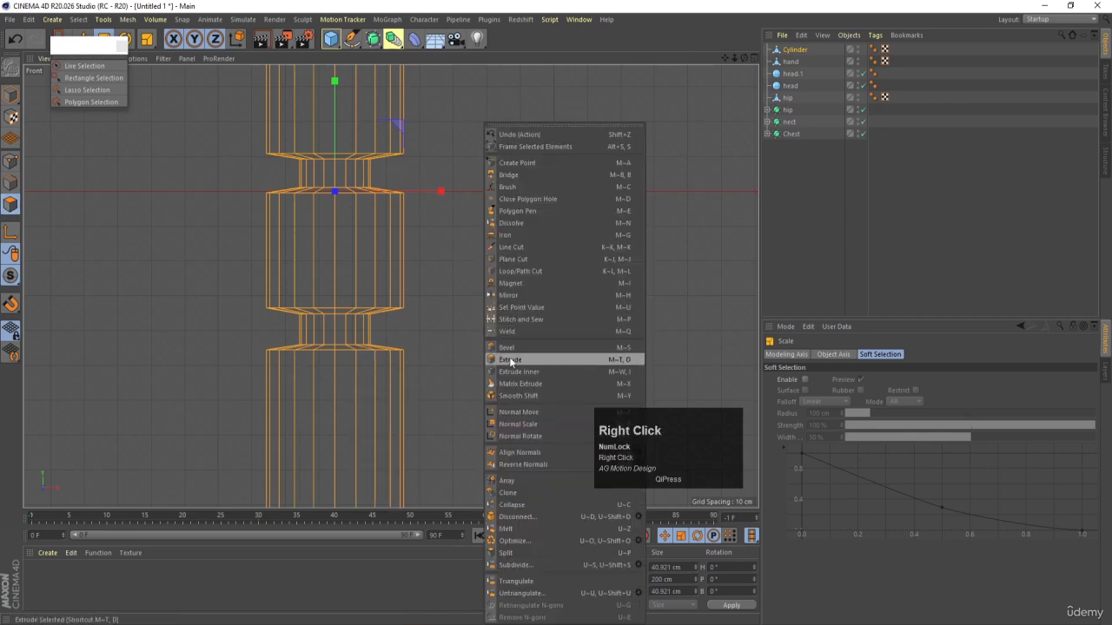
pyautogui.click(510, 275)
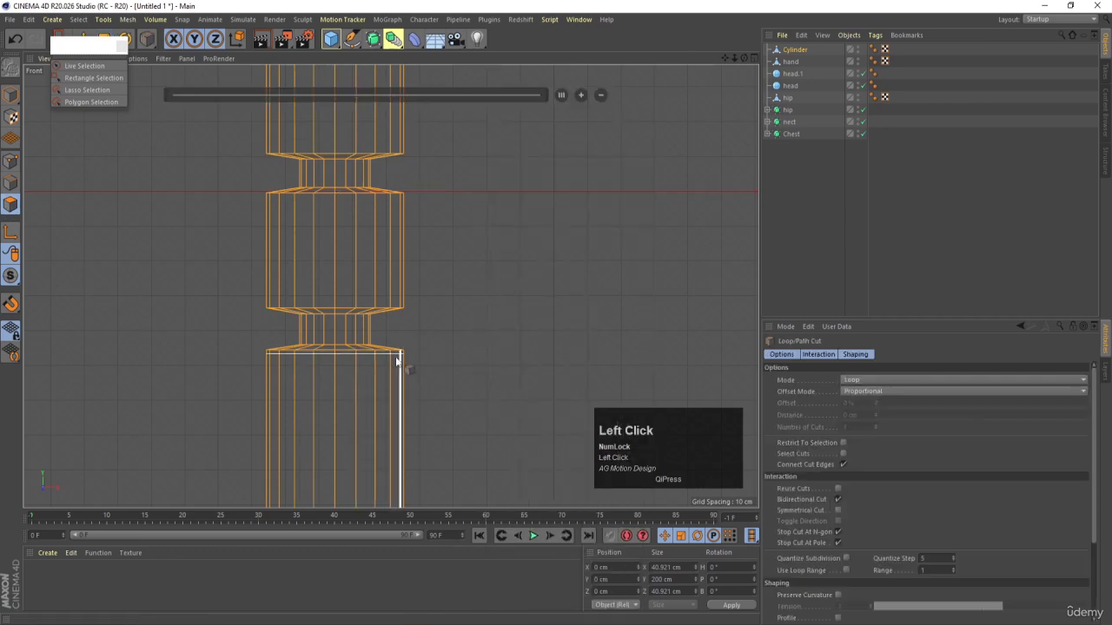
pyautogui.scroll(4, 394, 360)
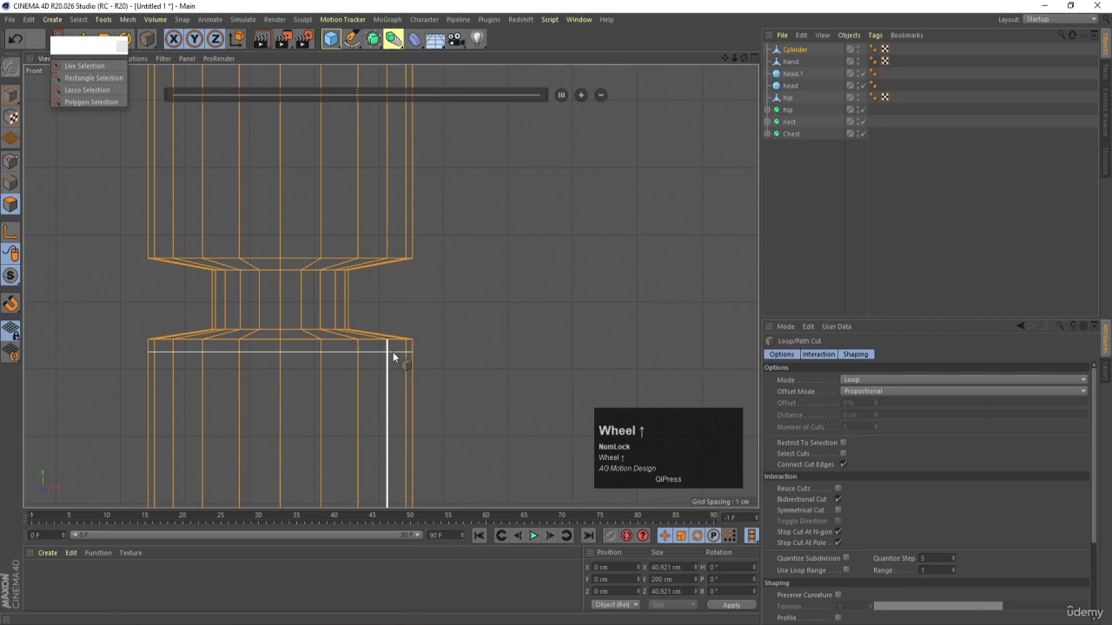
pyautogui.click(393, 354)
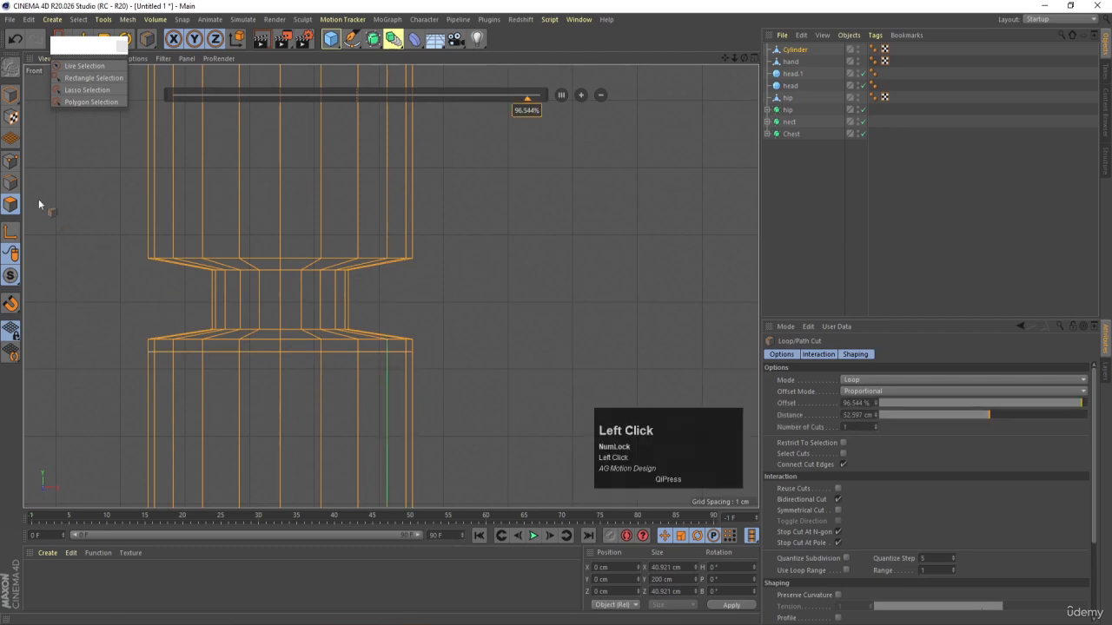
# Select the bottom segment's end row and its new loop of points, and scale them uniformly to about 5.4 cm wide.
pyautogui.scroll(-4, 163, 343)
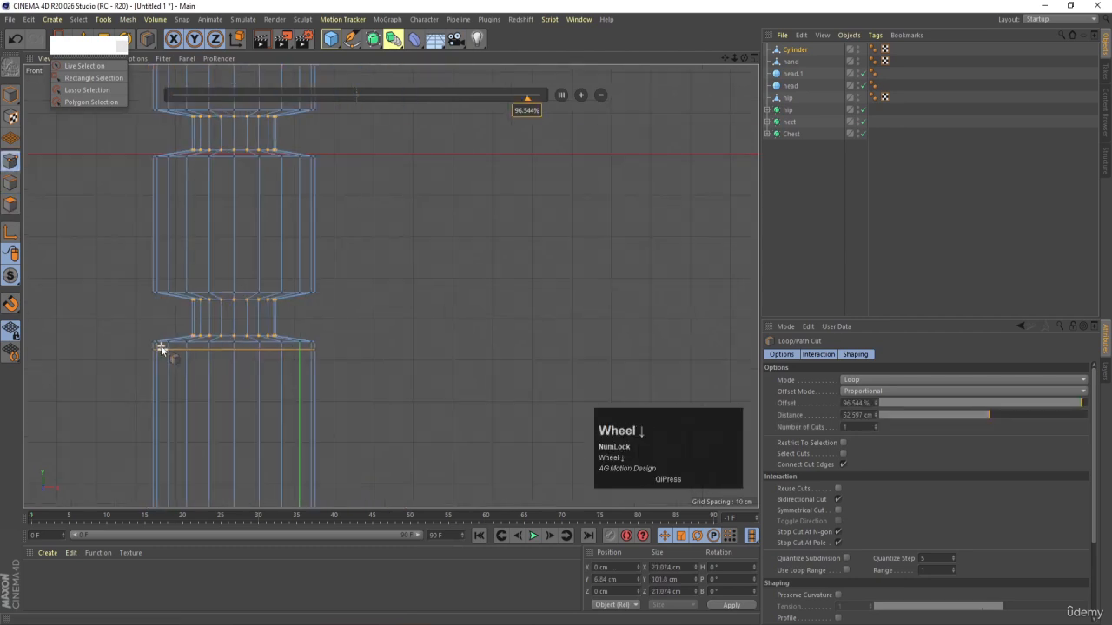
pyautogui.click(87, 78)
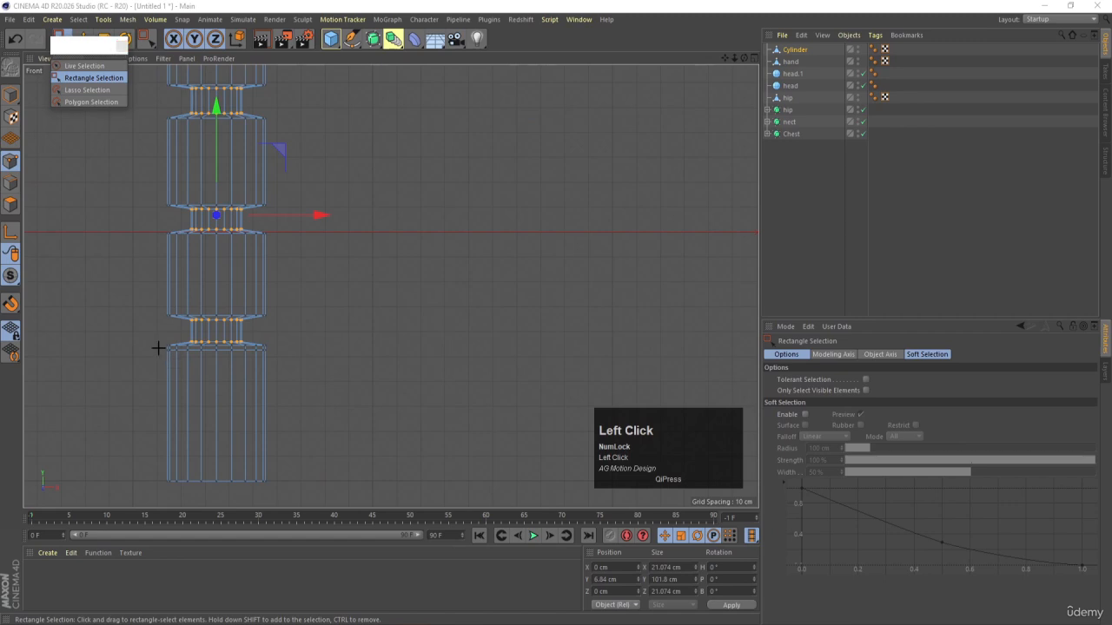
pyautogui.moveTo(159, 347); pyautogui.dragTo(317, 492)
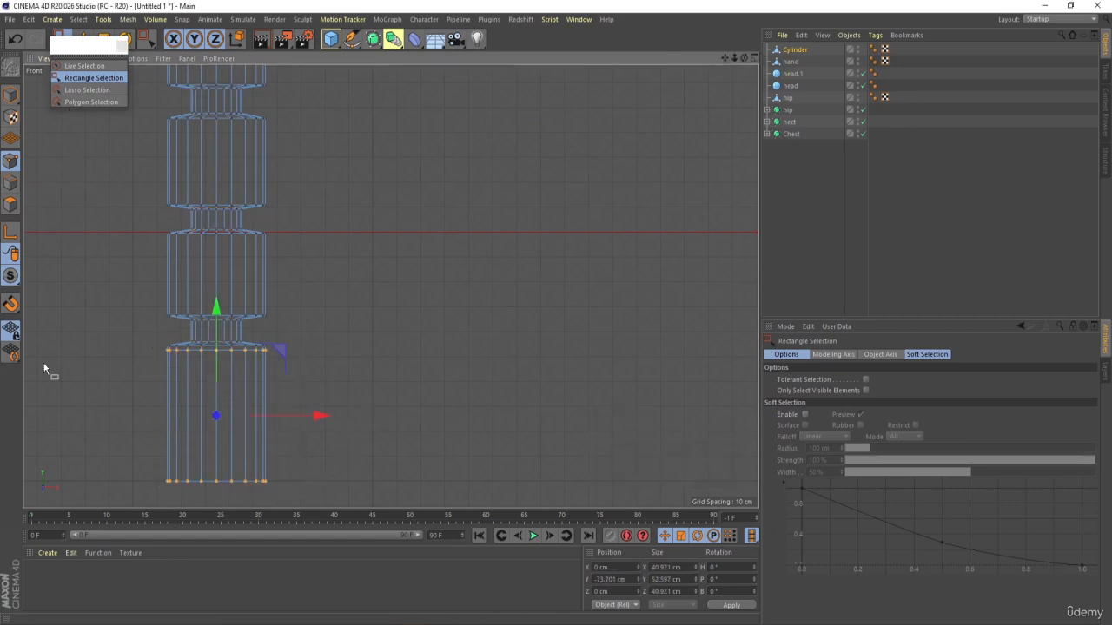
pyautogui.keyDown('alt'); pyautogui.moveTo(116, 395); pyautogui.dragTo(208, 381, button='middle'); pyautogui.keyUp('alt')
pyautogui.press('t')
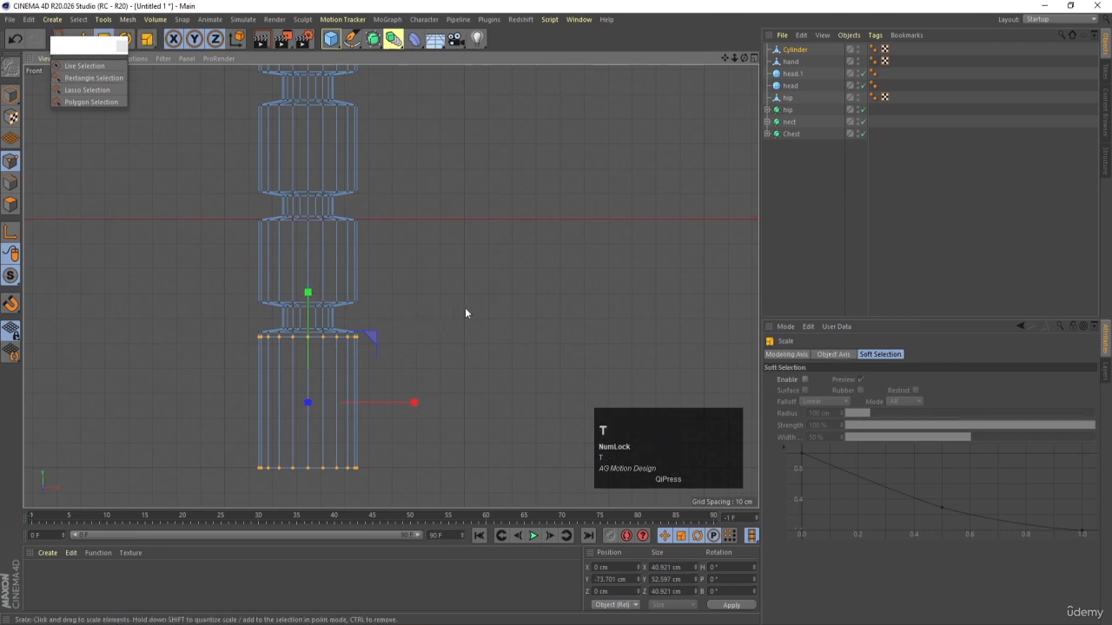
pyautogui.moveTo(504, 337); pyautogui.dragTo(25, 359)
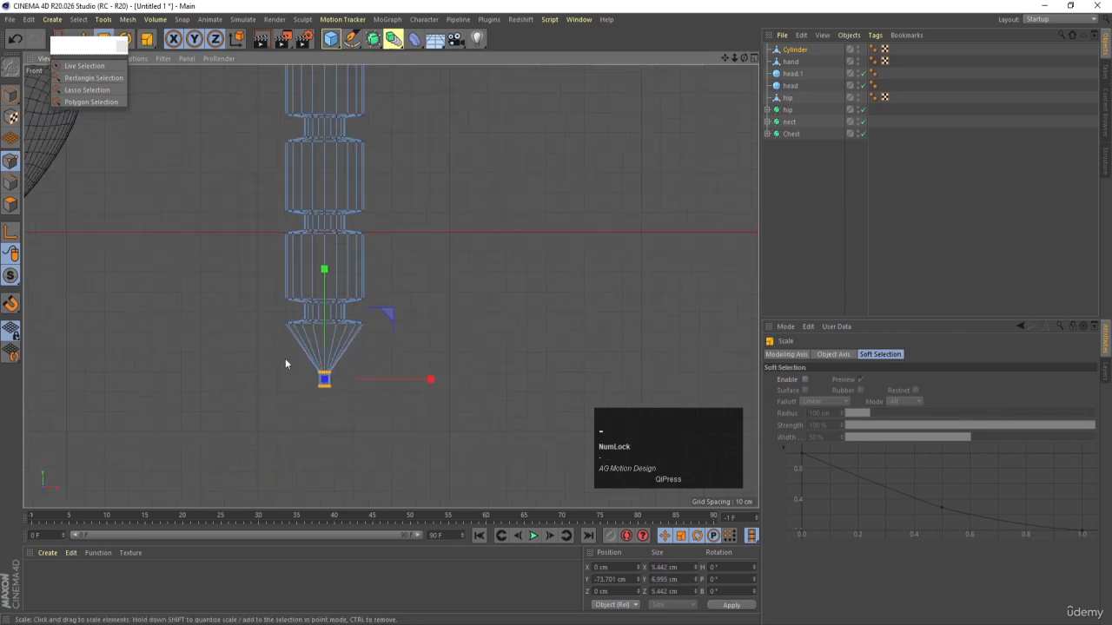
pyautogui.press('Num_Lock')
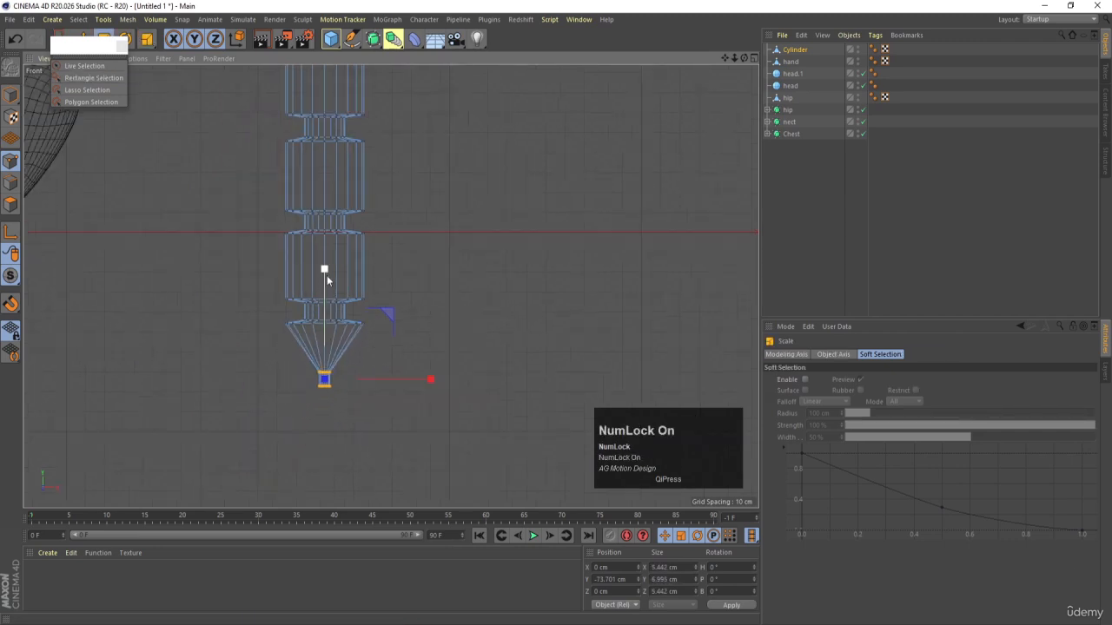
# Stretch the selected rows vertically and enlarge them uniformly into a stem about 10.8 cm wide and 52.1 cm tall.
pyautogui.moveTo(325, 271); pyautogui.dragTo(332, 80)
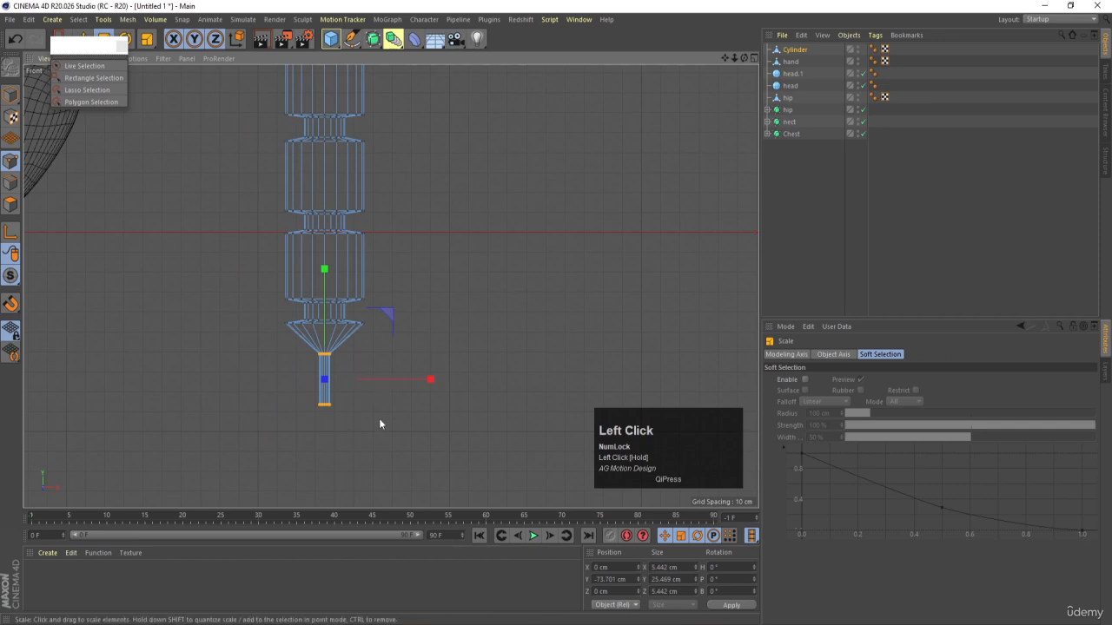
pyautogui.moveTo(380, 422); pyautogui.dragTo(773, 257)
pyautogui.scroll(3, 294, 309)
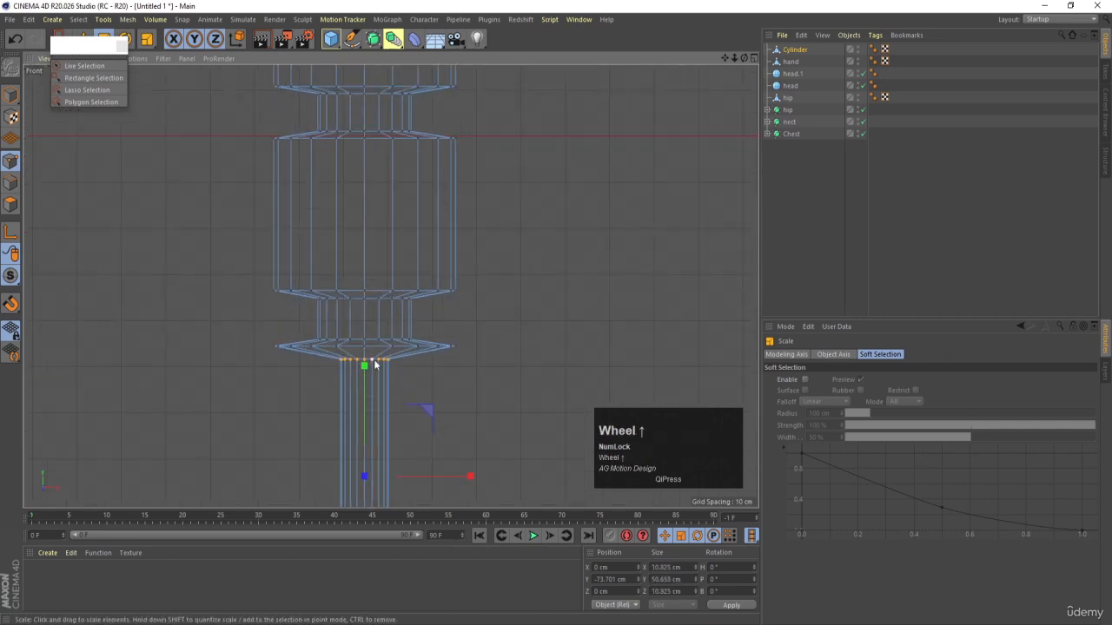
pyautogui.moveTo(364, 366)
pyautogui.mouseDown()
pyautogui.moveTo(364, 396)
pyautogui.moveTo(365, 367)
pyautogui.mouseUp()
pyautogui.scroll(-2, 363, 372)
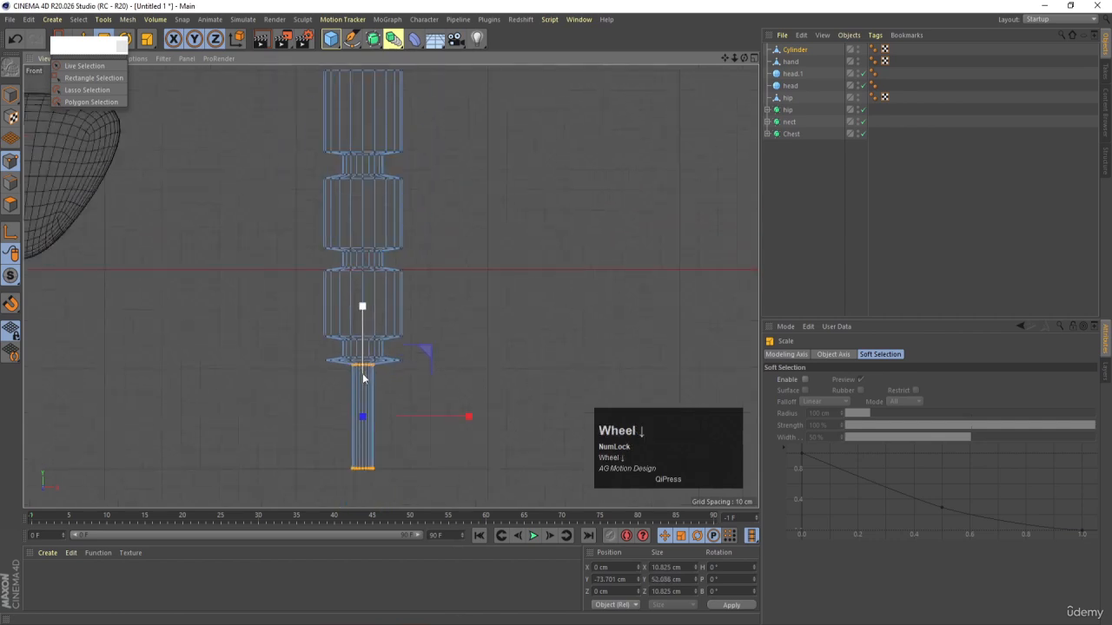
pyautogui.scroll(2, 363, 378)
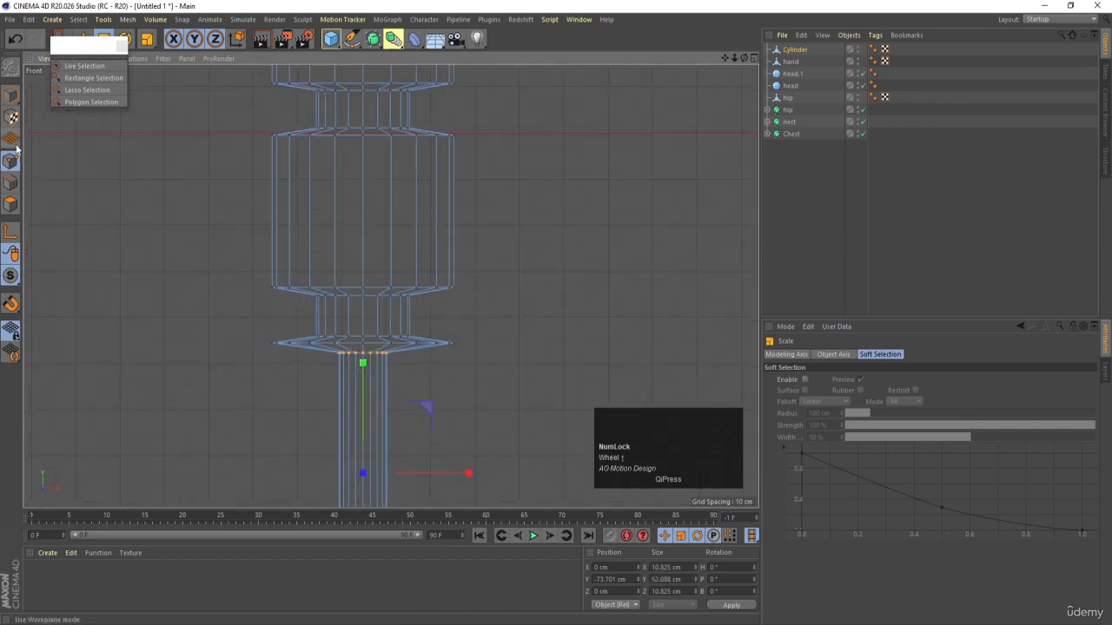
# Move the flange rim and stem top rows down slightly, then lower the stem's top row further to Y about -53.5 cm.
pyautogui.click(85, 78)
pyautogui.scroll(1, 287, 345)
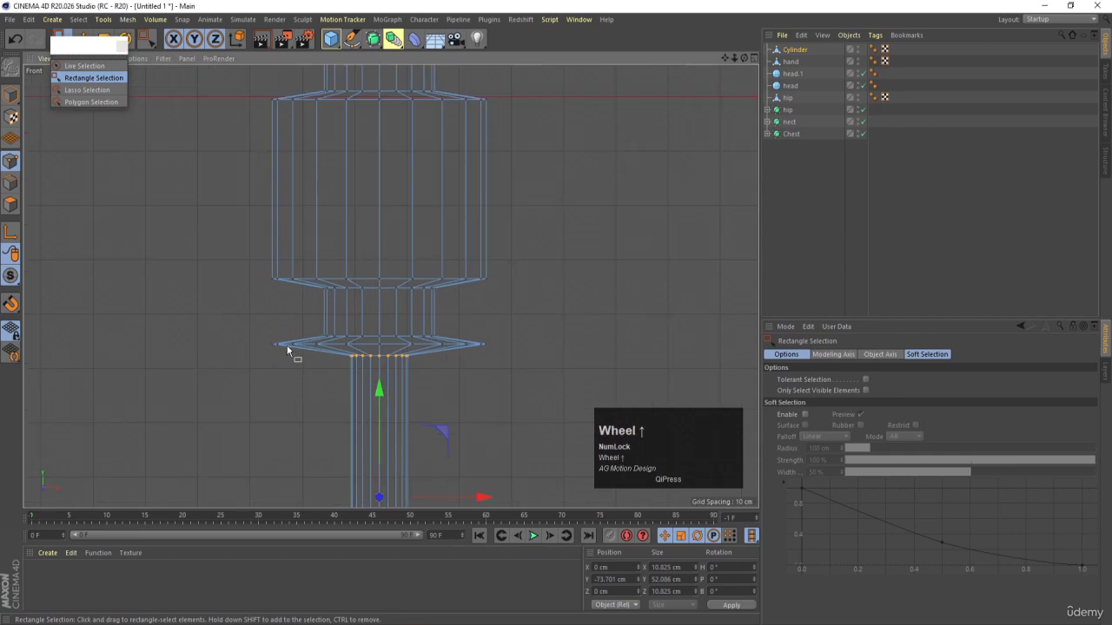
pyautogui.moveTo(271, 342); pyautogui.dragTo(524, 384)
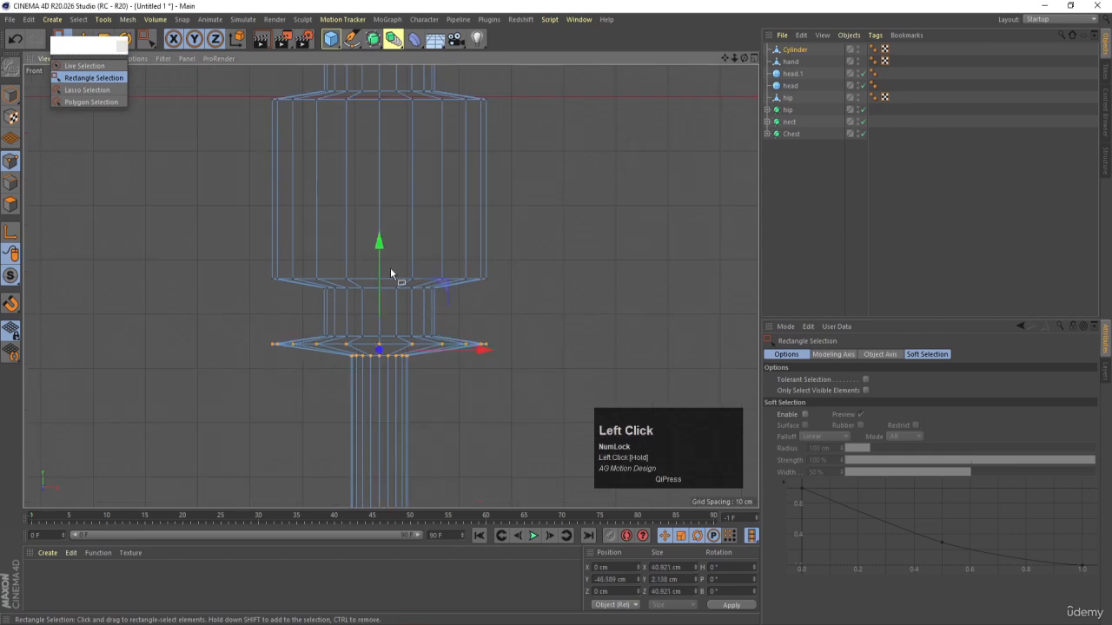
pyautogui.moveTo(380, 259); pyautogui.dragTo(379, 273)
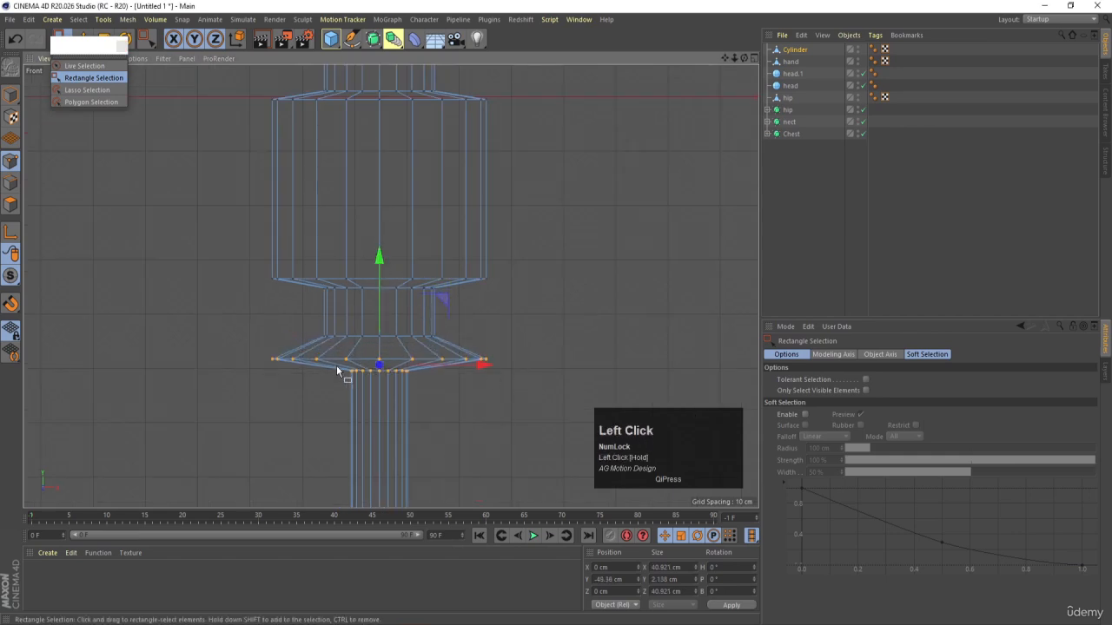
pyautogui.moveTo(337, 366); pyautogui.dragTo(424, 398)
pyautogui.moveTo(380, 264); pyautogui.dragTo(378, 292)
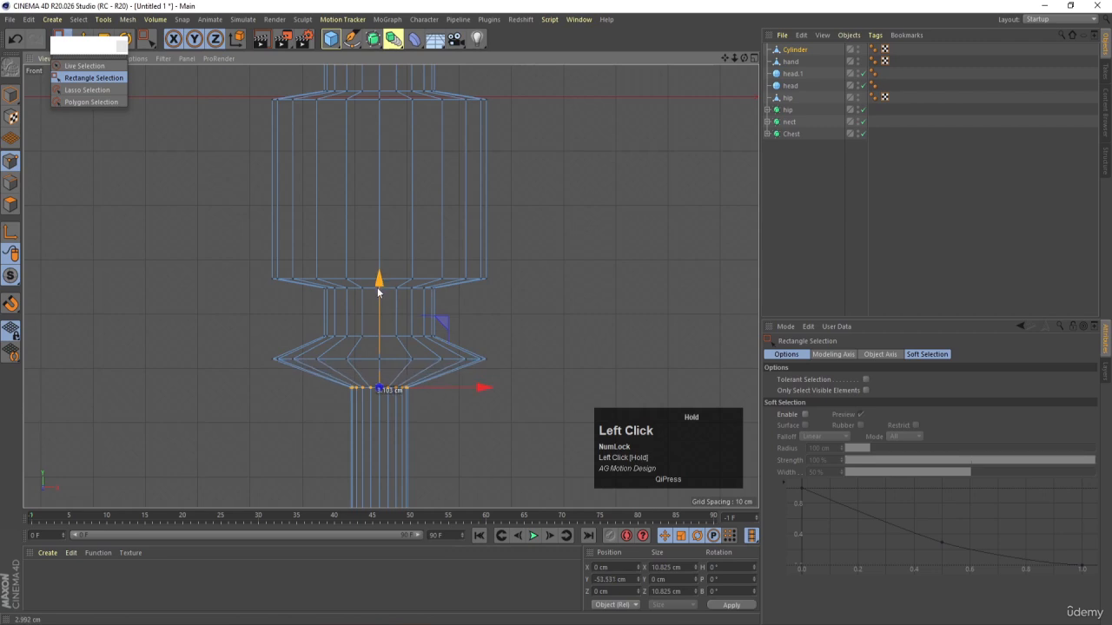
# Lengthen the stem by moving its bottom point row down to Y about -107.9 cm, and return to Model mode.
pyautogui.scroll(-5, 377, 295)
pyautogui.moveTo(351, 414); pyautogui.dragTo(442, 483)
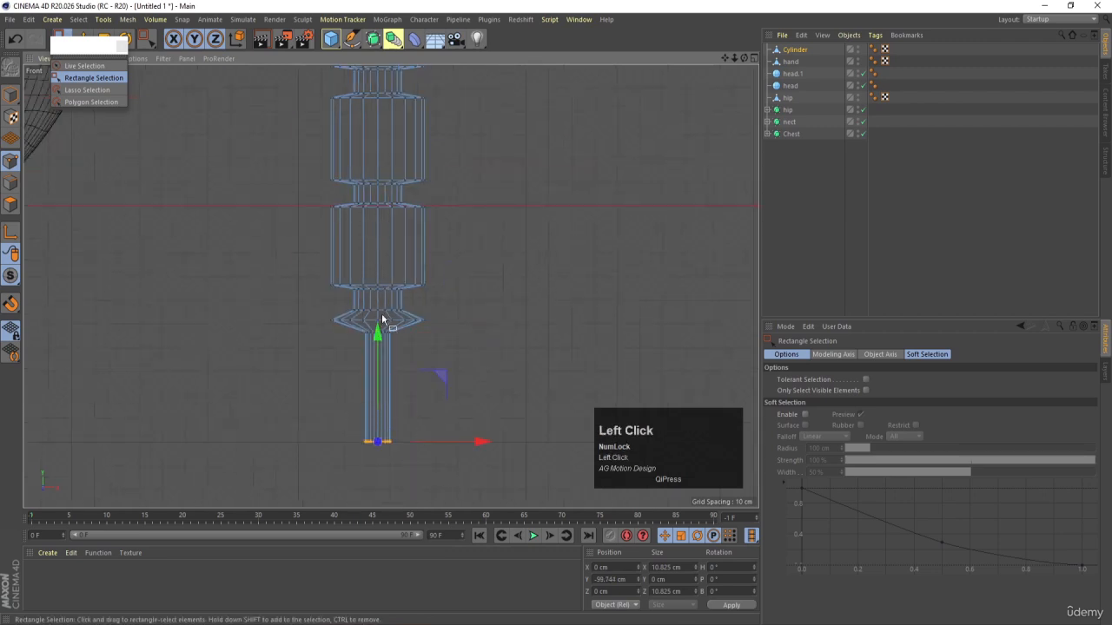
pyautogui.moveTo(383, 319); pyautogui.dragTo(380, 354)
pyautogui.middleClick(369, 345)
pyautogui.middleClick(248, 255)
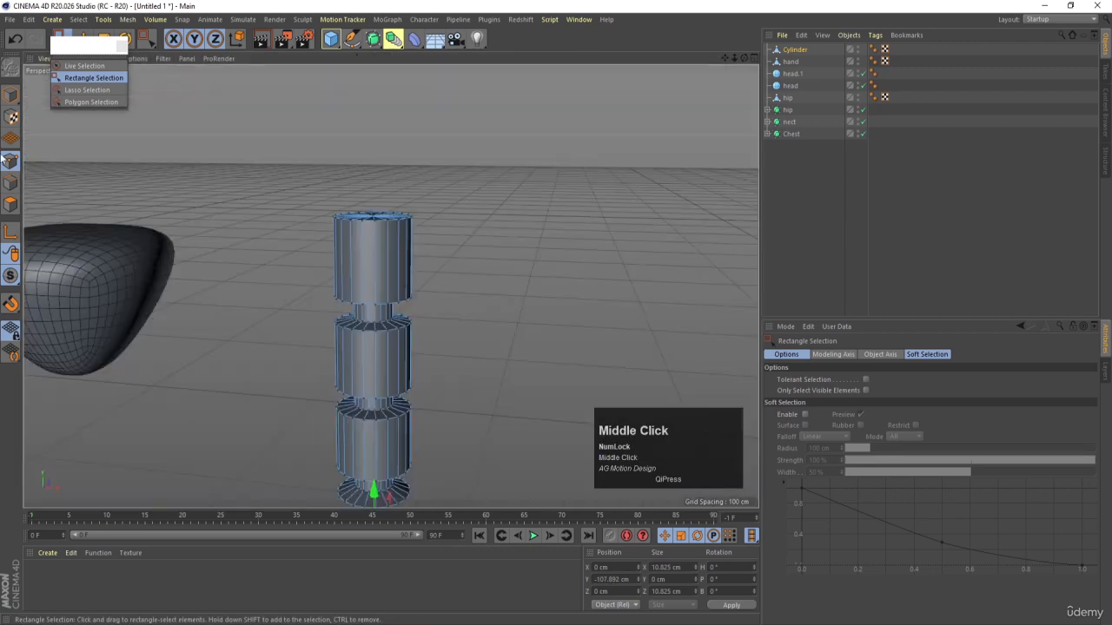
pyautogui.click(10, 96)
pyautogui.scroll(-5, 420, 227)
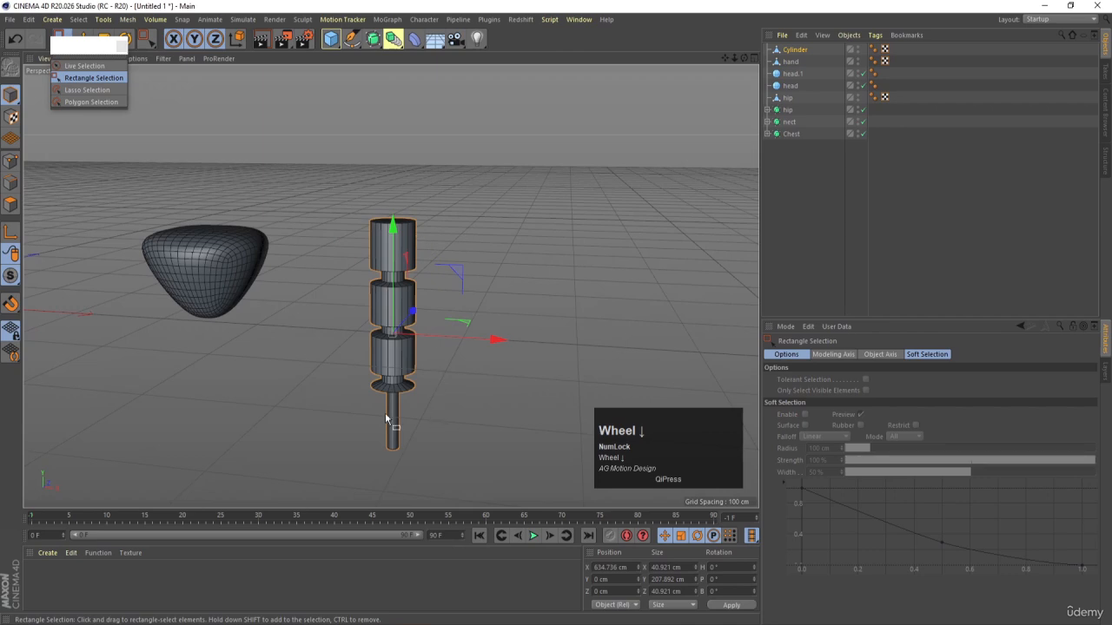
# Select the stem's top and bottom point rows and scale them uniformly to about 17.2 cm wide and 86.2 cm tall.
pyautogui.middleClick(415, 396)
pyautogui.middleClick(496, 406)
pyautogui.click(383, 383)
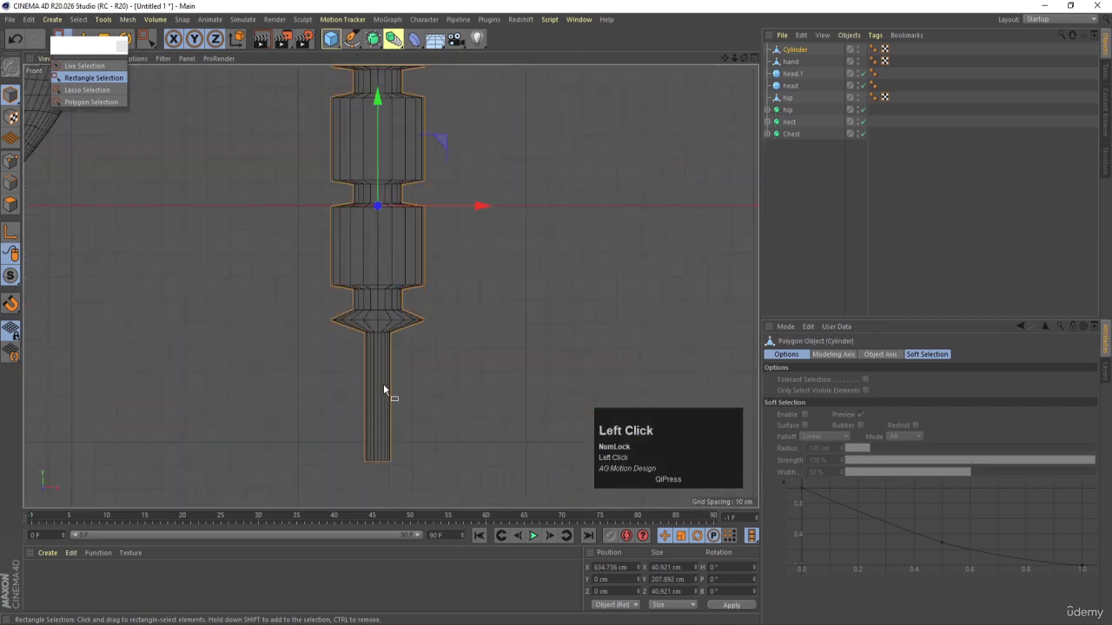
pyautogui.click(11, 161)
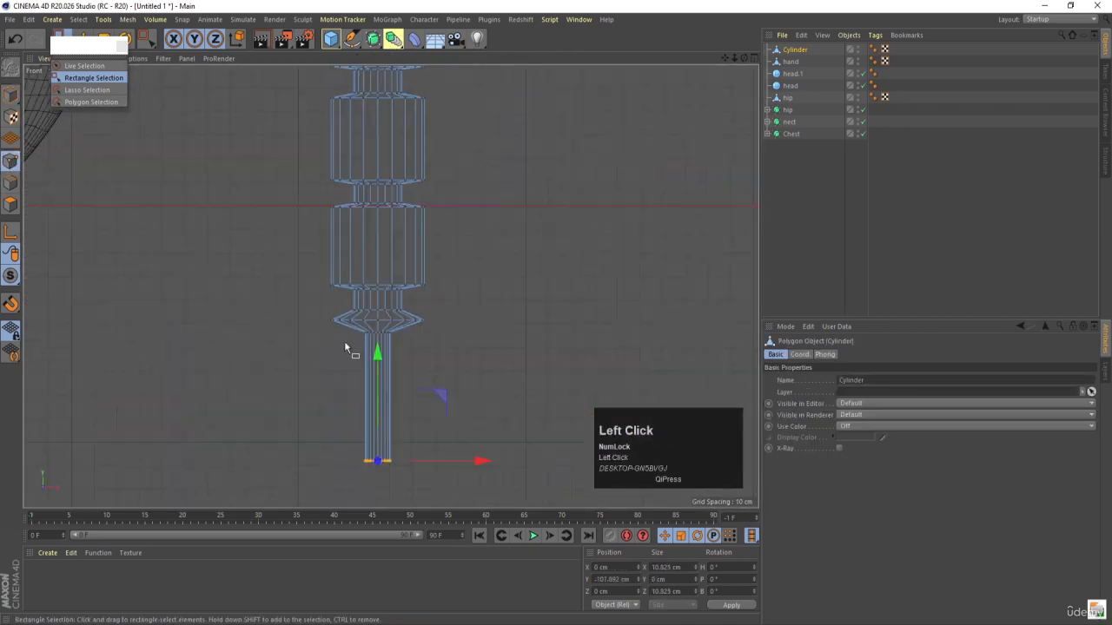
pyautogui.moveTo(399, 432); pyautogui.dragTo(424, 489)
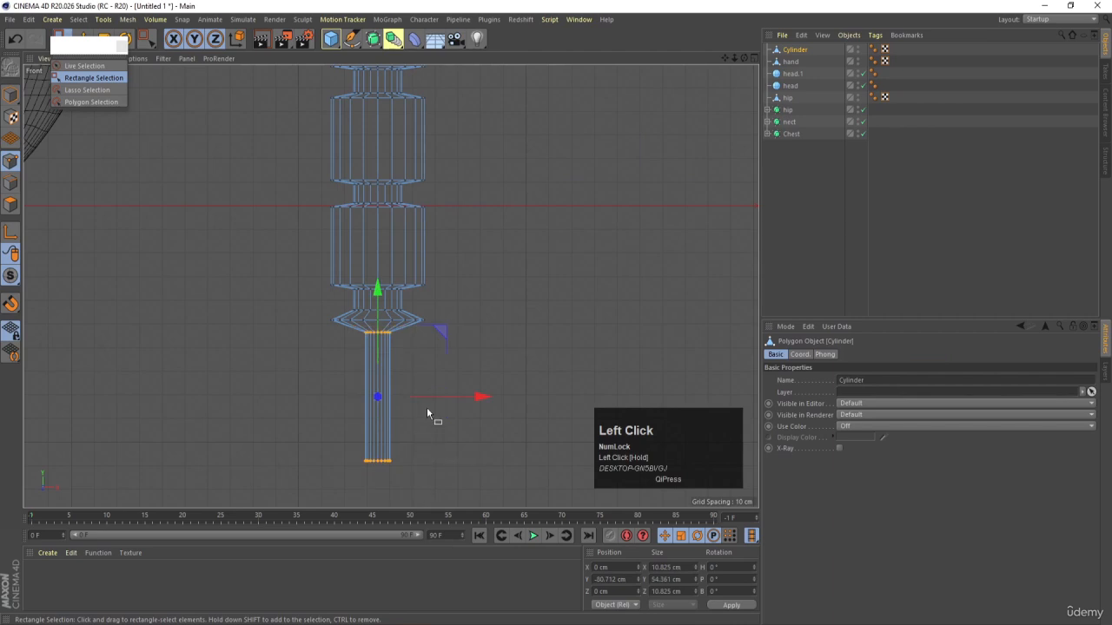
pyautogui.press('t')
pyautogui.moveTo(426, 370); pyautogui.dragTo(654, 275)
# Move the widened stem down to Y about -96.5 cm so its top sits below the flange, and return to Model mode.
pyautogui.press('e')
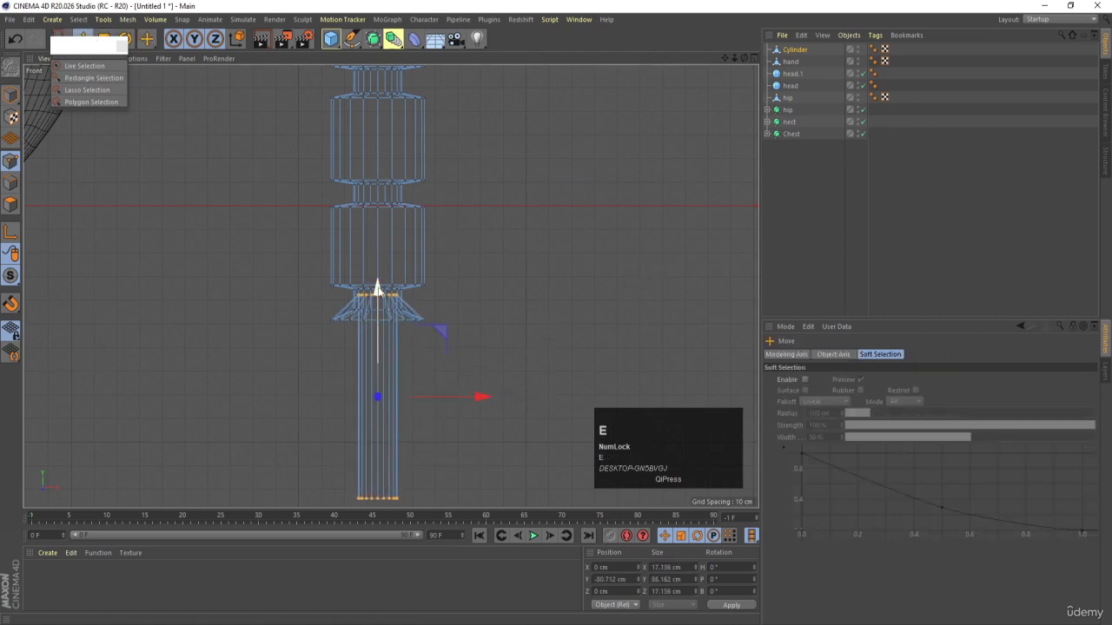
pyautogui.moveTo(377, 292); pyautogui.dragTo(380, 330)
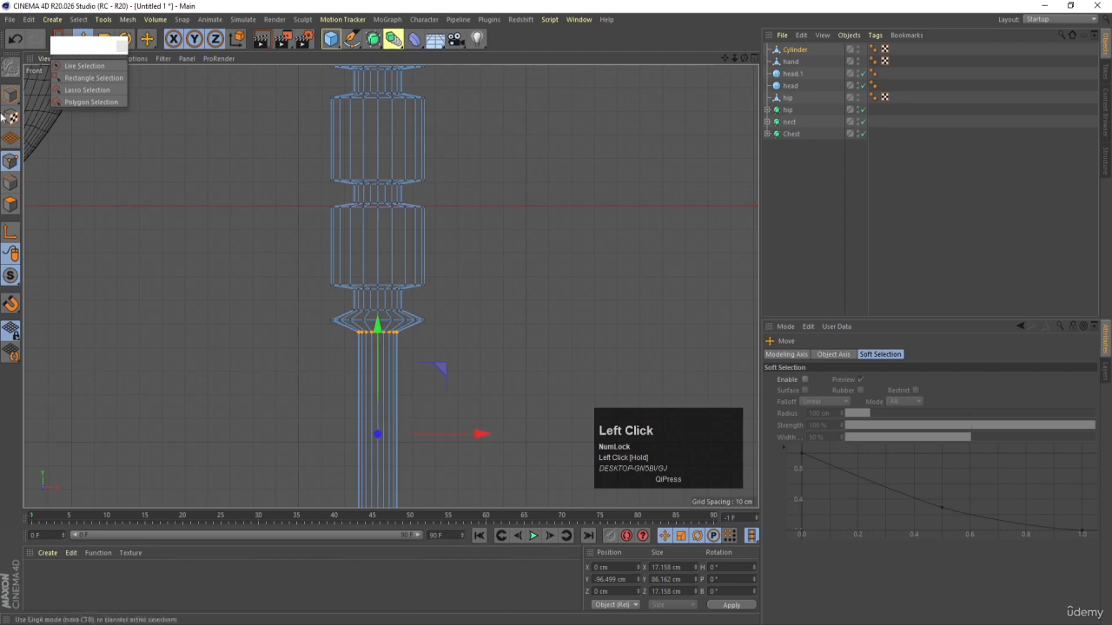
pyautogui.click(10, 95)
pyautogui.scroll(-5, 513, 183)
pyautogui.middleClick(441, 295)
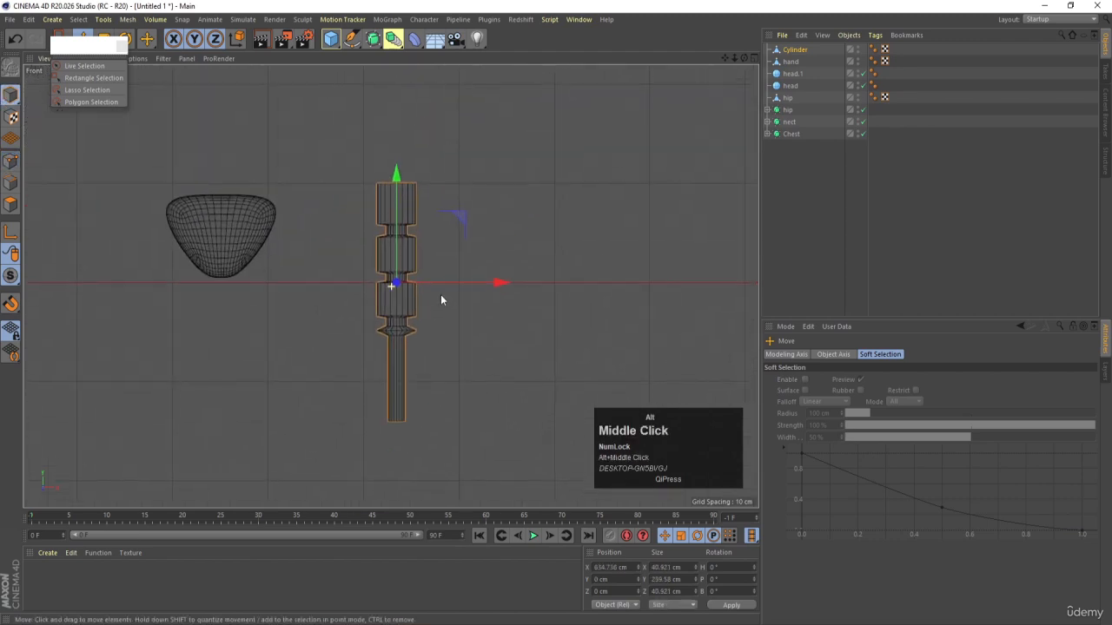
pyautogui.middleClick(167, 169)
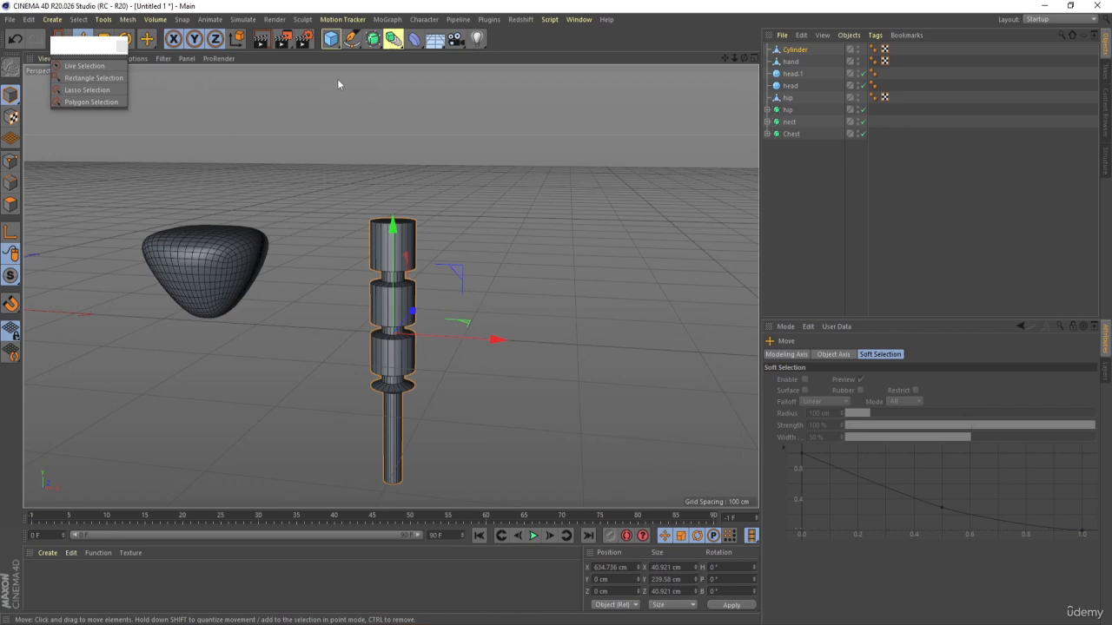
# Add an Arc spline and move it along X to about 723.8 cm, beside the segmented cylinder.
pyautogui.click(356, 42)
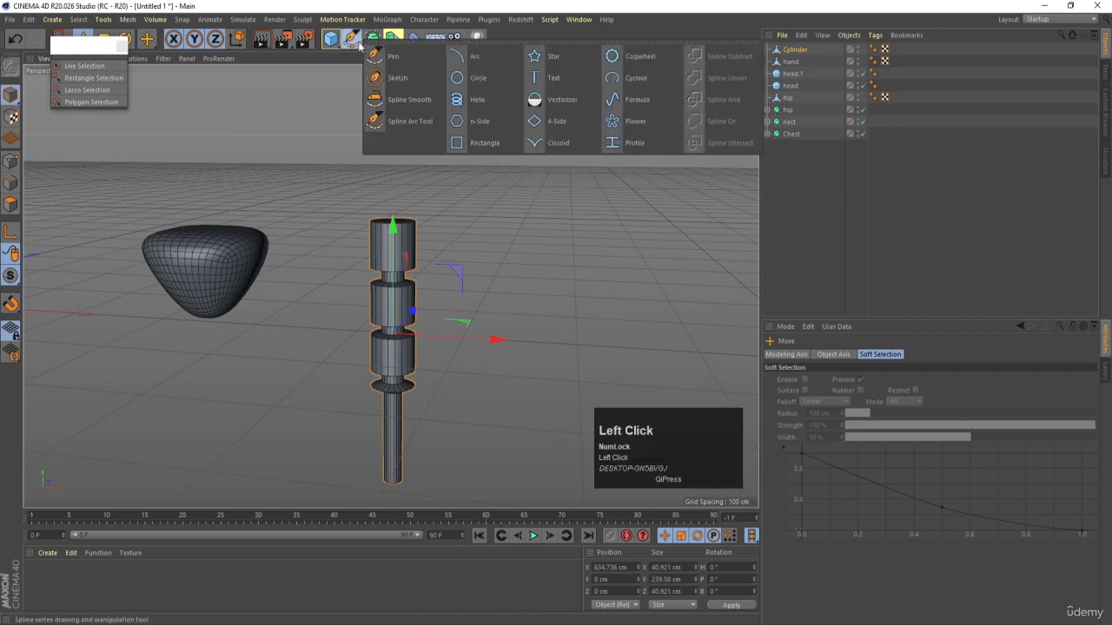
pyautogui.click(474, 56)
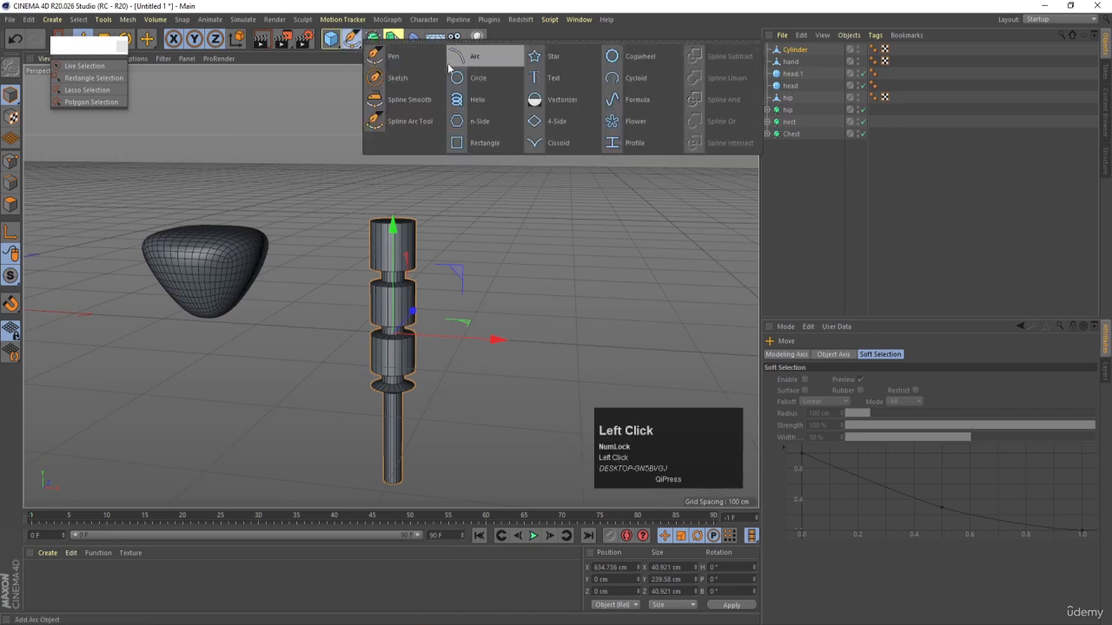
pyautogui.scroll(-6, 295, 274)
pyautogui.moveTo(199, 286); pyautogui.dragTo(466, 303)
# Rotate the arc a quarter turn in its own plane so that it curves downward, and deselect it.
pyautogui.press('r')
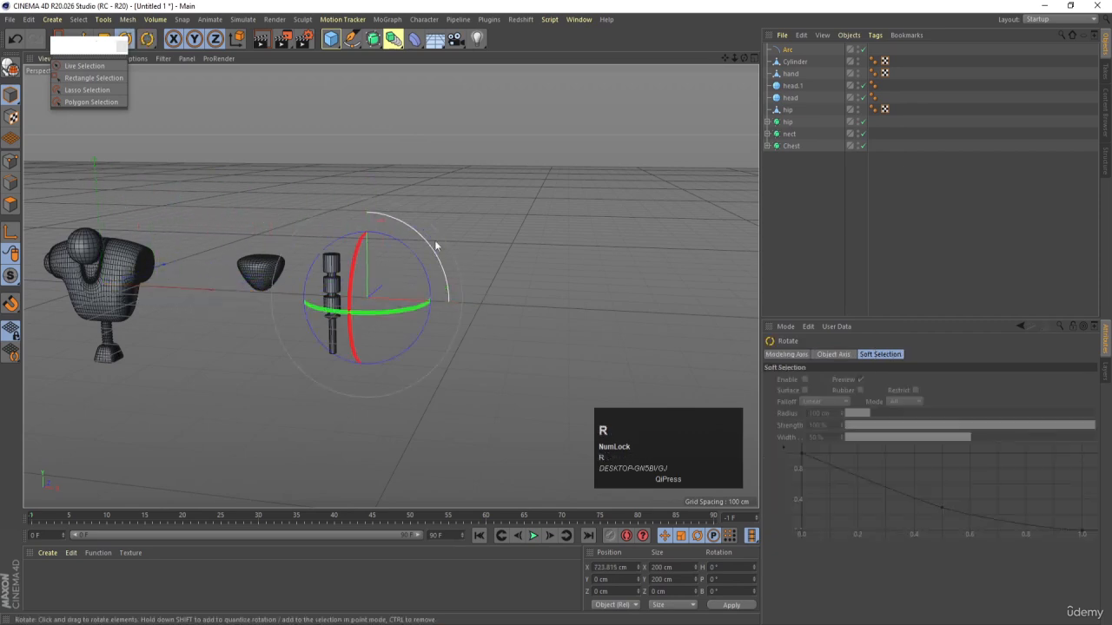
pyautogui.moveTo(404, 245); pyautogui.dragTo(432, 348)
pyautogui.click(415, 249)
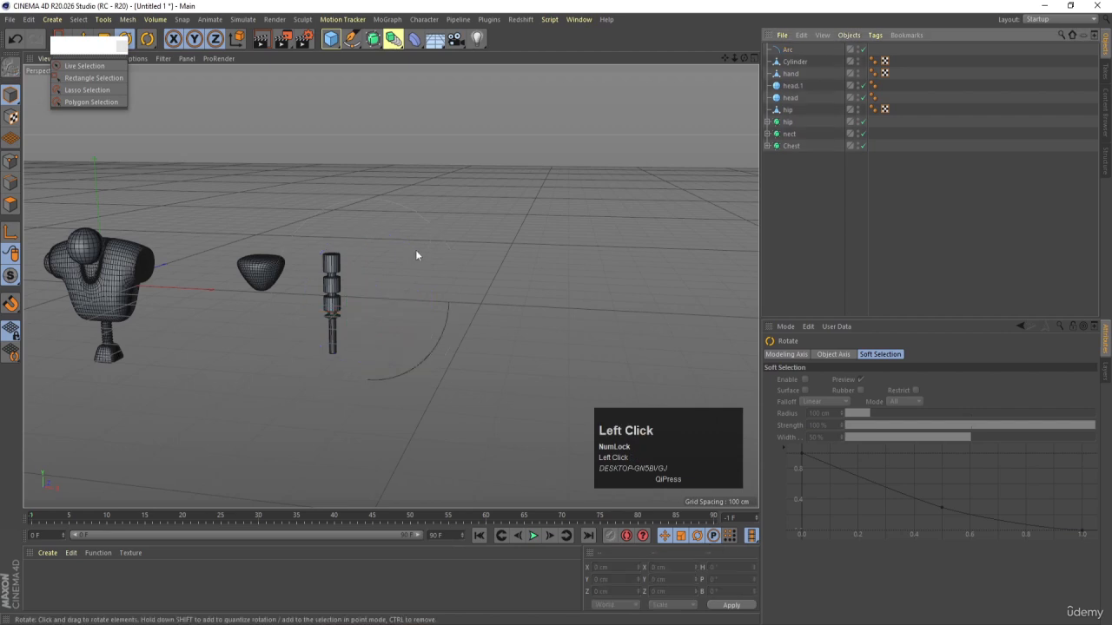
# Select the segmented cylinder, switch to the maximized front view and enter Polygon mode.
pyautogui.scroll(5, 393, 251)
pyautogui.click(393, 251)
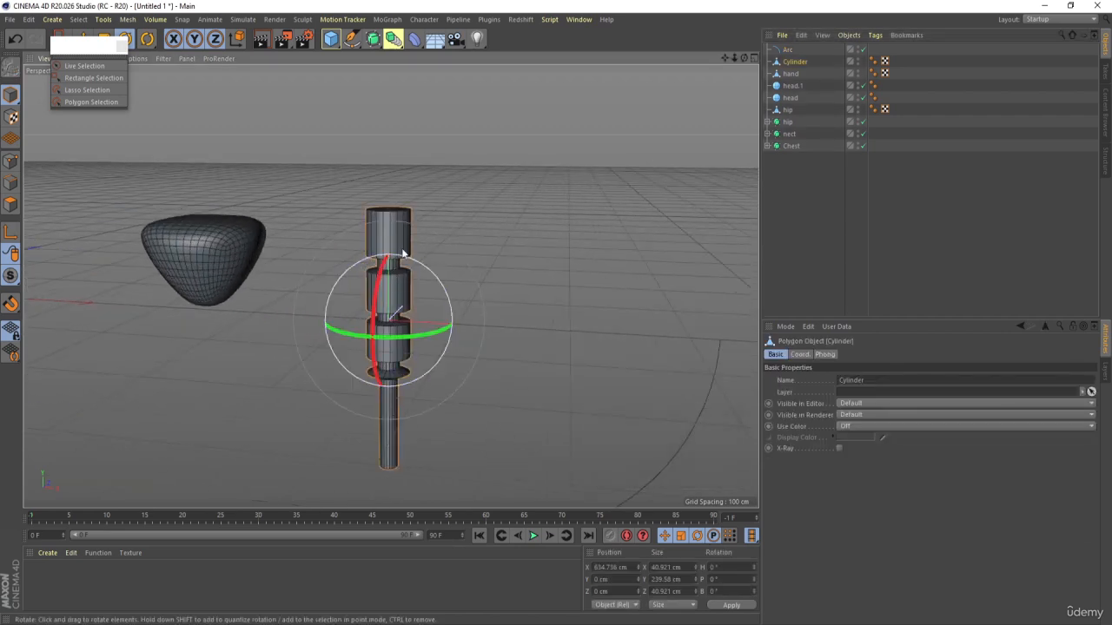
pyautogui.scroll(2, 393, 255)
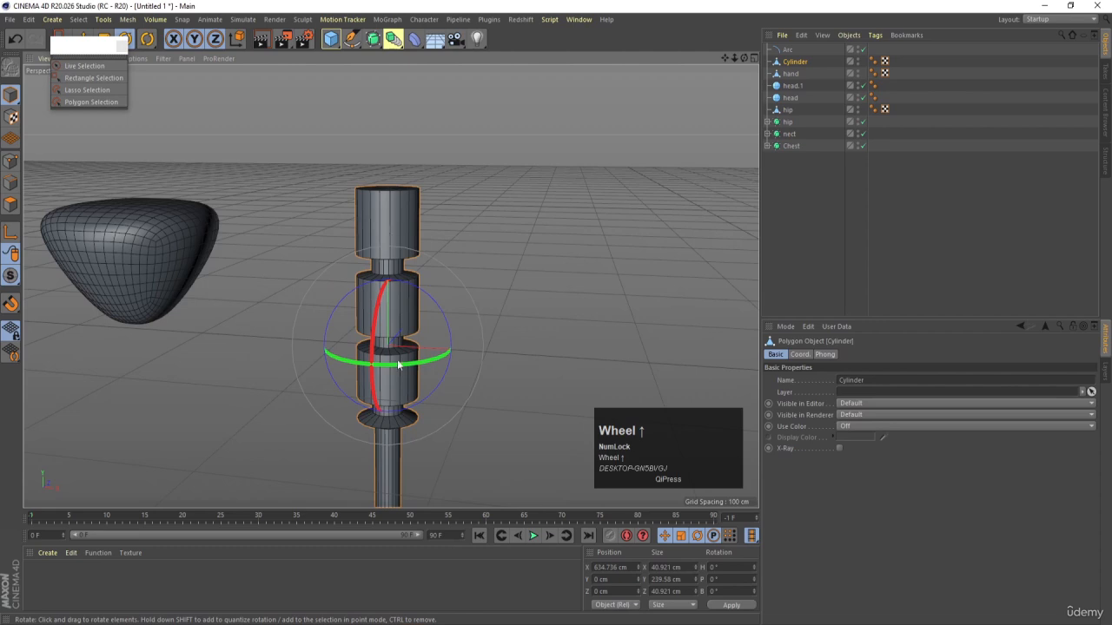
pyautogui.middleClick(423, 316)
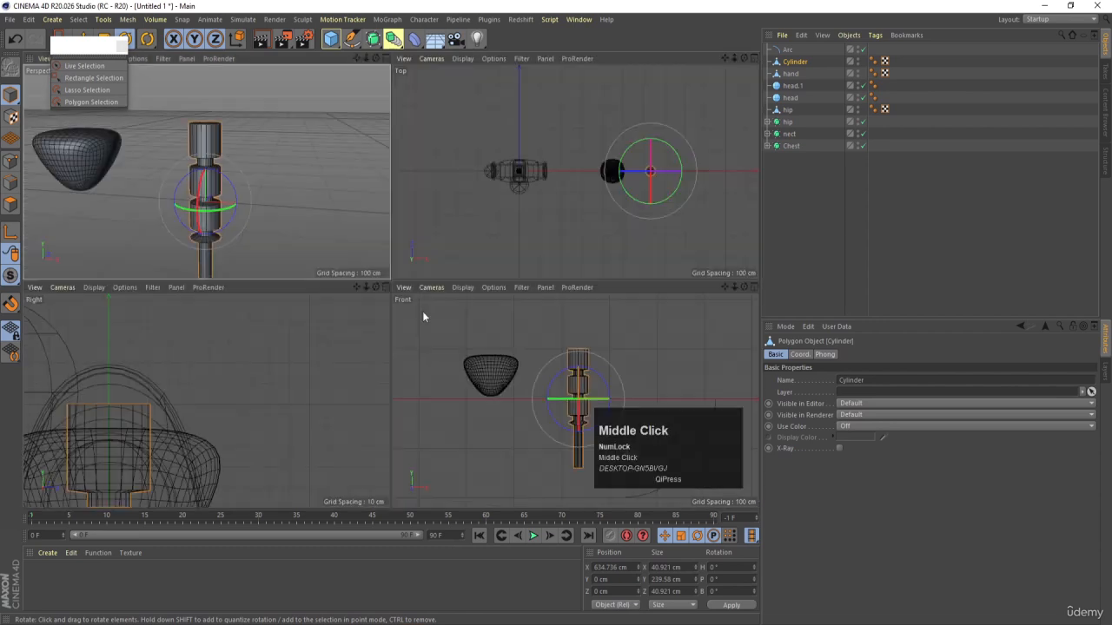
pyautogui.middleClick(543, 355)
pyautogui.click(11, 203)
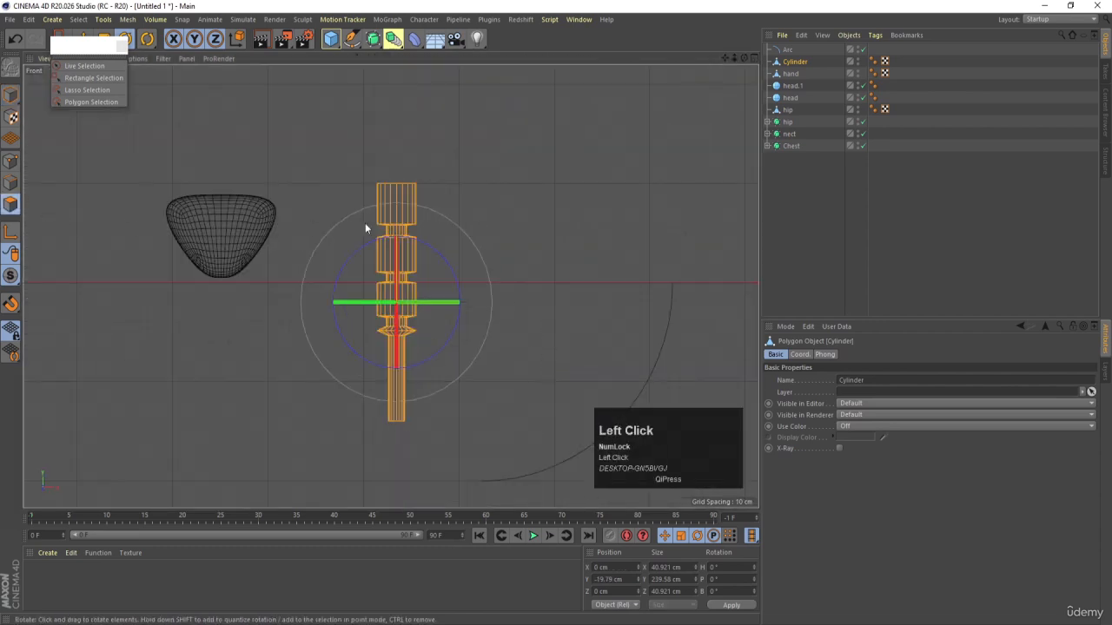
pyautogui.scroll(3, 411, 219)
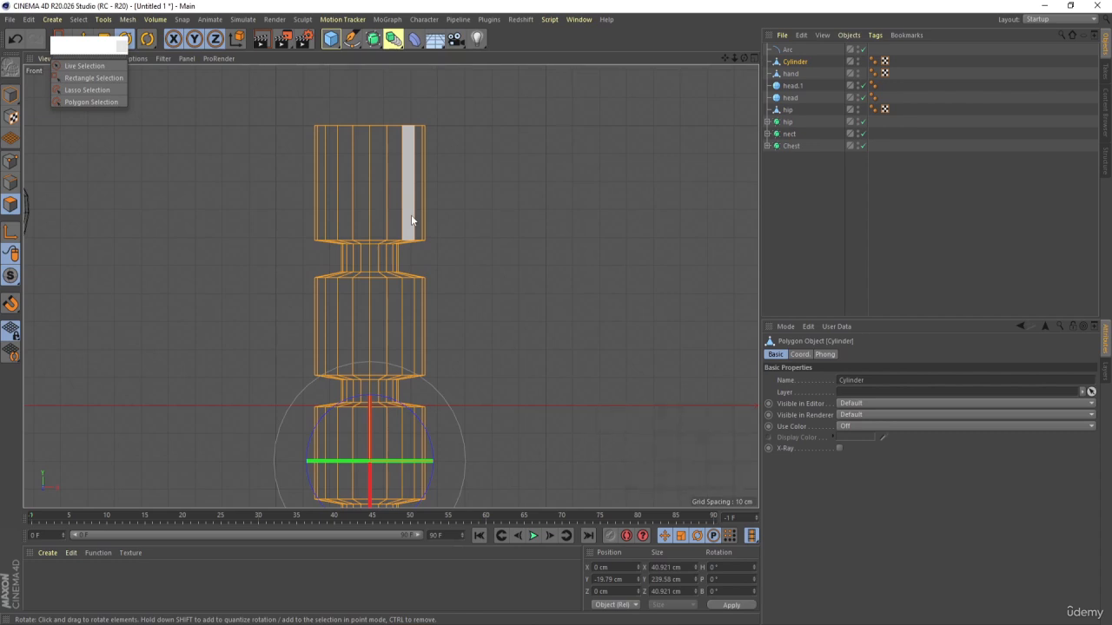
# Add six evenly spaced loop cuts around the cylinder's uppermost wide segment with Loop/Path Cut.
pyautogui.rightClick(195, 128)
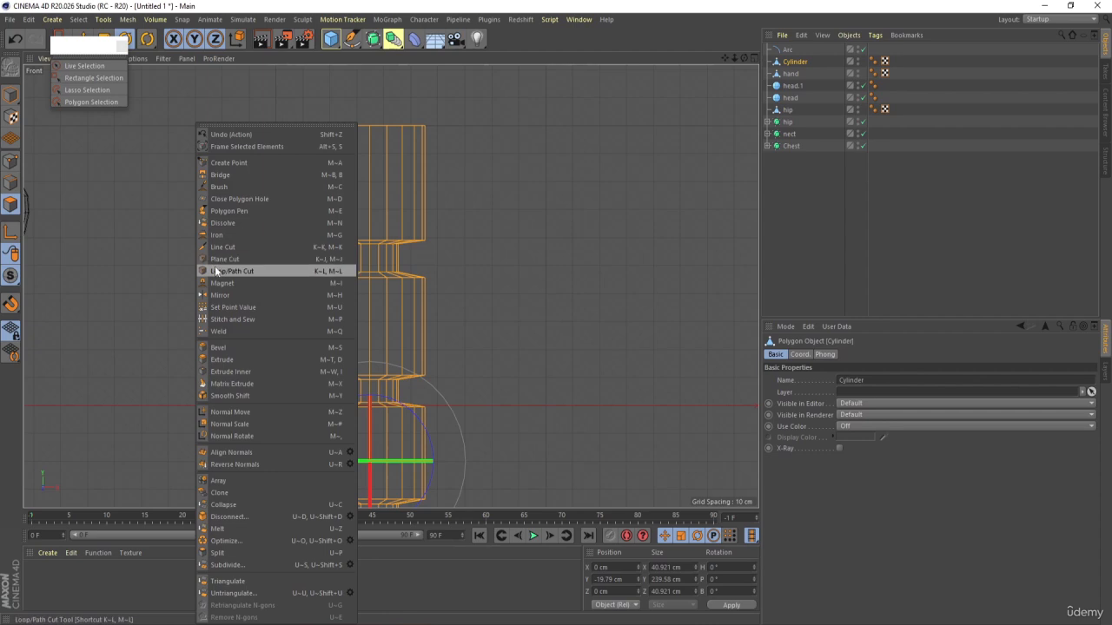
pyautogui.click(219, 271)
pyautogui.press('shift')
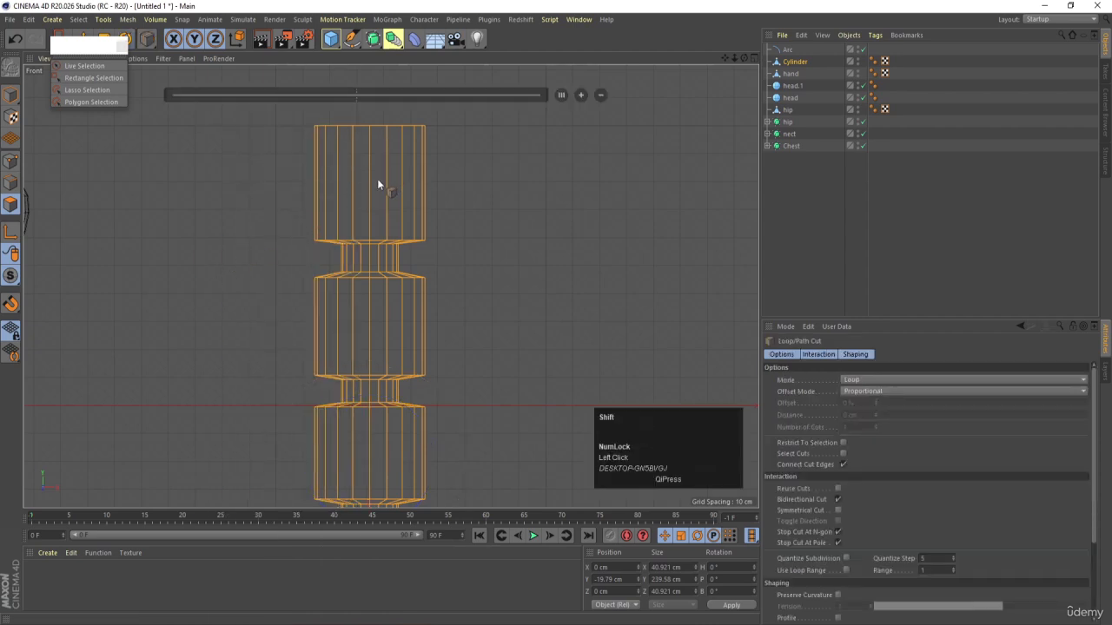
pyautogui.keyDown('shift'); pyautogui.click(372, 188); pyautogui.keyUp('shift')
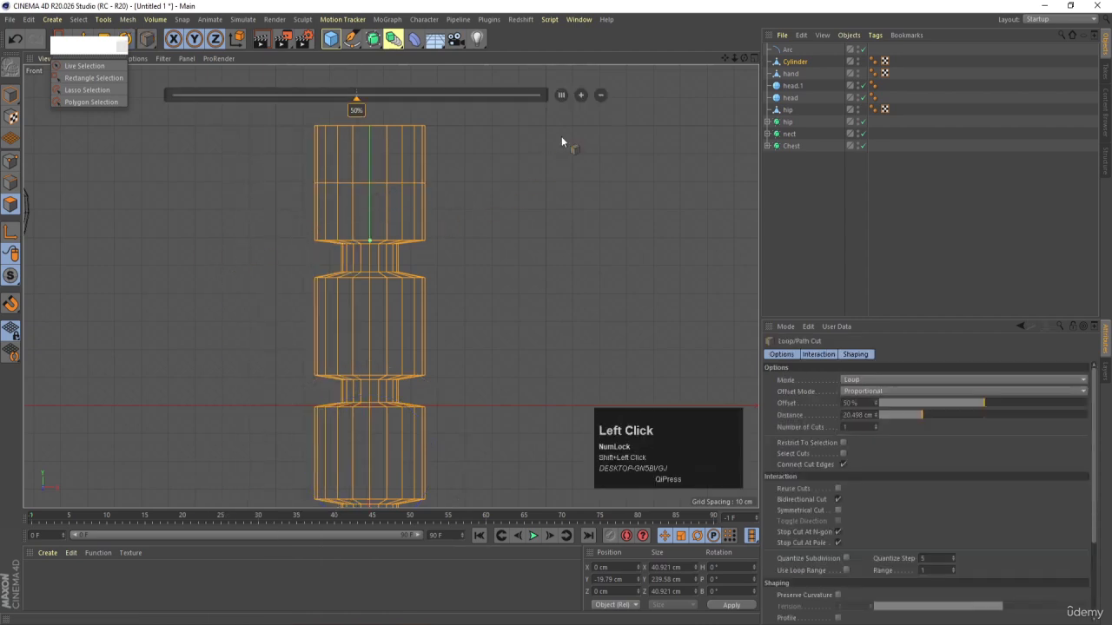
pyautogui.click(581, 96)
pyautogui.click(581, 96)
pyautogui.click(581, 96)
pyautogui.click(581, 95)
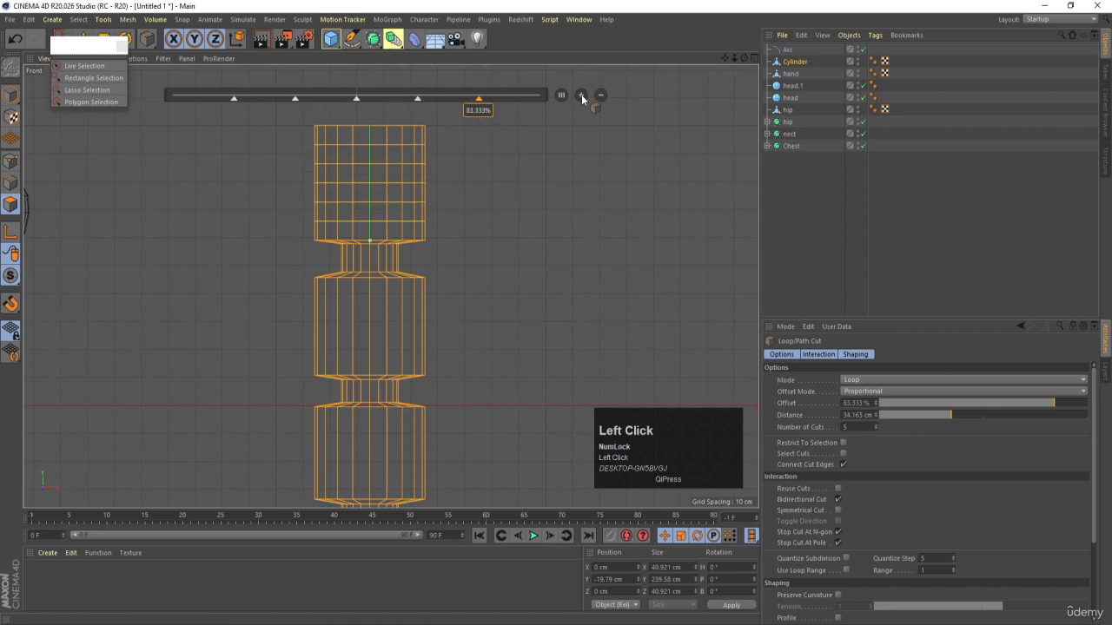
pyautogui.click(581, 95)
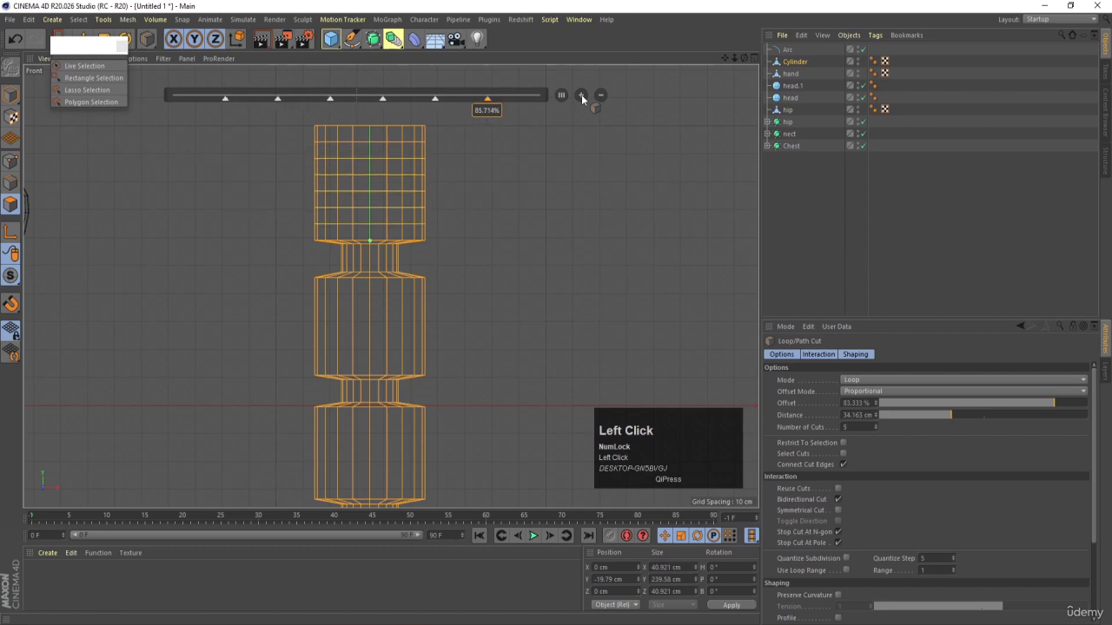
# Add five evenly spaced loop cuts around the second wide segment of the cylinder.
pyautogui.press('shift')
pyautogui.keyDown('shift'); pyautogui.click(368, 328); pyautogui.keyUp('shift')
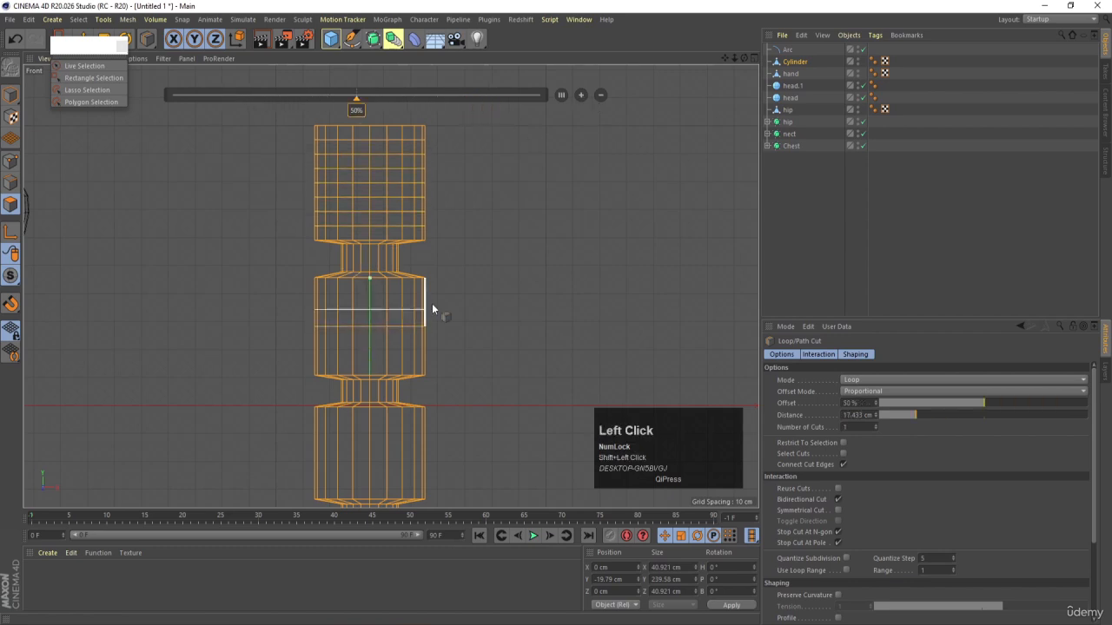
pyautogui.click(580, 96)
pyautogui.click(581, 95)
pyautogui.click(580, 96)
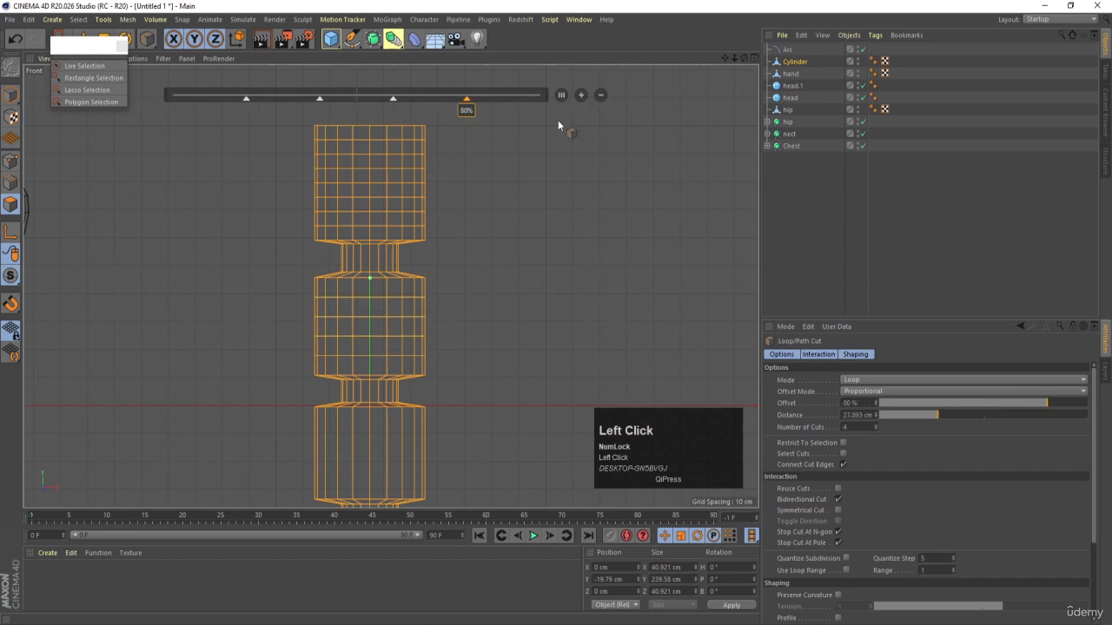
pyautogui.click(582, 96)
# Add five evenly spaced loop cuts around the third wide segment, just above the flange.
pyautogui.keyDown('alt'); pyautogui.moveTo(436, 343); pyautogui.dragTo(451, 185, button='middle'); pyautogui.keyUp('alt')
pyautogui.keyDown('shift'); pyautogui.click(394, 292); pyautogui.keyUp('shift')
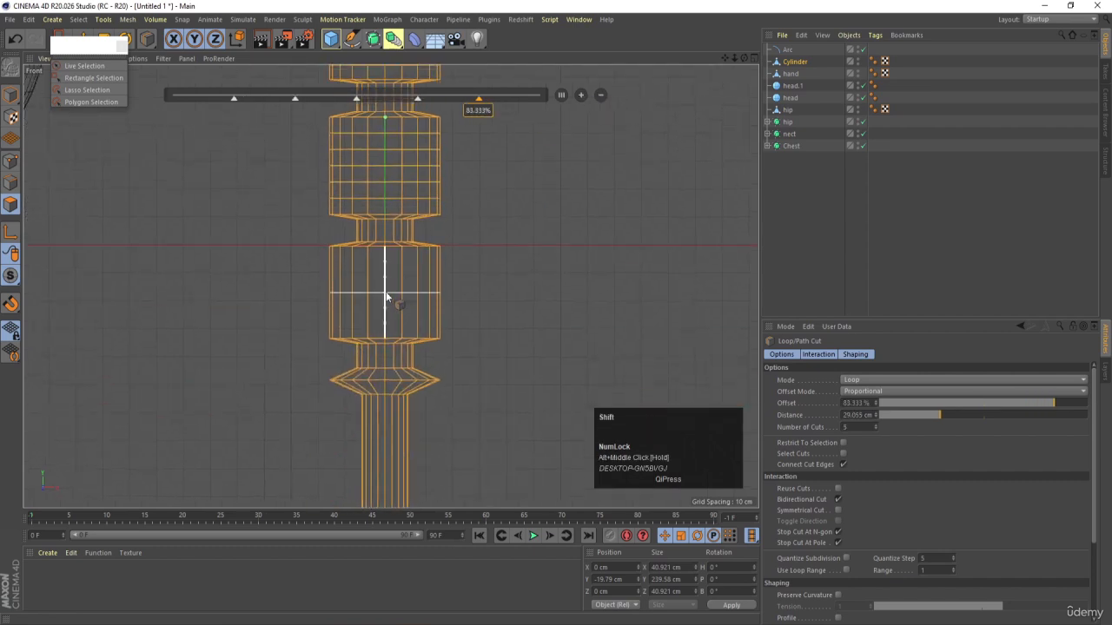
pyautogui.click(581, 95)
pyautogui.click(581, 95)
pyautogui.click(581, 95)
pyautogui.click(581, 95)
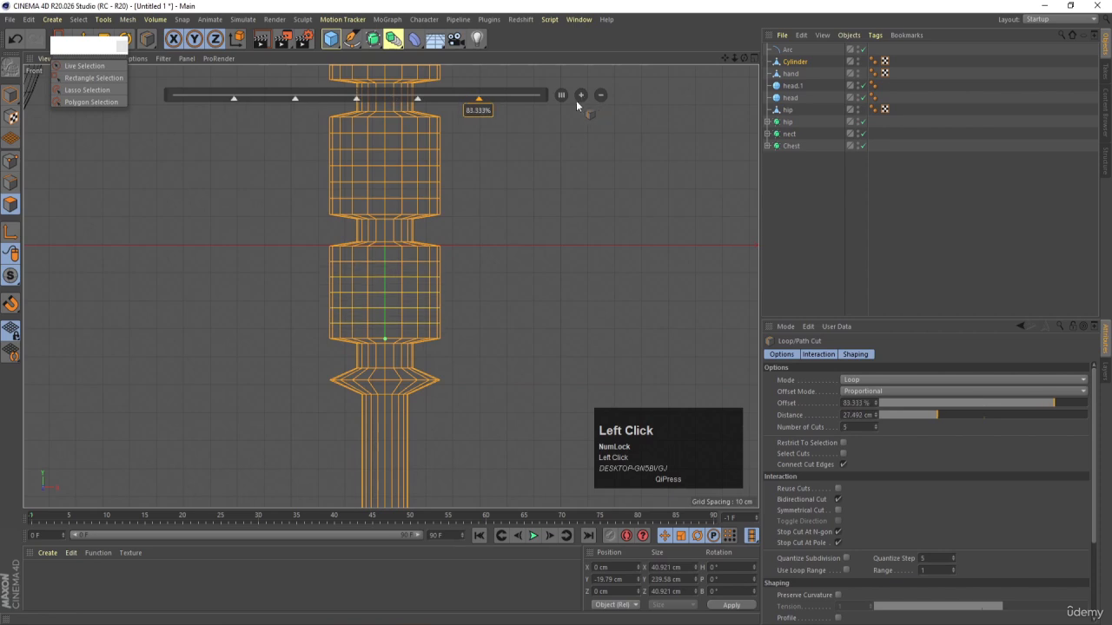
# Add 11 evenly spaced loop cuts along the narrow stem below the flange.
pyautogui.keyDown('alt'); pyautogui.moveTo(393, 399); pyautogui.dragTo(393, 229, button='middle'); pyautogui.keyUp('alt')
pyautogui.keyDown('shift'); pyautogui.click(398, 347); pyautogui.keyUp('shift')
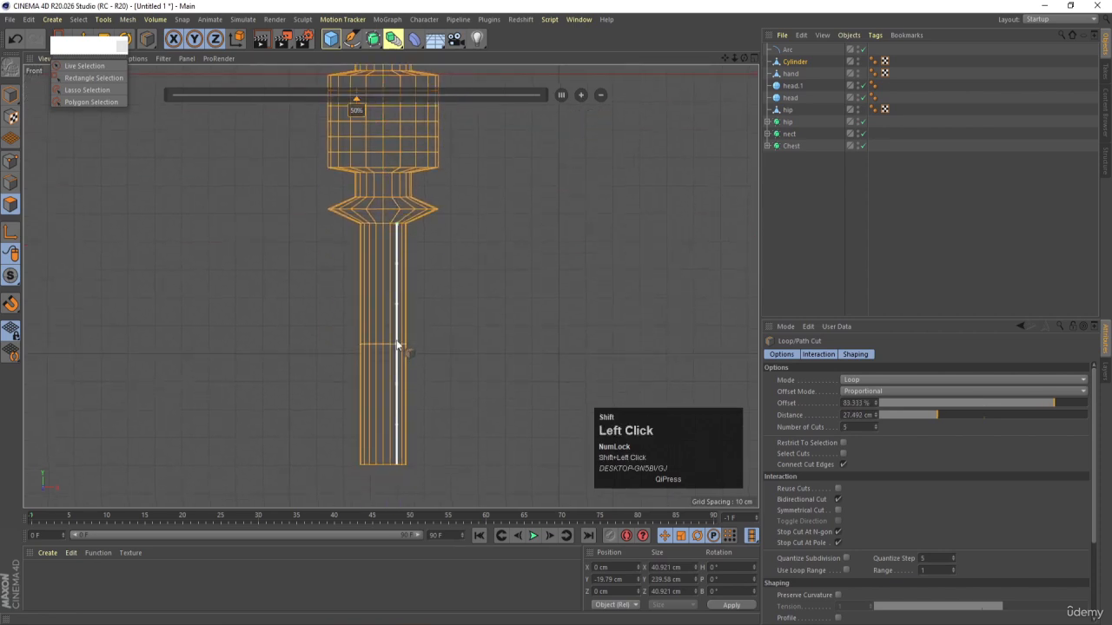
pyautogui.click(581, 95)
pyautogui.click(581, 95)
pyautogui.click(581, 95)
pyautogui.click(581, 96)
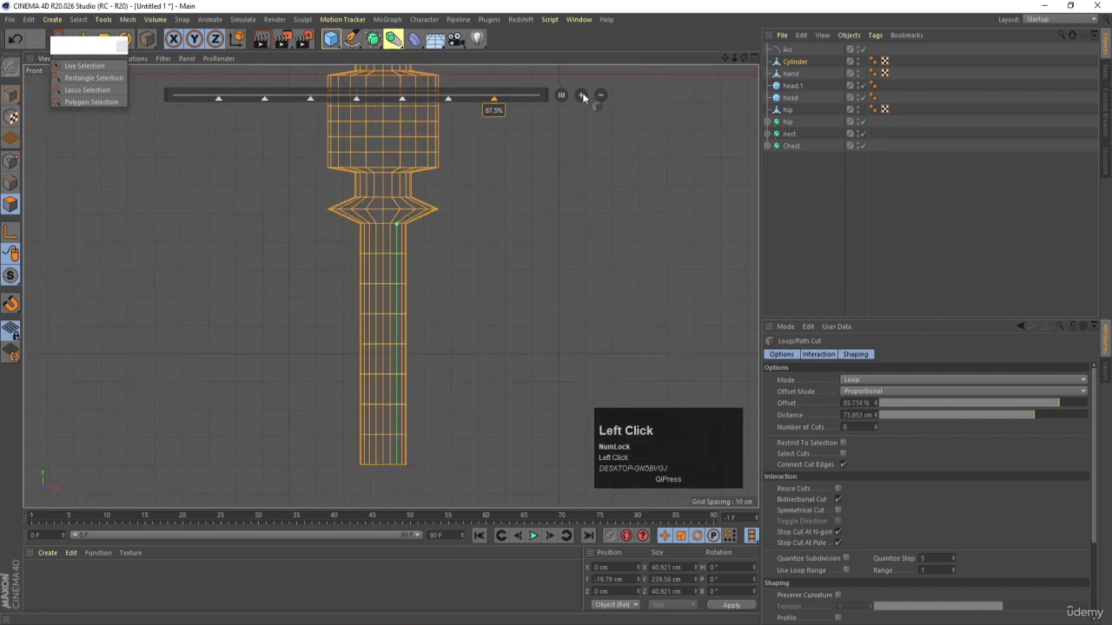
pyautogui.click(581, 95)
pyautogui.click(581, 96)
pyautogui.click(581, 95)
pyautogui.click(581, 96)
pyautogui.click(581, 95)
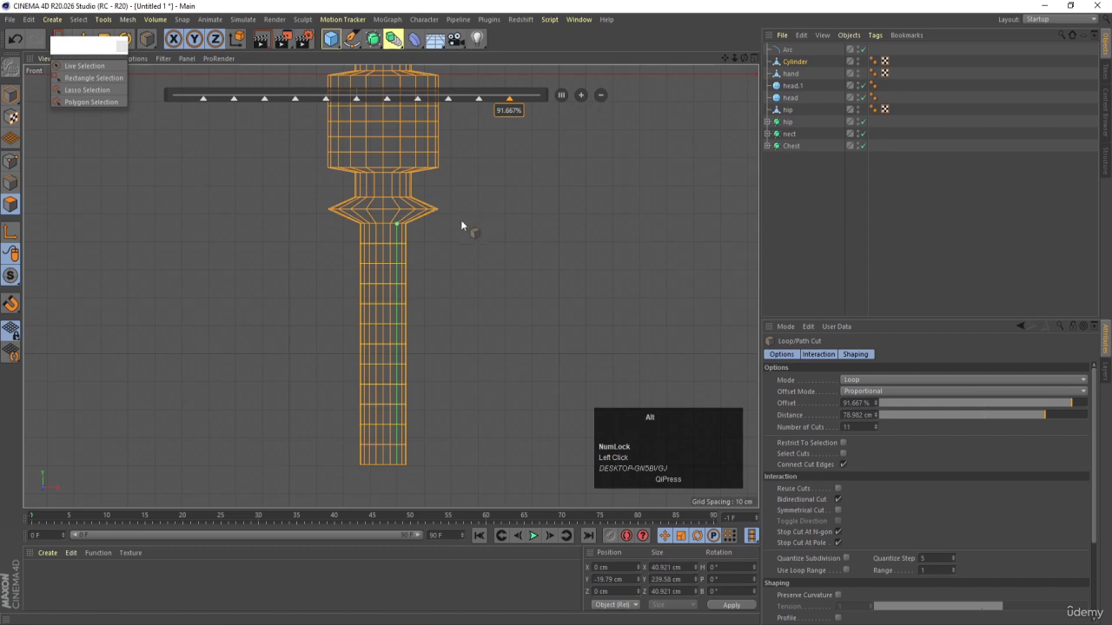
# Return to Model mode and switch back to the maximized perspective view.
pyautogui.keyDown('alt'); pyautogui.moveTo(459, 226); pyautogui.dragTo(443, 372, button='middle'); pyautogui.keyUp('alt')
pyautogui.click(14, 98)
pyautogui.scroll(-4, 414, 258)
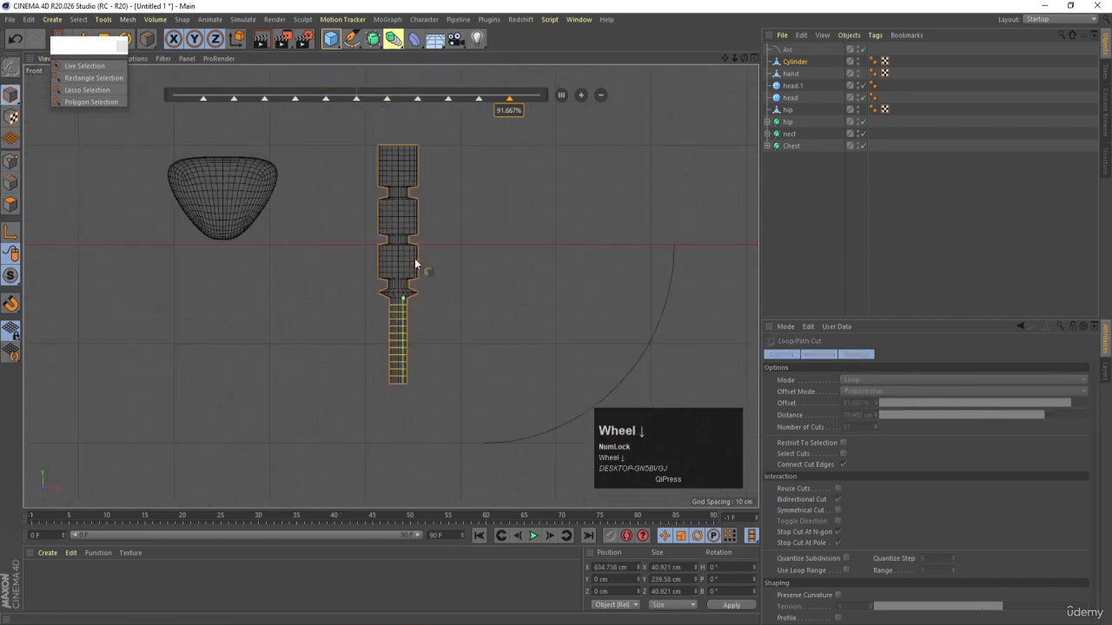
pyautogui.middleClick(414, 258)
pyautogui.middleClick(263, 204)
pyautogui.scroll(-2, 280, 217)
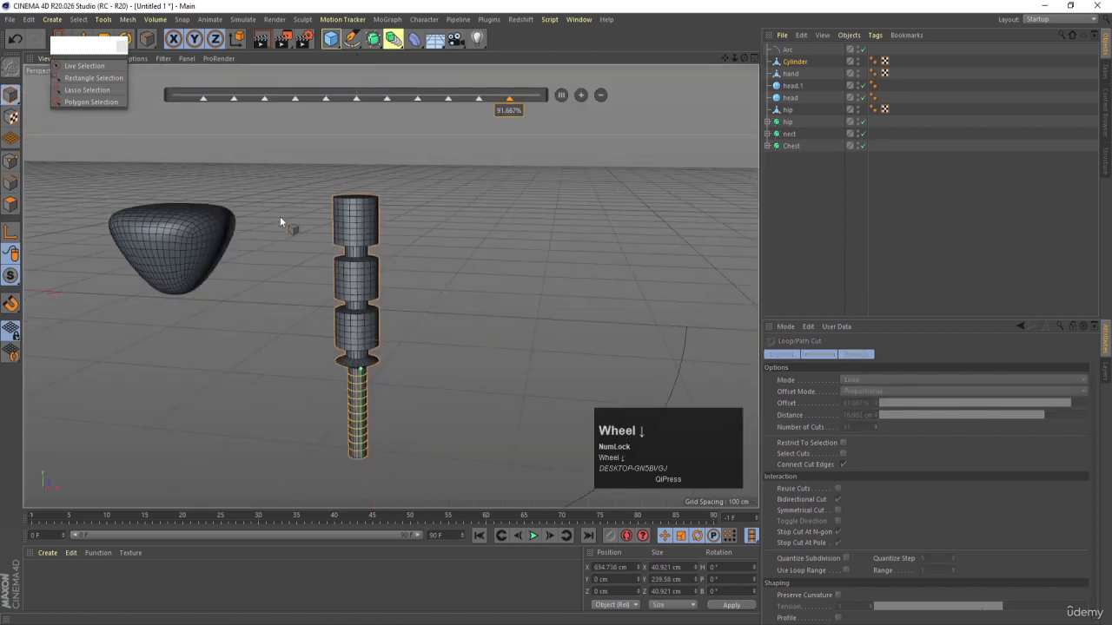
# Add a Spline Wrap deformer as a child of the Cylinder and assign the Arc as its spline.
pyautogui.click(415, 40)
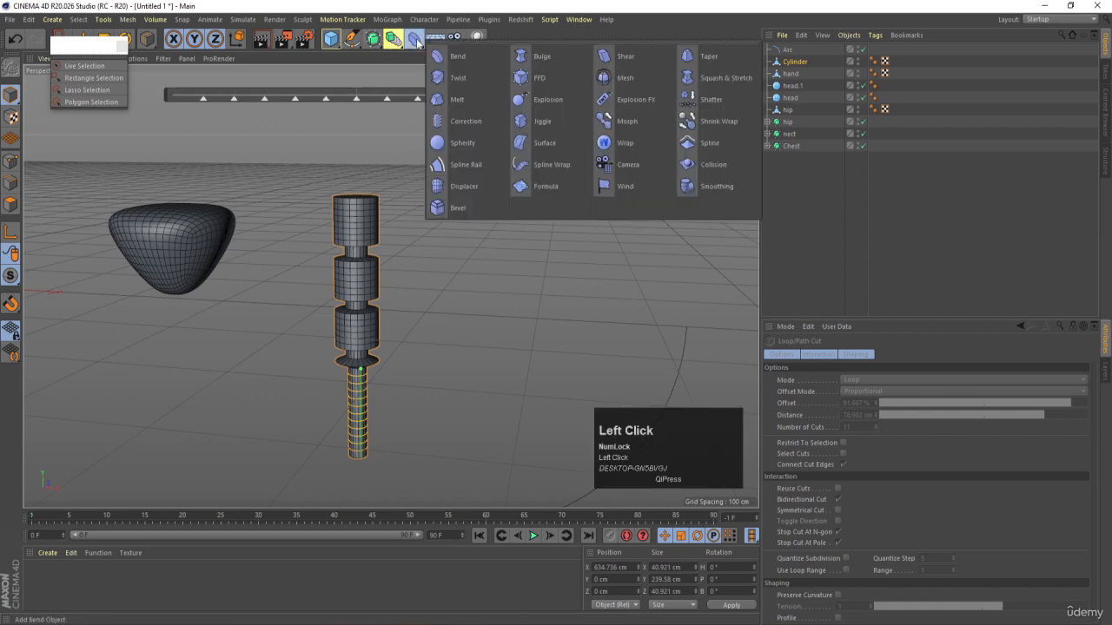
pyautogui.click(530, 165)
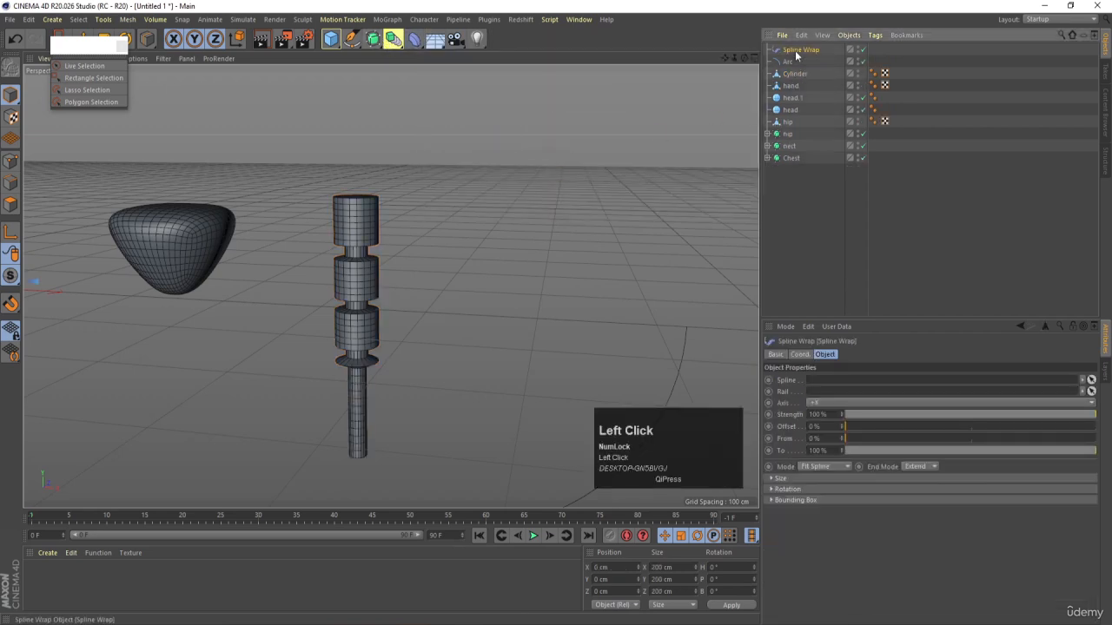
pyautogui.moveTo(791, 52); pyautogui.dragTo(794, 74)
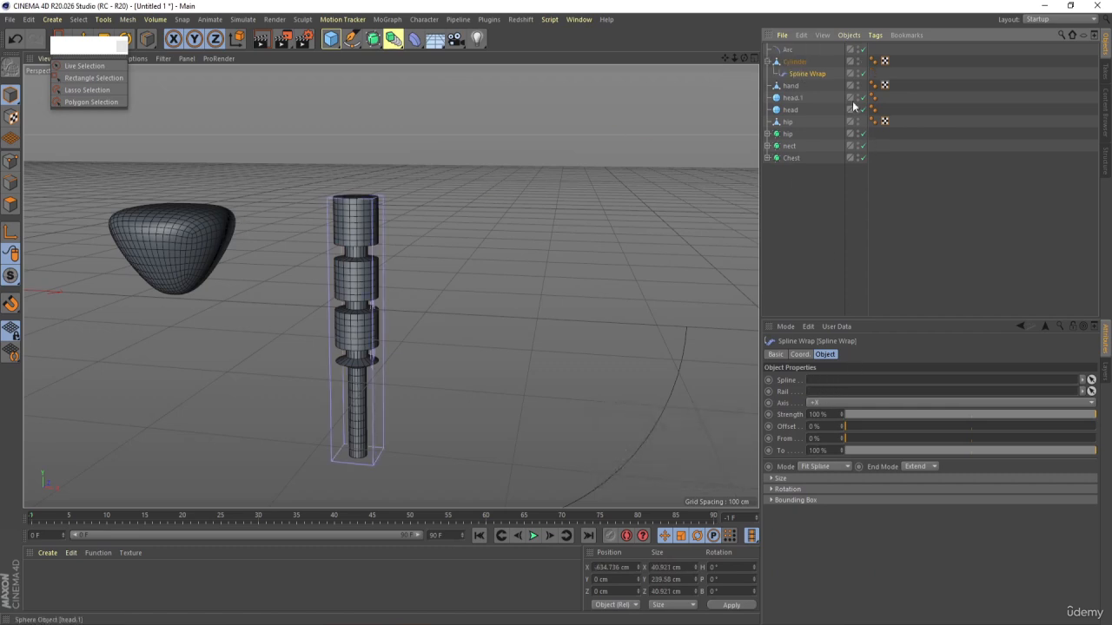
pyautogui.moveTo(784, 49); pyautogui.dragTo(824, 207)
pyautogui.moveTo(827, 373); pyautogui.dragTo(829, 375)
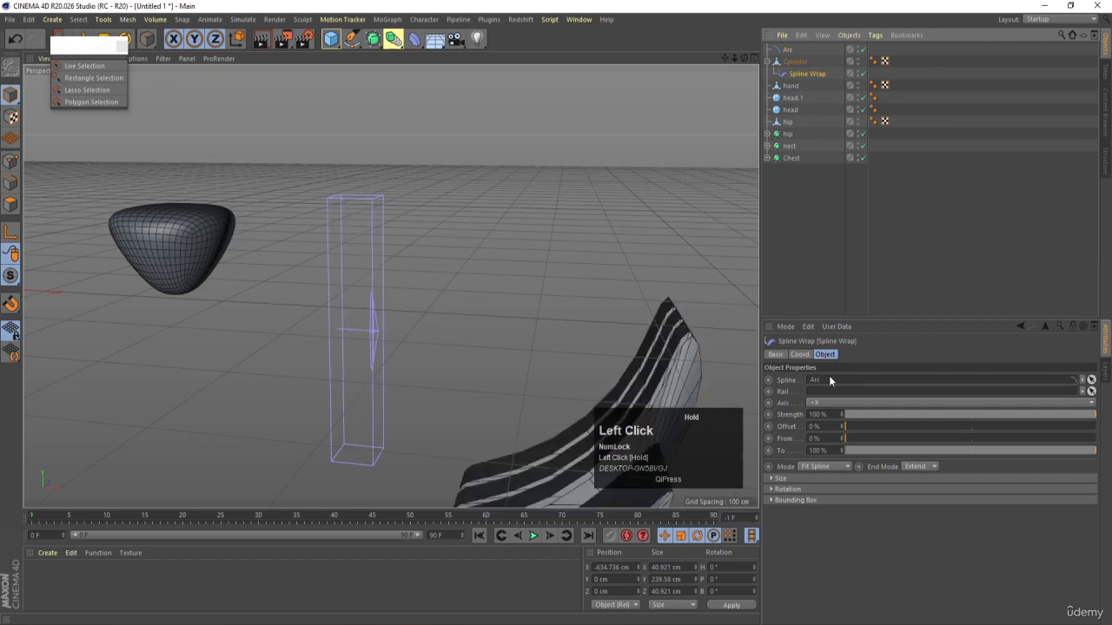
# Set the Spline Wrap's axis to +Y so the cylinder bends lengthwise along the arc.
pyautogui.scroll(-3, 373, 296)
pyautogui.keyDown('alt'); pyautogui.moveTo(581, 344); pyautogui.dragTo(515, 333); pyautogui.keyUp('alt')
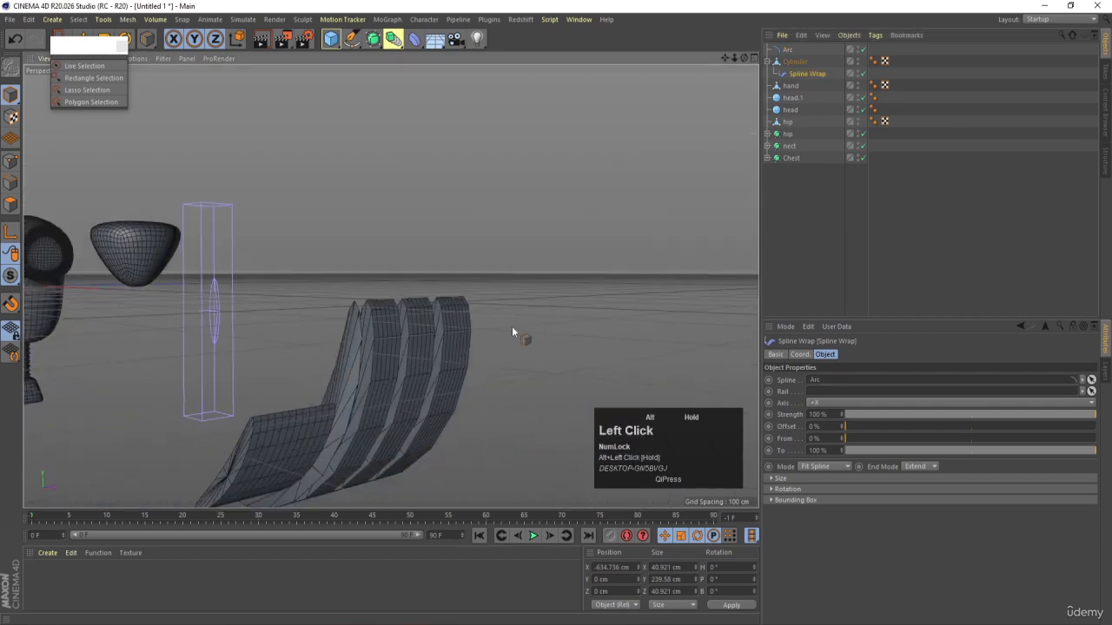
pyautogui.click(823, 405)
pyautogui.click(817, 435)
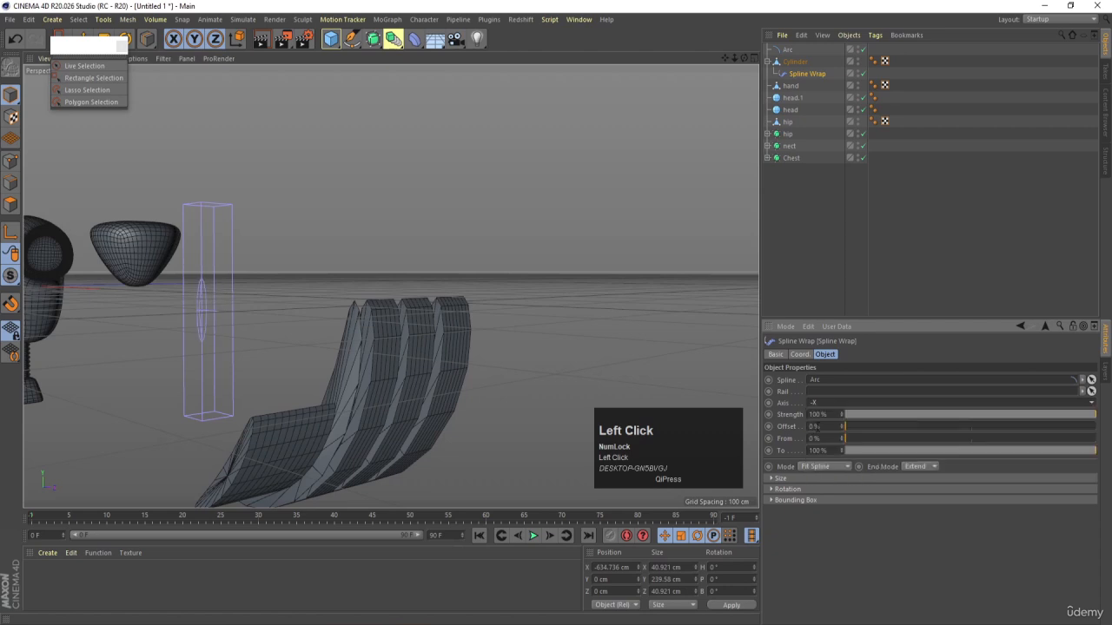
pyautogui.click(821, 406)
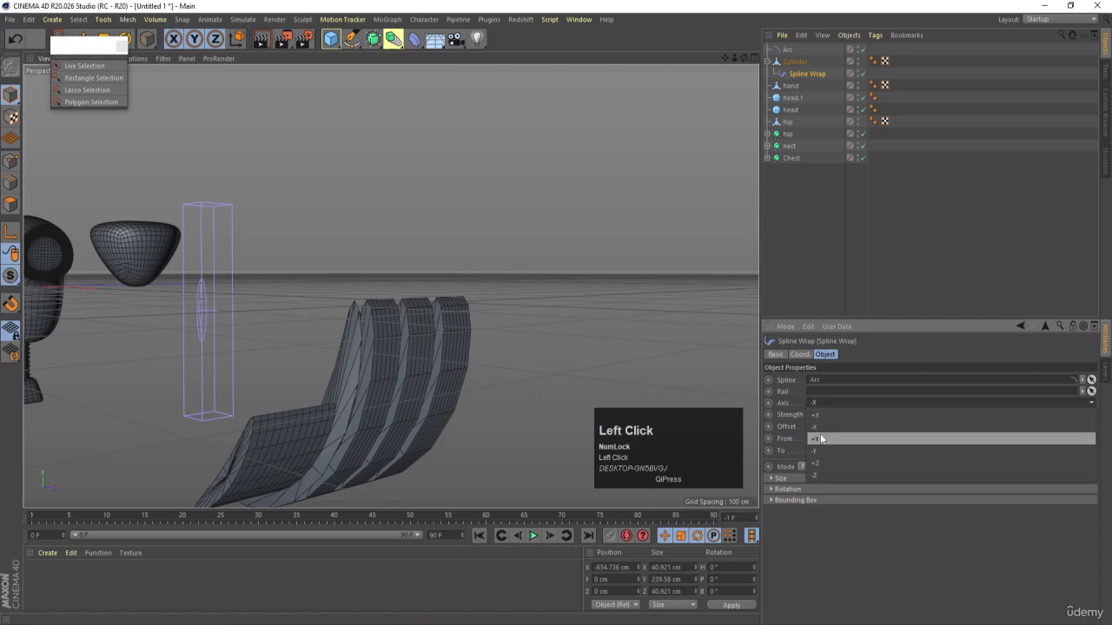
pyautogui.click(821, 426)
pyautogui.keyDown('alt'); pyautogui.moveTo(318, 335); pyautogui.dragTo(313, 391); pyautogui.keyUp('alt')
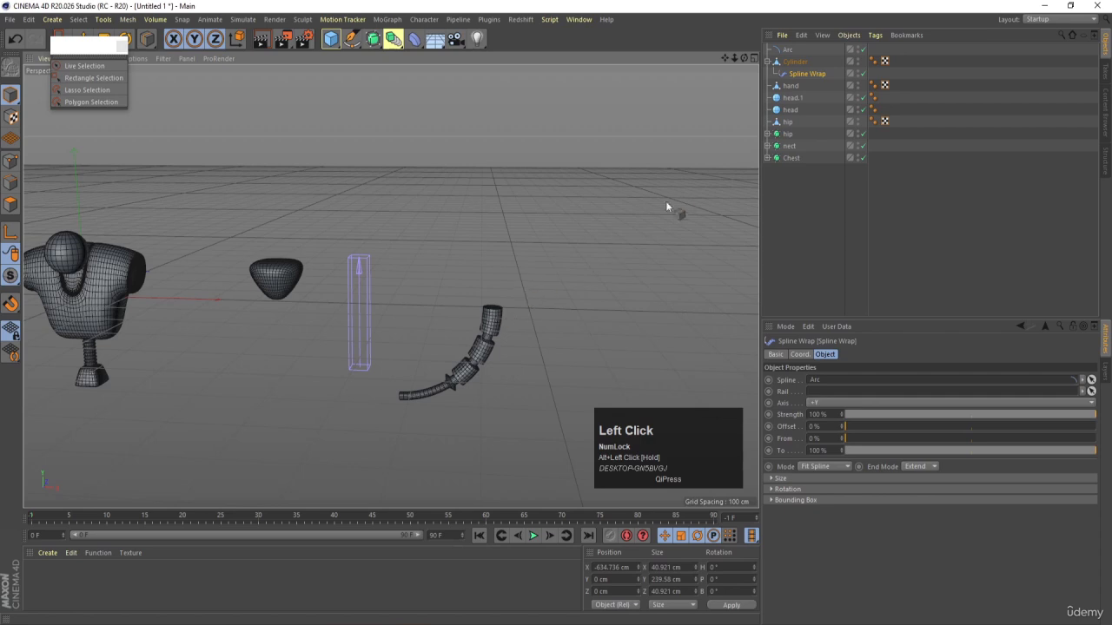
# Select the Arc and scale it down uniformly to a radius of about 155.6 cm.
pyautogui.click(794, 211)
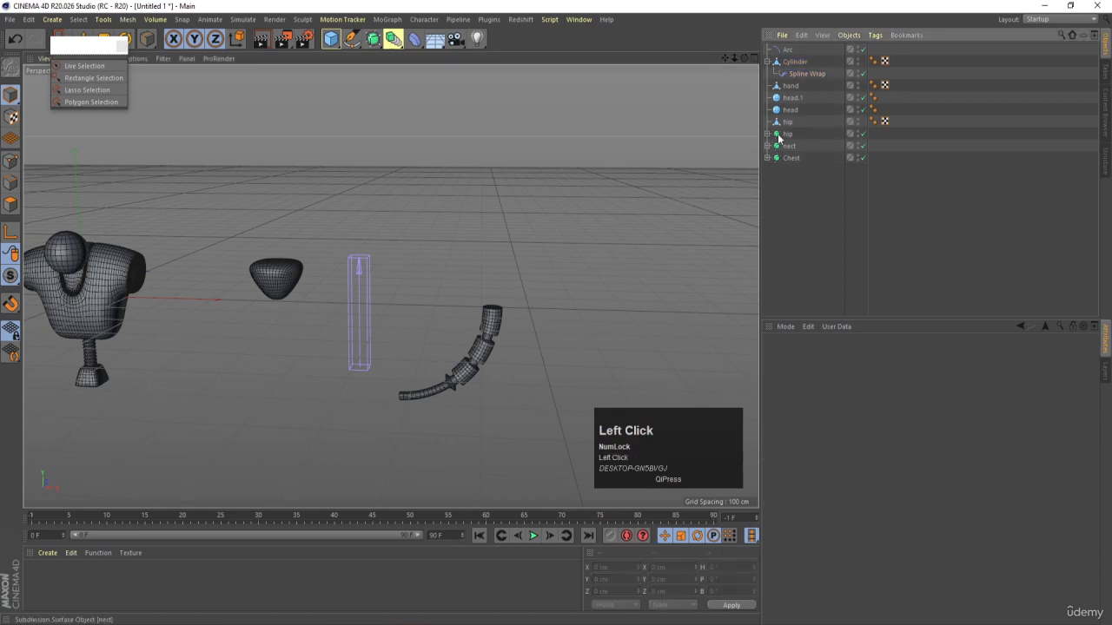
pyautogui.click(790, 50)
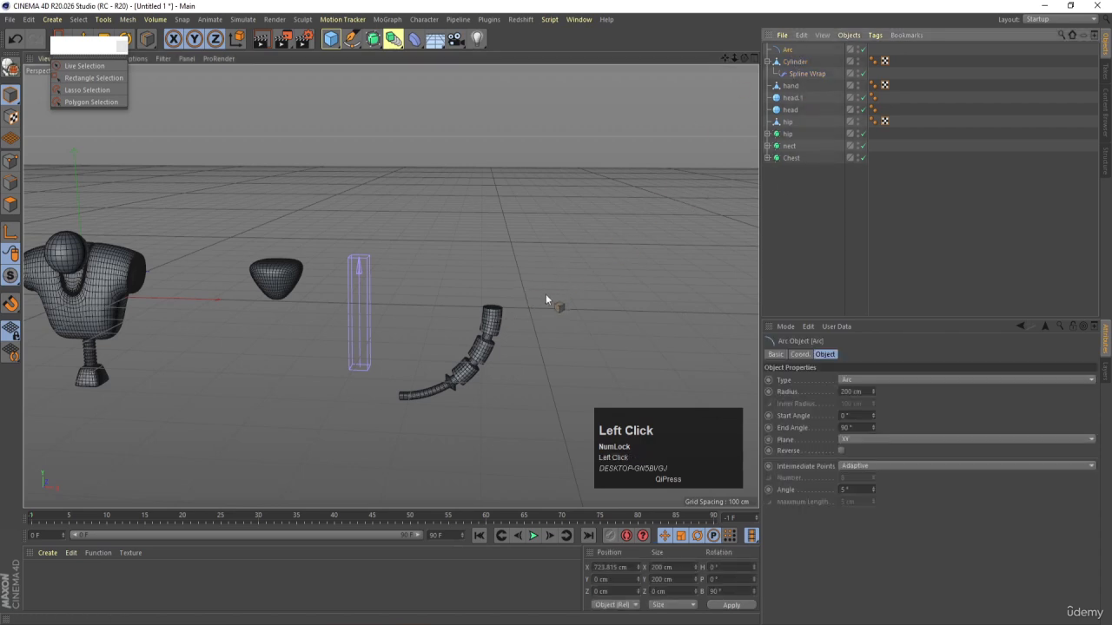
pyautogui.press('t')
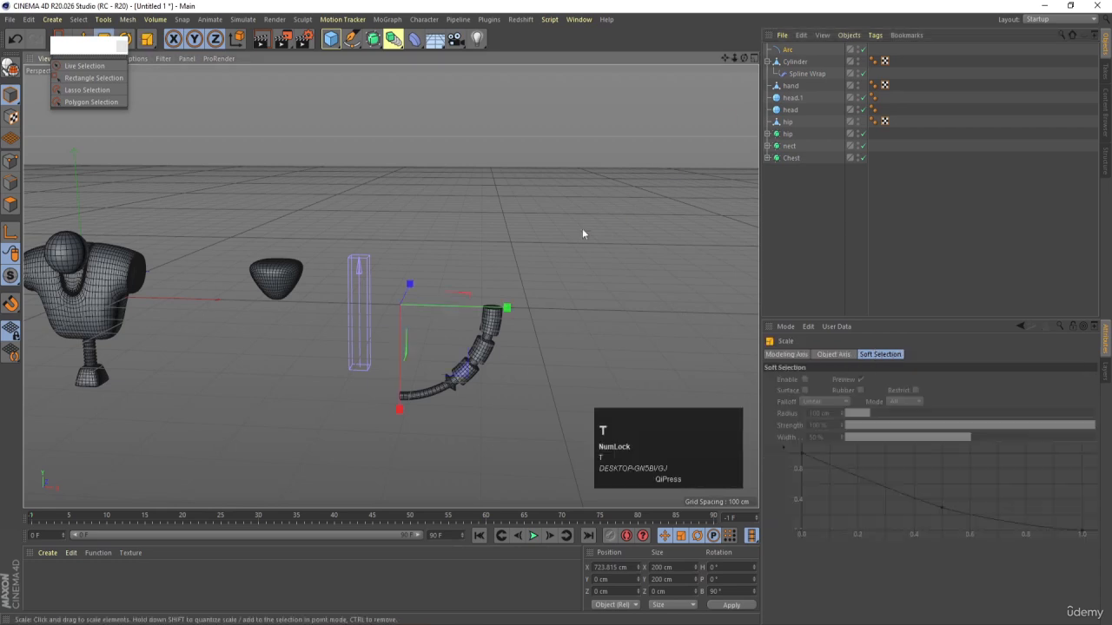
pyautogui.moveTo(606, 230); pyautogui.dragTo(507, 261)
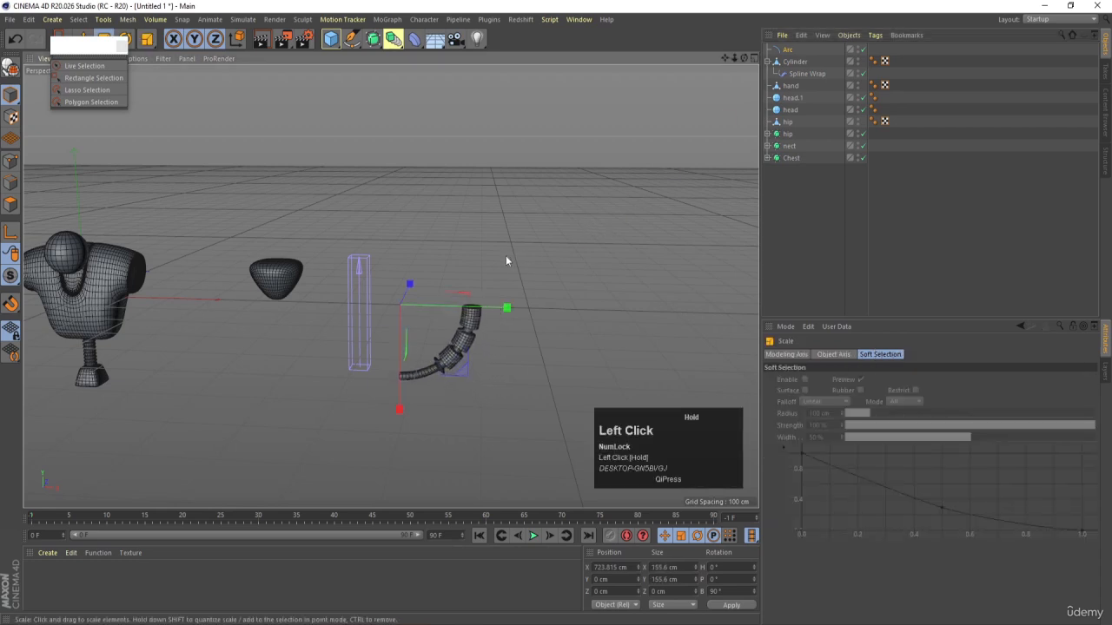
pyautogui.scroll(3, 362, 326)
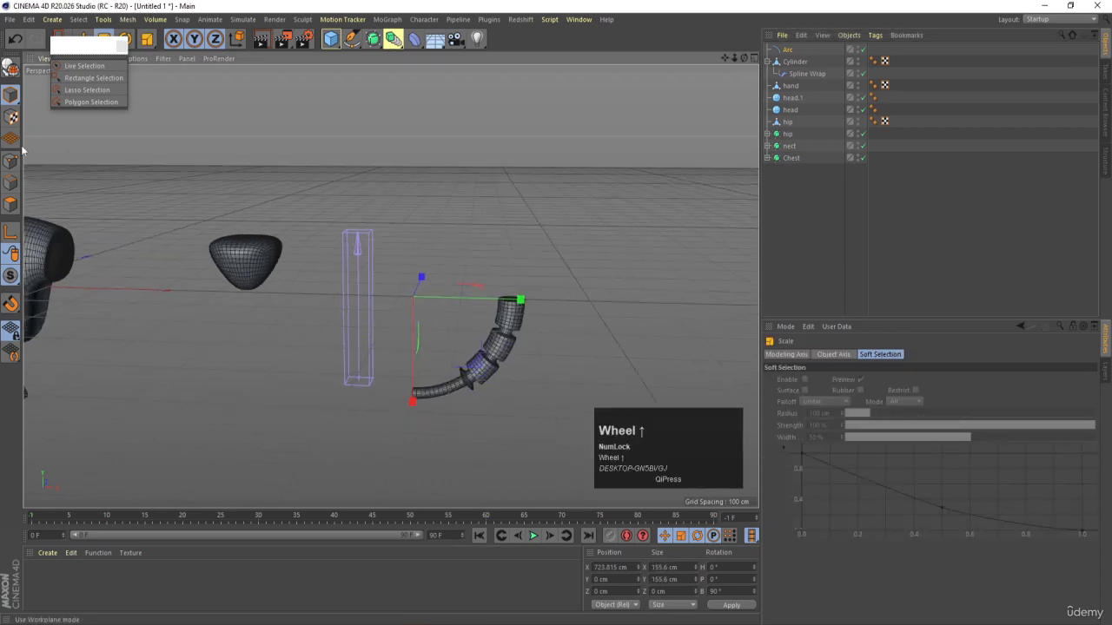
# Select the Arc, Cylinder and Spline Wrap together and apply Connect Objects + Delete to bake the bent shape.
pyautogui.click(784, 50)
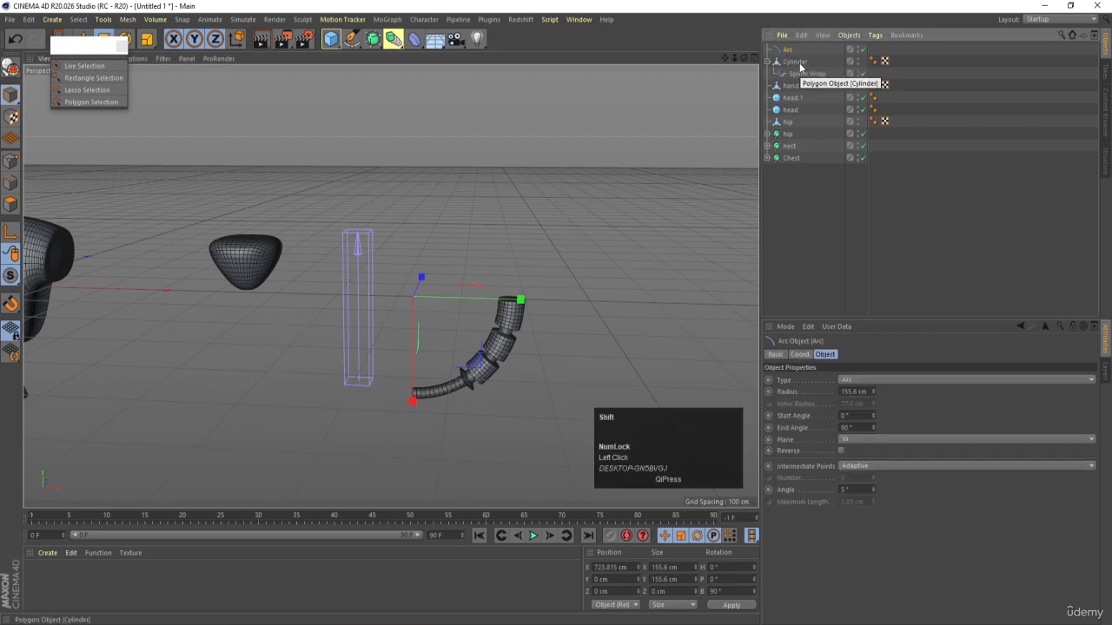
pyautogui.keyDown('shift'); pyautogui.click(801, 66); pyautogui.keyUp('shift')
pyautogui.keyDown('shift'); pyautogui.click(805, 73); pyautogui.keyUp('shift')
pyautogui.rightClick(809, 74)
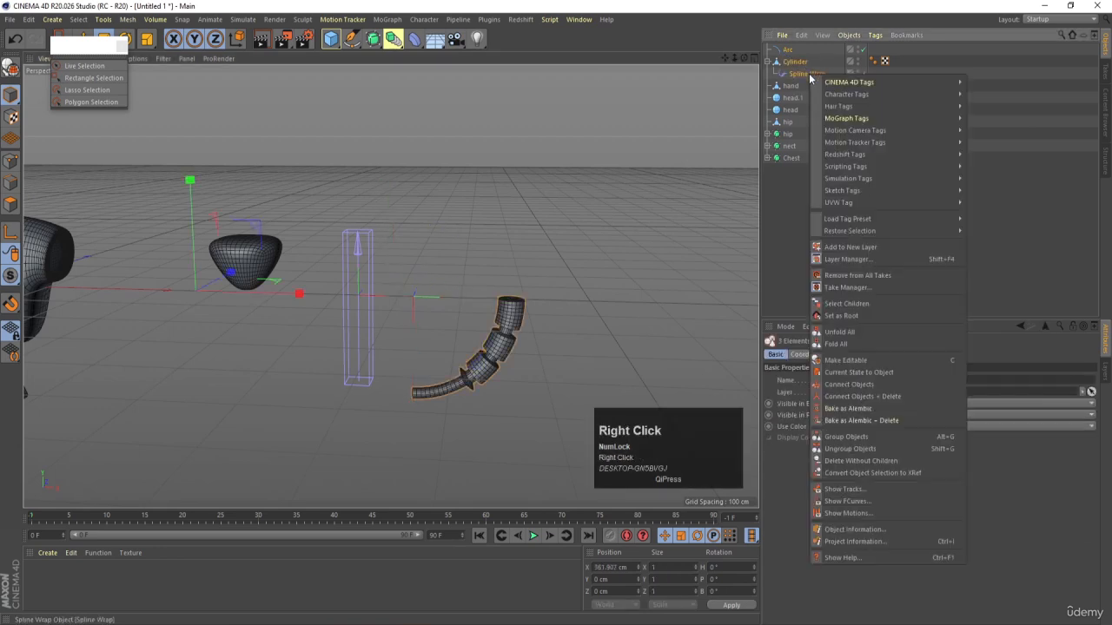
pyautogui.click(885, 396)
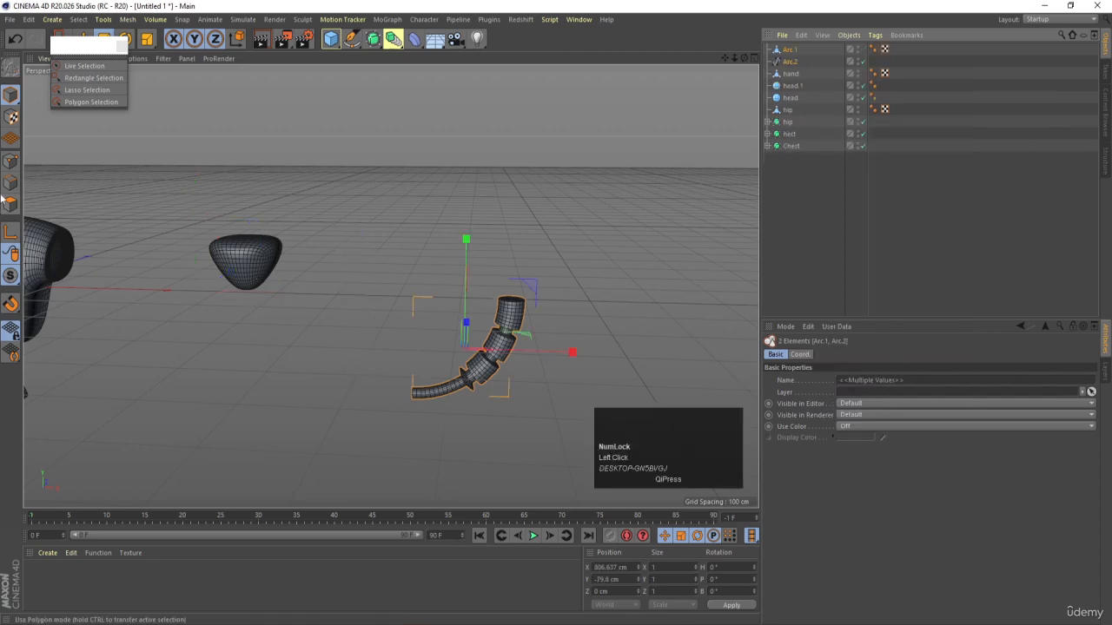
# Delete the leftover Arc.2 spline, keeping the baked polygon finger Arc.1.
pyautogui.click(786, 50)
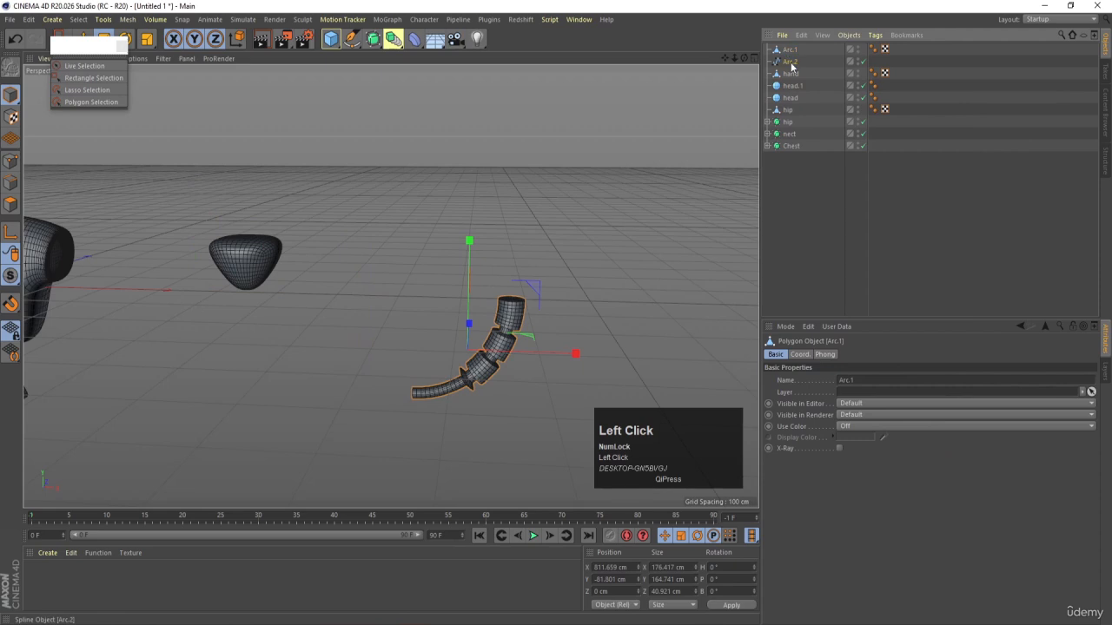
pyautogui.click(790, 63)
pyautogui.press('Delete')
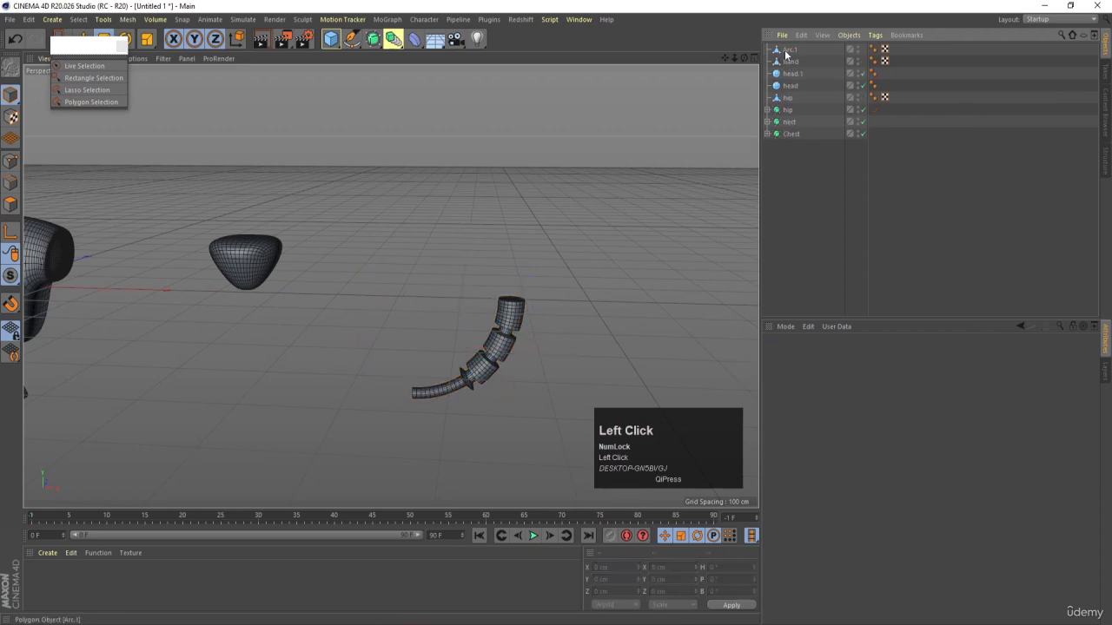
# Move the baked finger Arc.1 beside and above the palm, to about X 563 cm and Y 139 cm.
pyautogui.click(786, 50)
pyautogui.middleClick(528, 221)
pyautogui.middleClick(529, 218)
pyautogui.press('e')
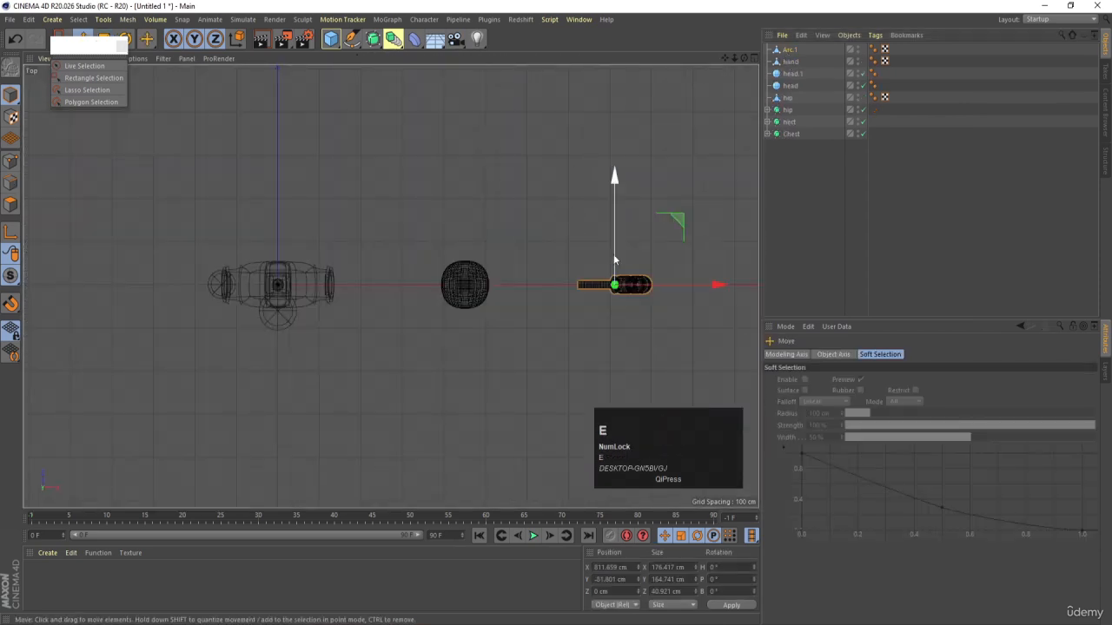
pyautogui.moveTo(686, 223); pyautogui.dragTo(566, 231)
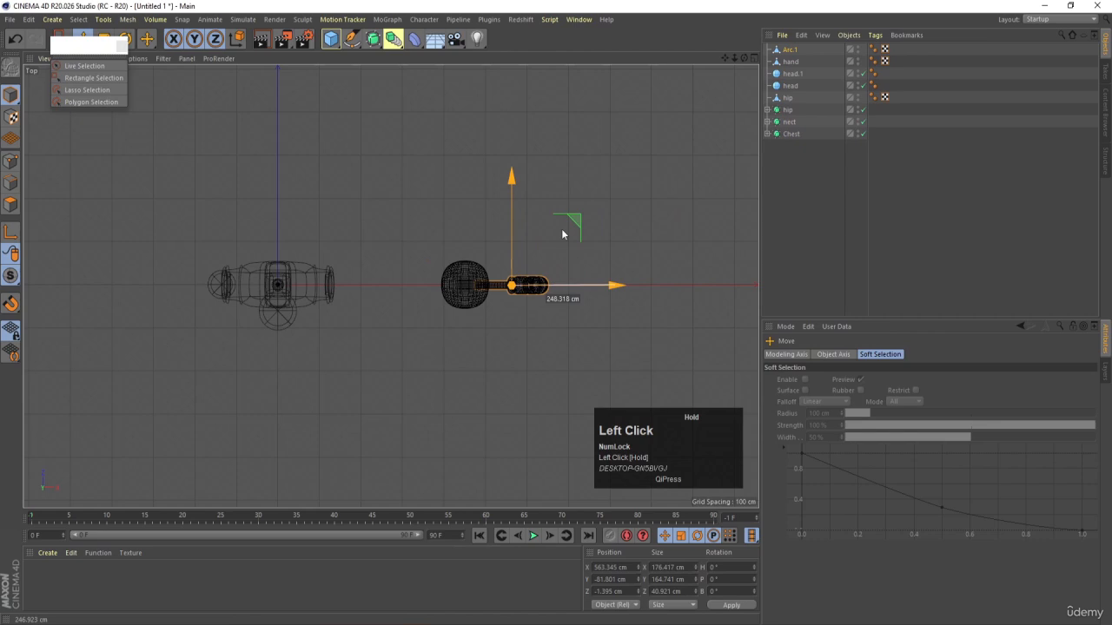
pyautogui.middleClick(516, 262)
pyautogui.middleClick(439, 397)
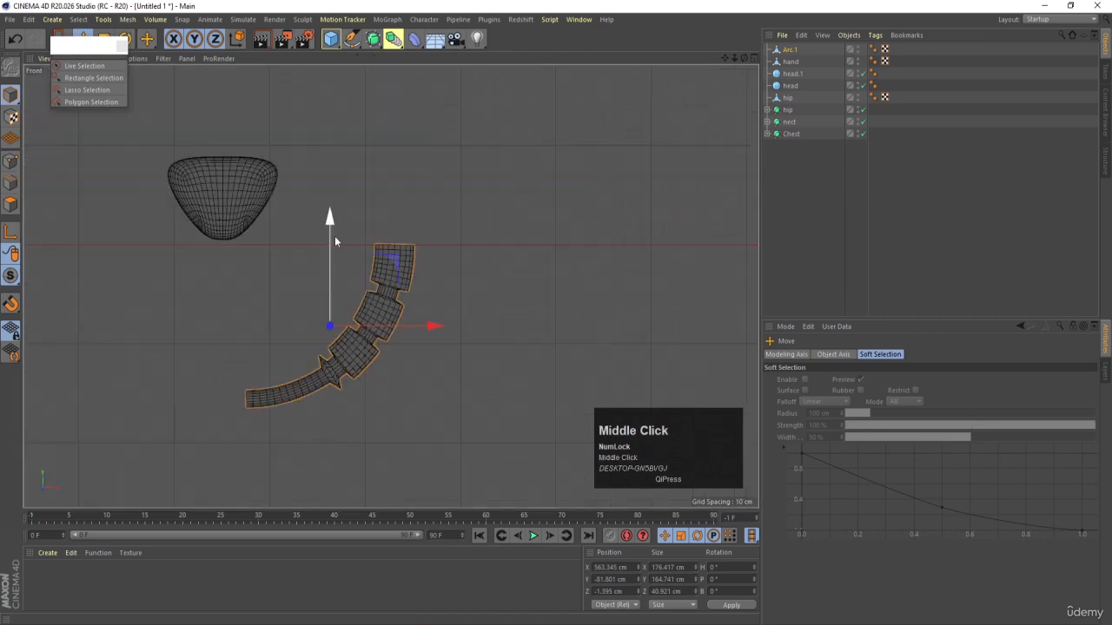
pyautogui.moveTo(335, 240); pyautogui.dragTo(382, 47)
# Scale the finger down uniformly to about 152 x 142 x 35 cm and lower it slightly to about Y 136 cm.
pyautogui.middleClick(370, 346)
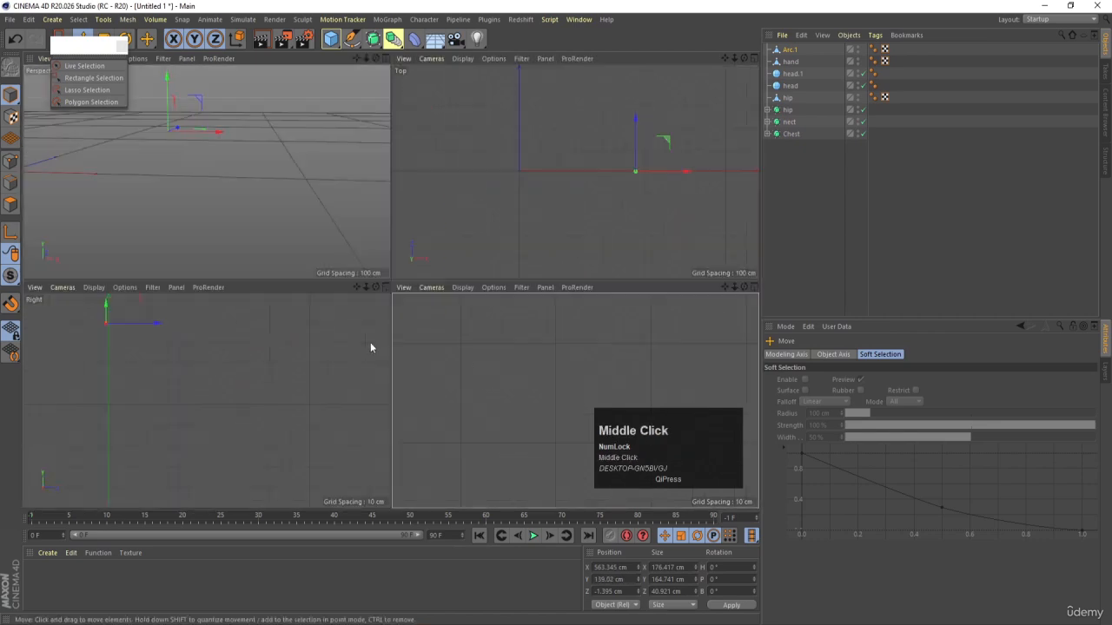
pyautogui.middleClick(216, 145)
pyautogui.press('t')
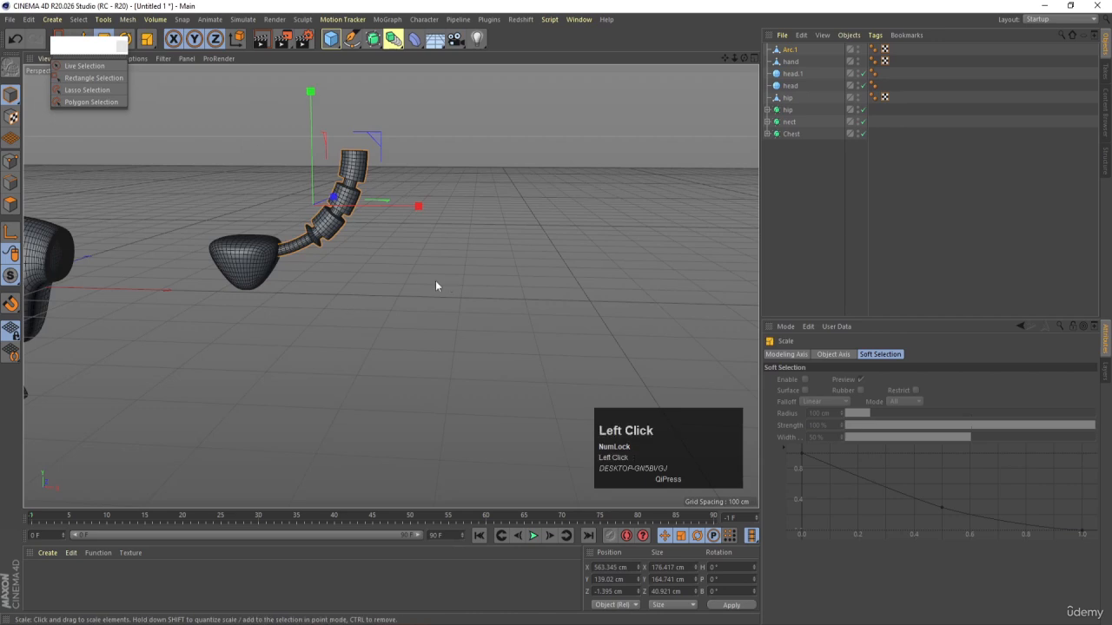
pyautogui.moveTo(435, 280); pyautogui.dragTo(362, 273)
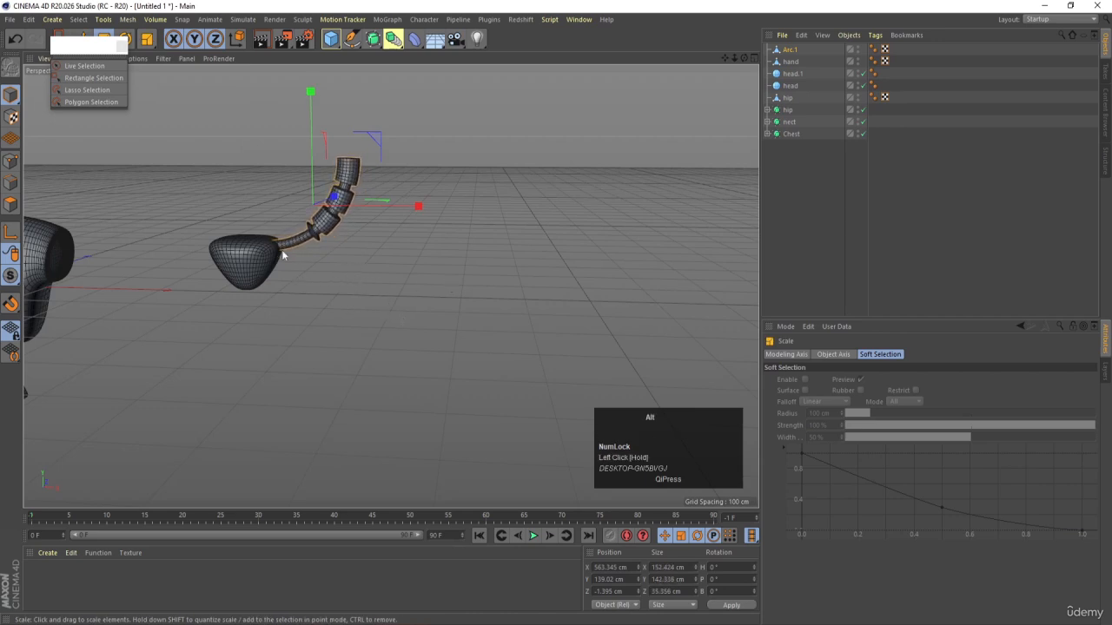
pyautogui.keyDown('alt'); pyautogui.moveTo(283, 254); pyautogui.dragTo(339, 440); pyautogui.keyUp('alt')
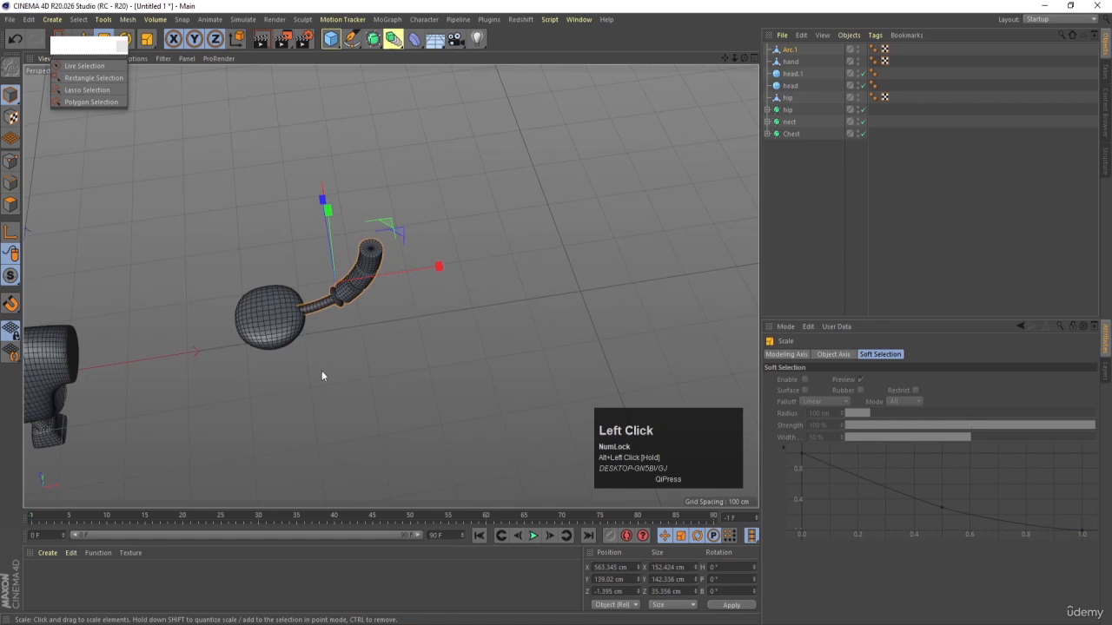
pyautogui.keyDown('alt'); pyautogui.moveTo(321, 376); pyautogui.dragTo(316, 292); pyautogui.keyUp('alt')
pyautogui.press('e')
pyautogui.moveTo(335, 192); pyautogui.dragTo(336, 192)
# Add a MoGraph Cloner and make the finger Arc.1 its child.
pyautogui.middleClick(539, 225)
pyautogui.middleClick(499, 222)
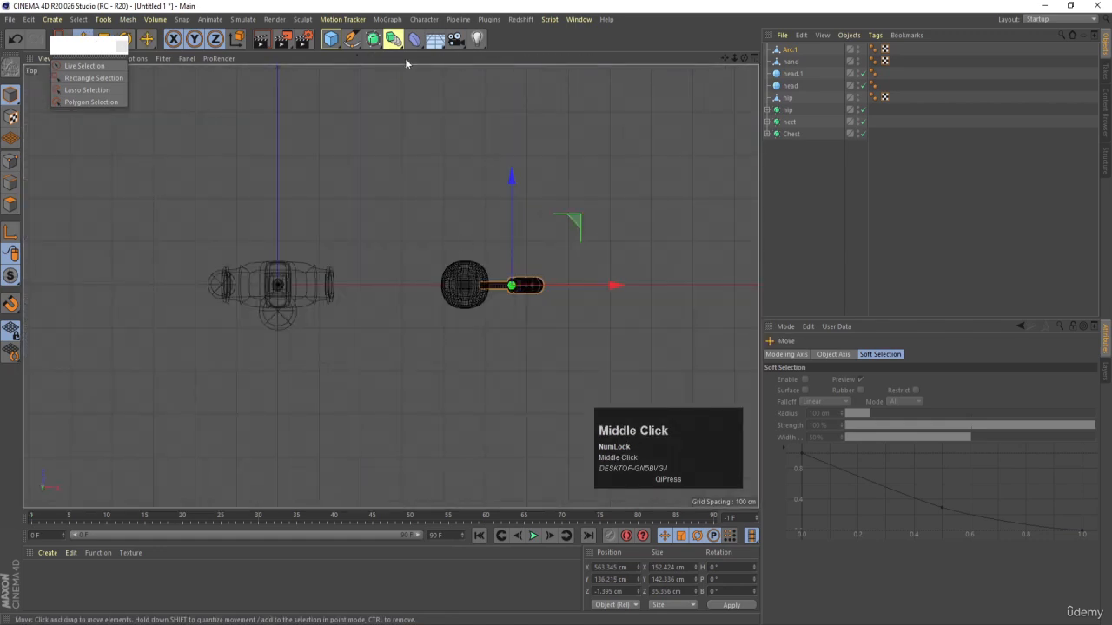
pyautogui.click(388, 19)
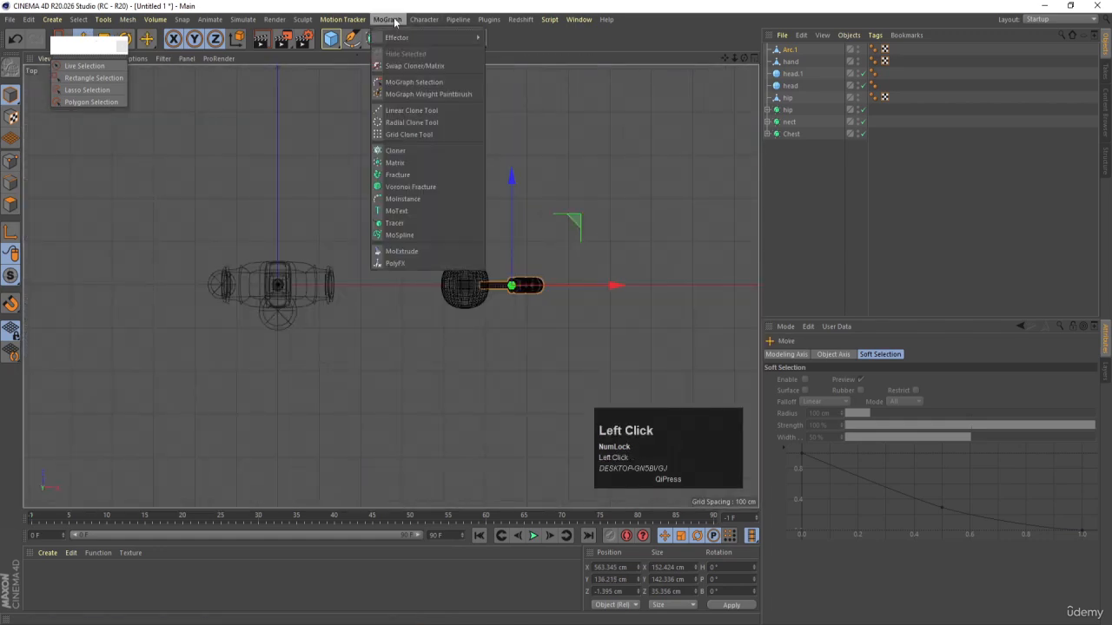
pyautogui.click(396, 151)
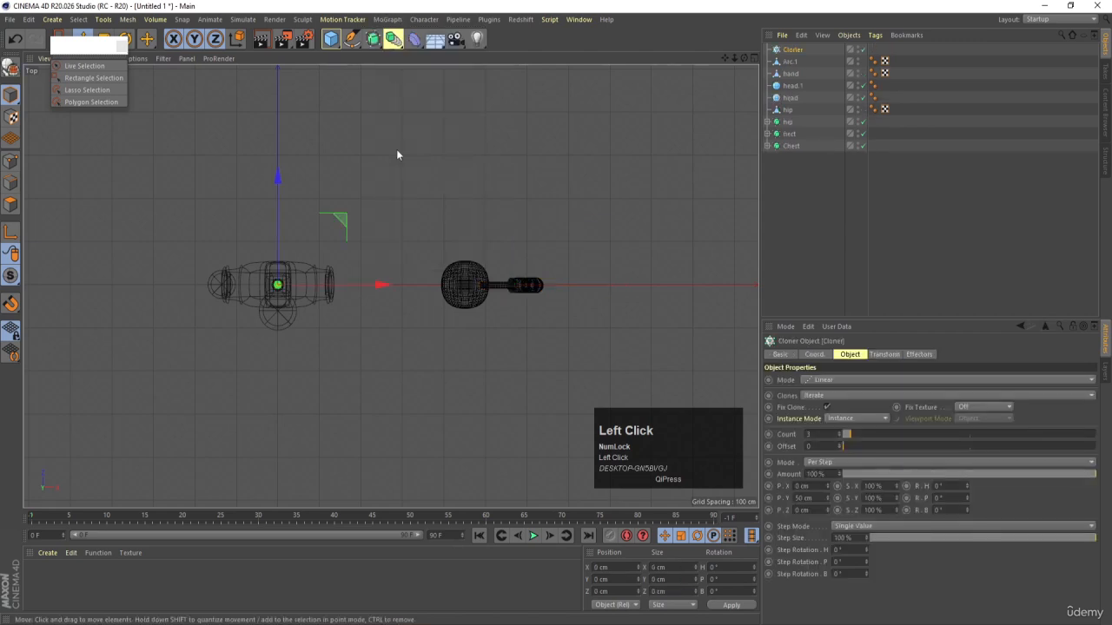
pyautogui.click(788, 63)
pyautogui.moveTo(787, 53); pyautogui.dragTo(787, 54)
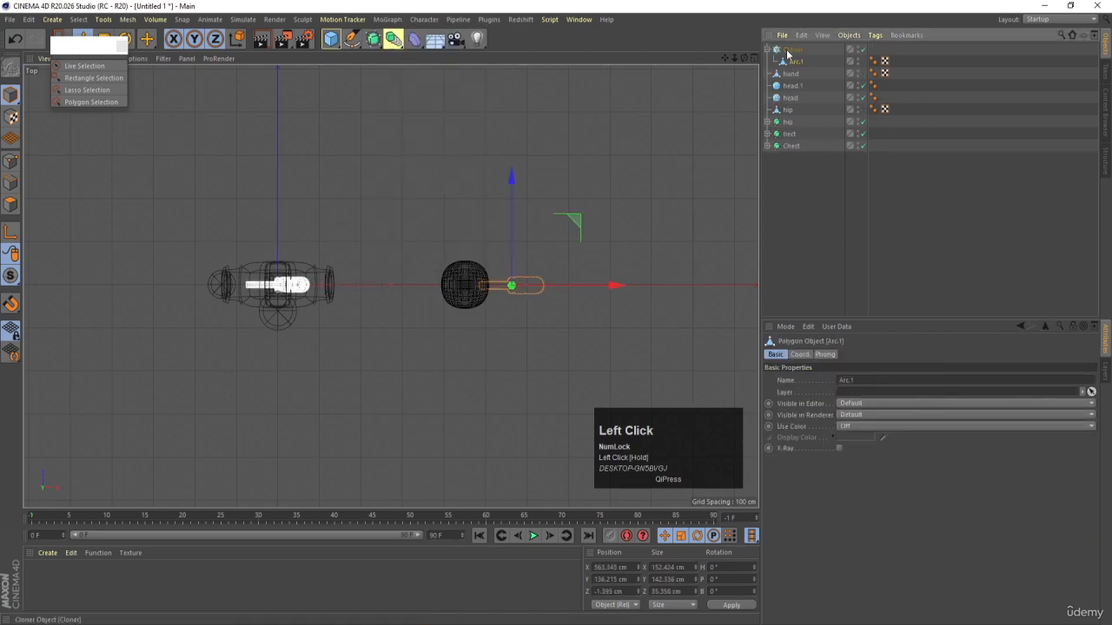
# Move the Cloner to the palm, at about X 480 cm.
pyautogui.click(788, 51)
pyautogui.moveTo(334, 231); pyautogui.dragTo(528, 224)
pyautogui.middleClick(309, 184)
pyautogui.middleClick(309, 178)
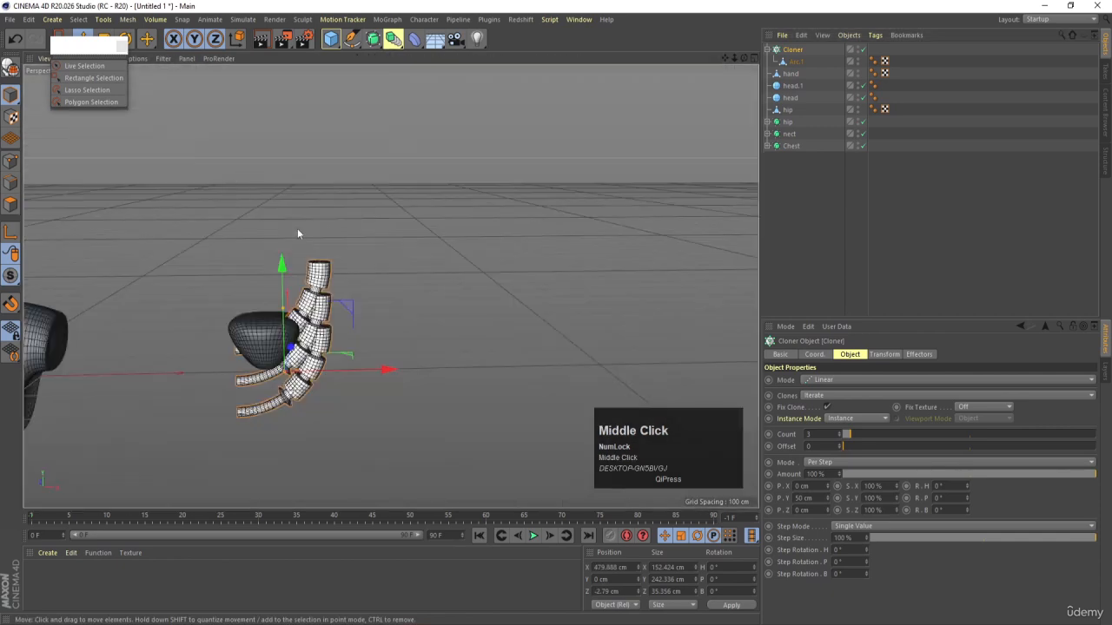
# Set the Cloner's mode to Radial and its plane to XZ so the fingers ring the palm.
pyautogui.click(822, 381)
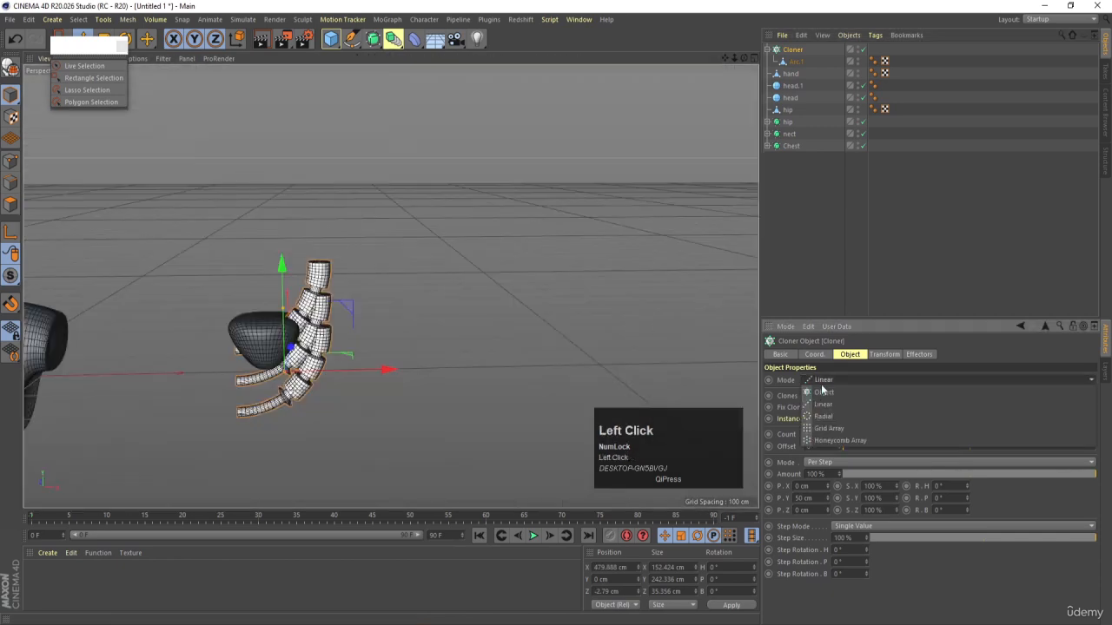
pyautogui.click(823, 416)
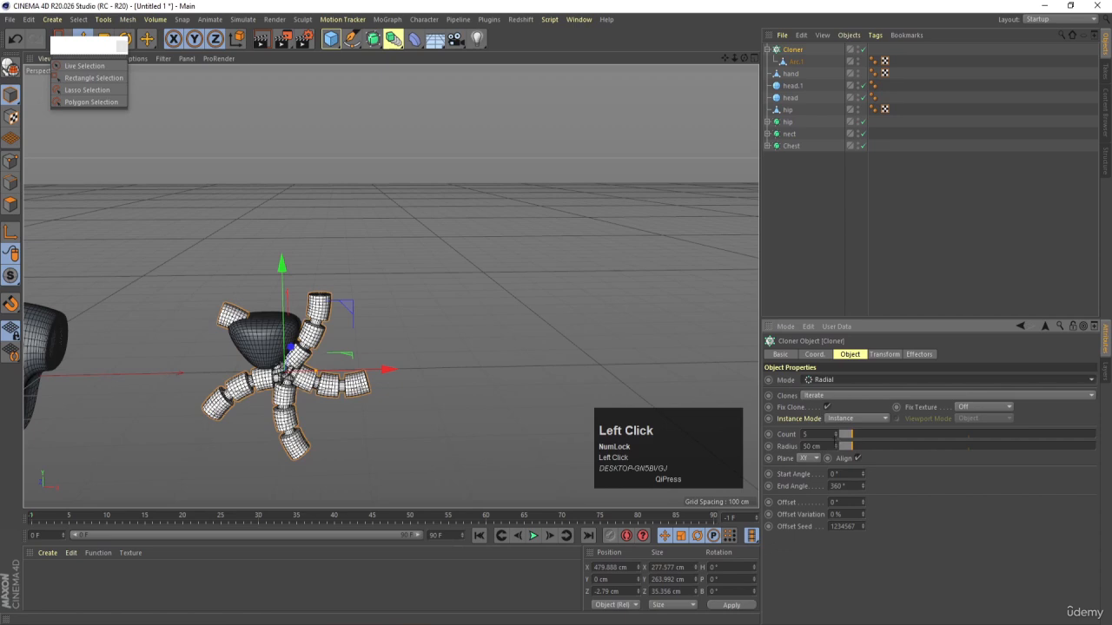
pyautogui.click(813, 459)
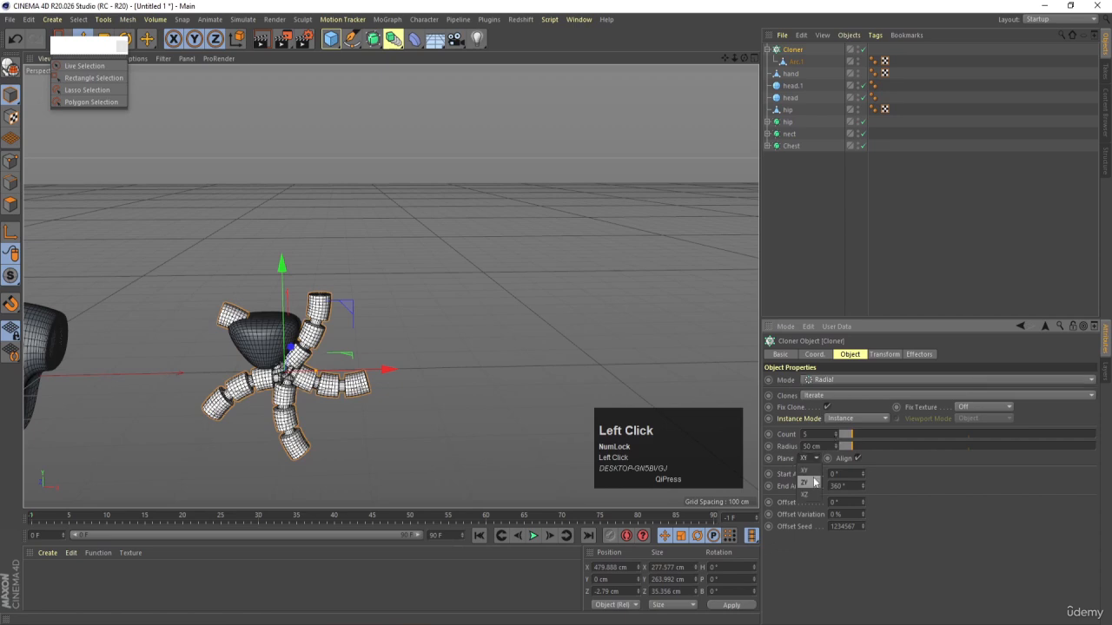
pyautogui.click(807, 482)
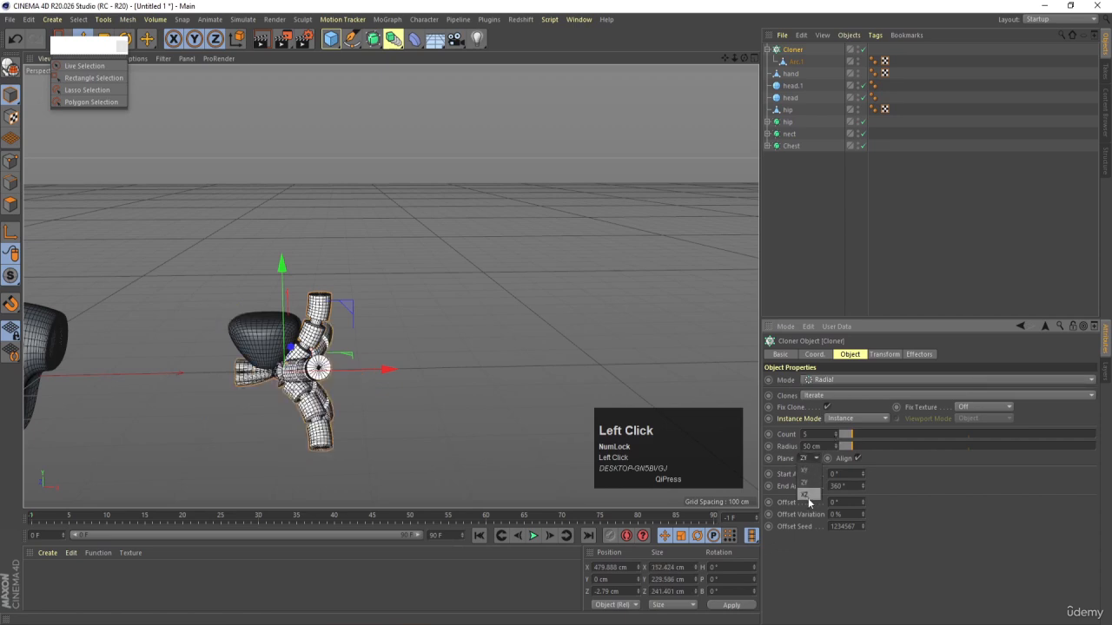
pyautogui.click(808, 494)
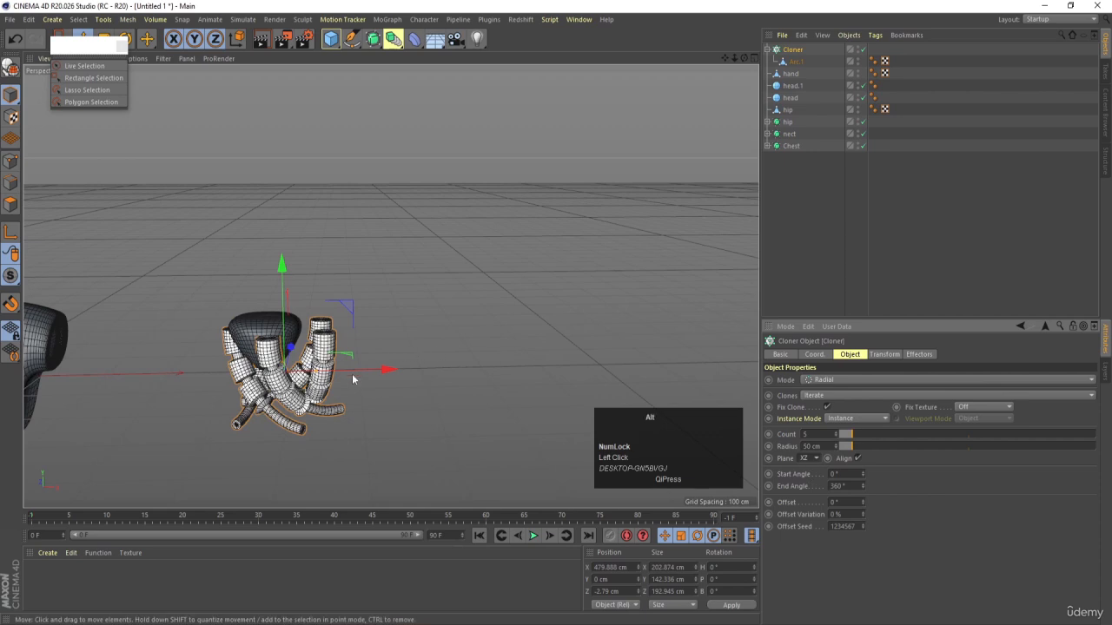
pyautogui.keyDown('alt'); pyautogui.moveTo(352, 374); pyautogui.dragTo(291, 426); pyautogui.keyUp('alt')
# Set the clones' heading rotation (R.H) to 90° in the Cloner's transform settings so the fingers point outward.
pyautogui.click(884, 355)
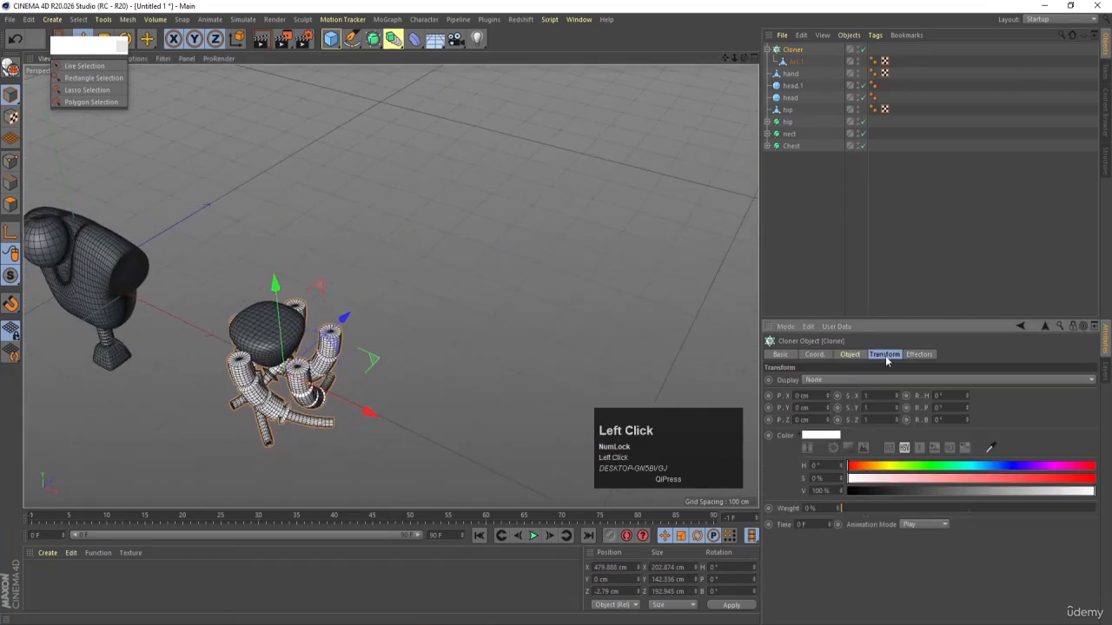
pyautogui.moveTo(967, 398); pyautogui.dragTo(982, 399)
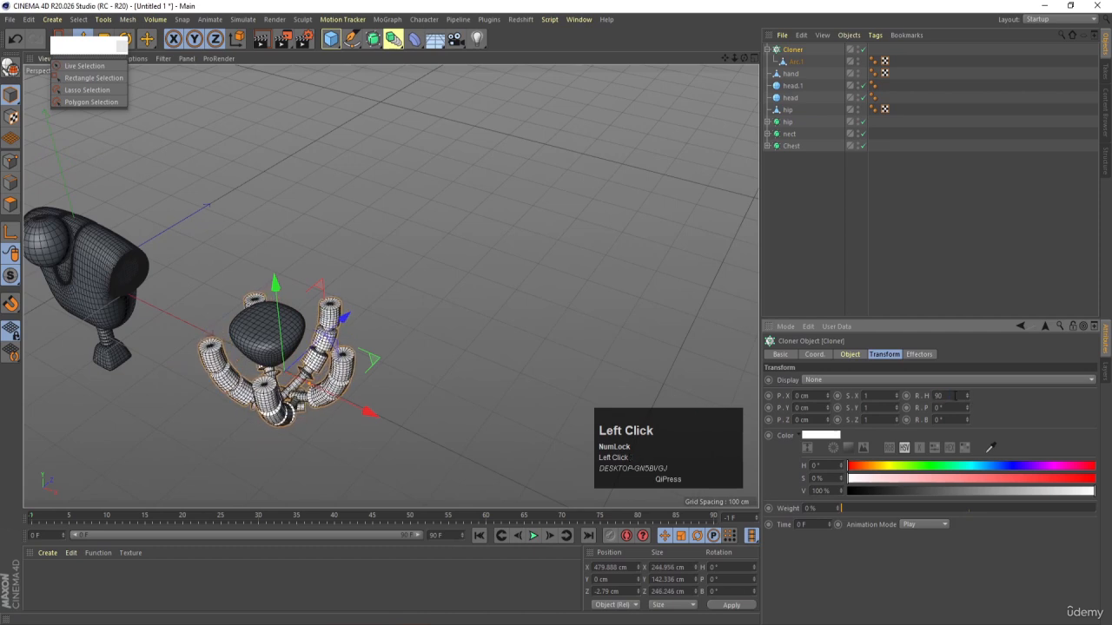
pyautogui.press('Return')
pyautogui.keyDown('alt'); pyautogui.moveTo(300, 429); pyautogui.dragTo(320, 398); pyautogui.keyUp('alt')
# Increase the Cloner's radius to about 93 cm and raise the ring of fingers onto the upper rim of the palm.
pyautogui.click(792, 50)
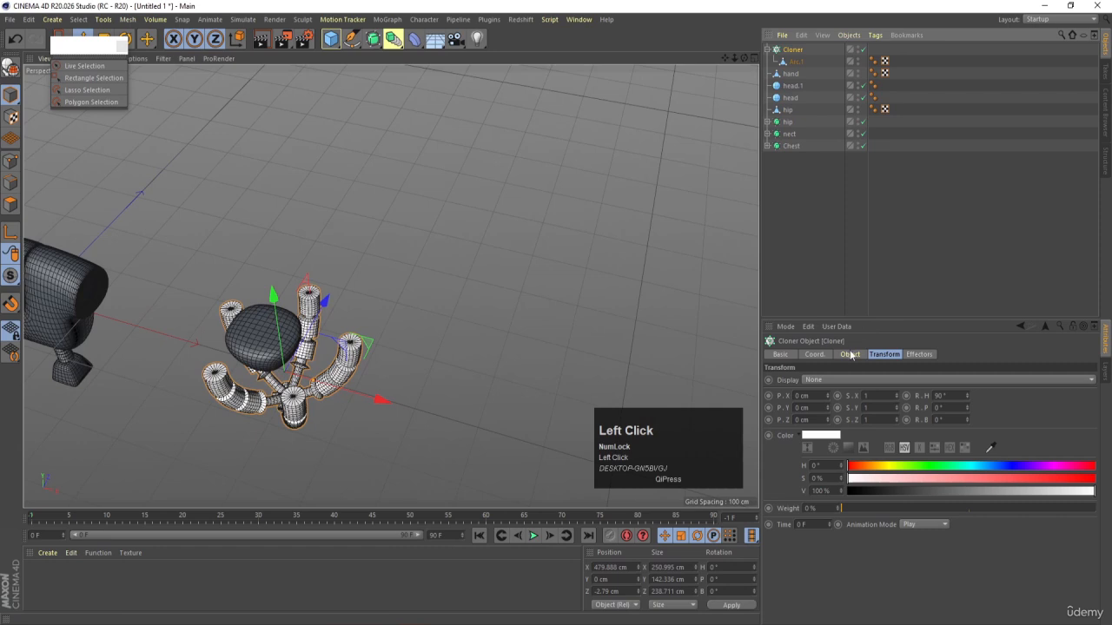
pyautogui.click(850, 354)
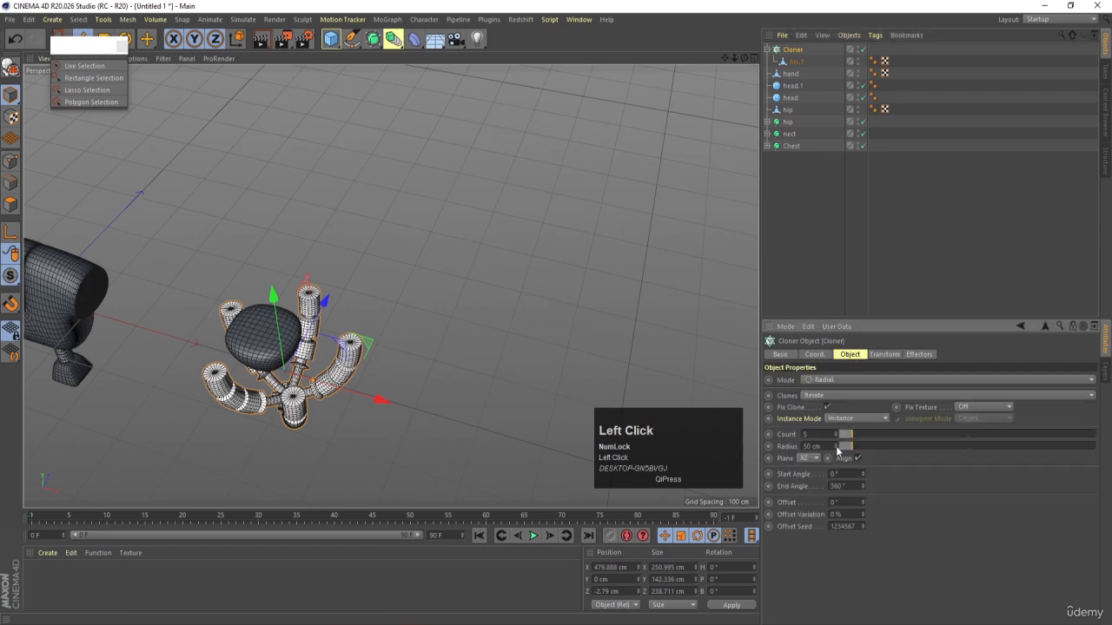
pyautogui.moveTo(838, 450); pyautogui.dragTo(859, 450)
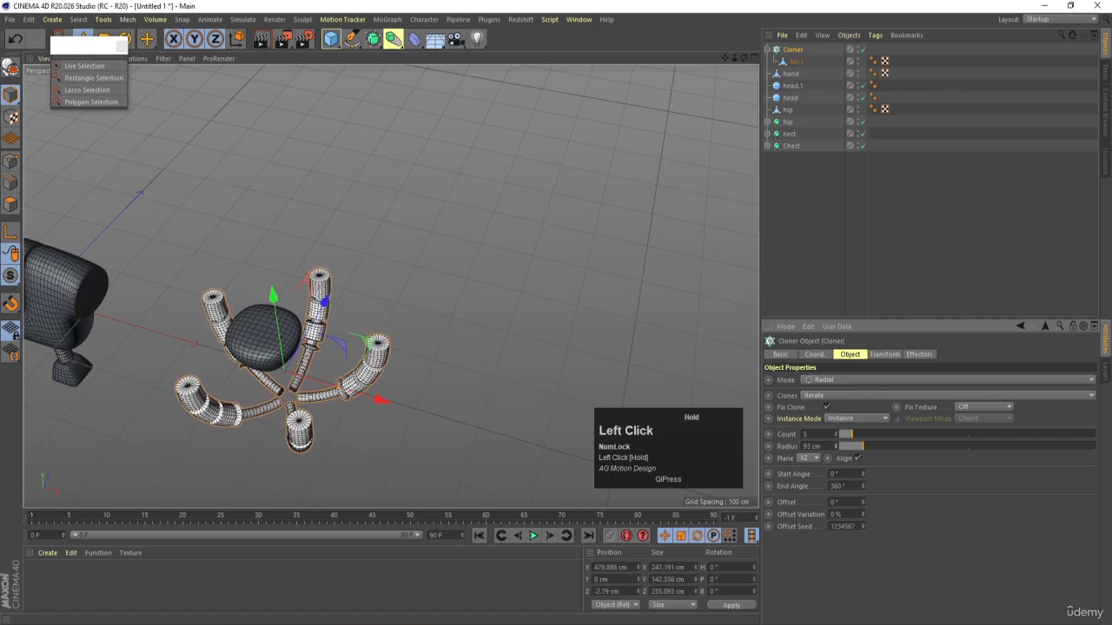
pyautogui.moveTo(272, 297); pyautogui.dragTo(387, 357)
pyautogui.click(865, 179)
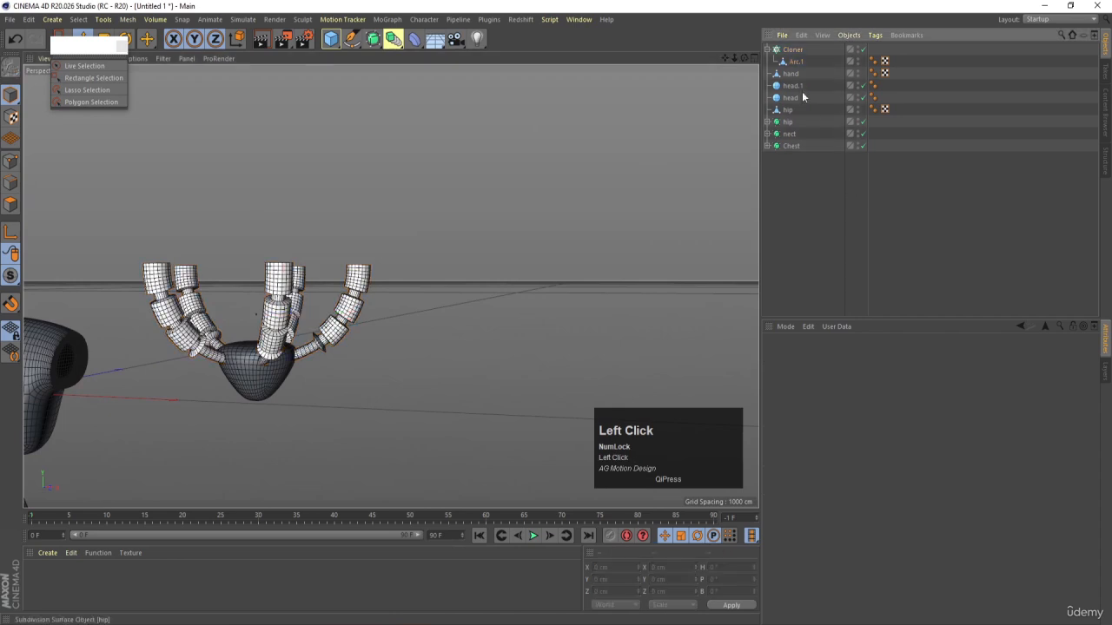
# Group the palm and the finger Cloner under a null and name it "hand".
pyautogui.click(784, 75)
pyautogui.keyDown('shift'); pyautogui.click(792, 50); pyautogui.keyUp('shift')
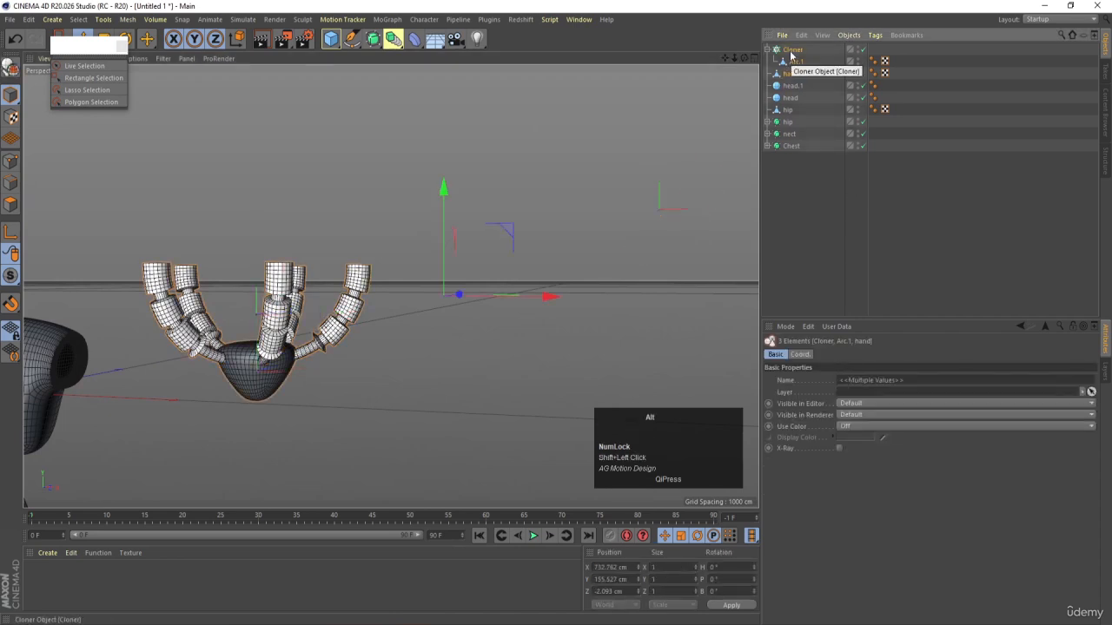
pyautogui.hotkey('alt', 'g')
pyautogui.keyDown('alt'); pyautogui.moveTo(382, 298); pyautogui.dragTo(739, 105); pyautogui.keyUp('alt')
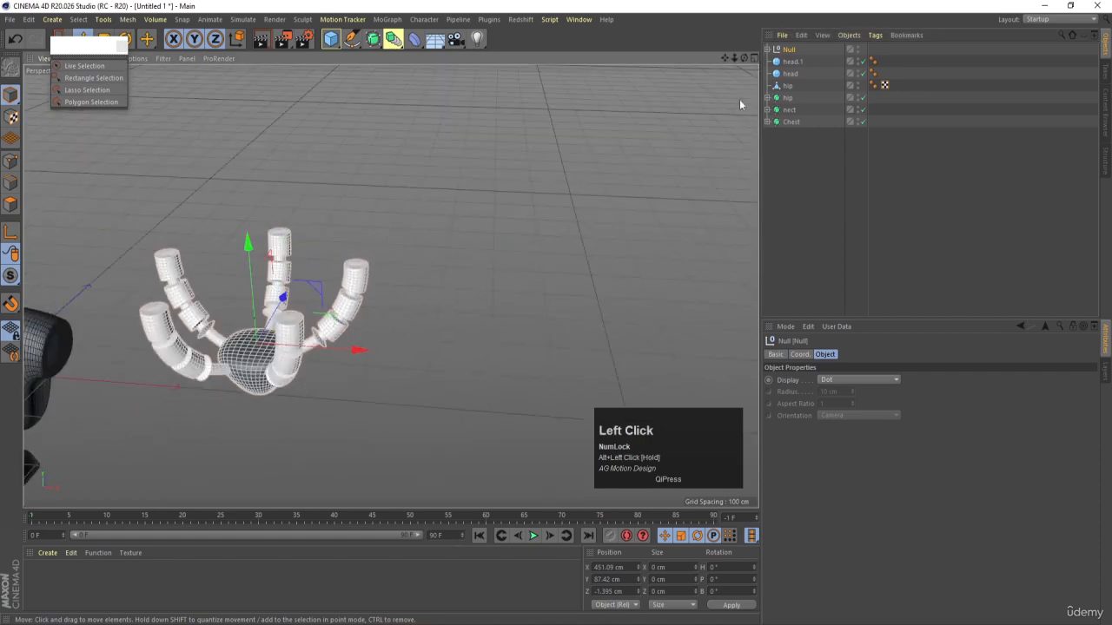
pyautogui.doubleClick(790, 50)
pyautogui.write('ha')
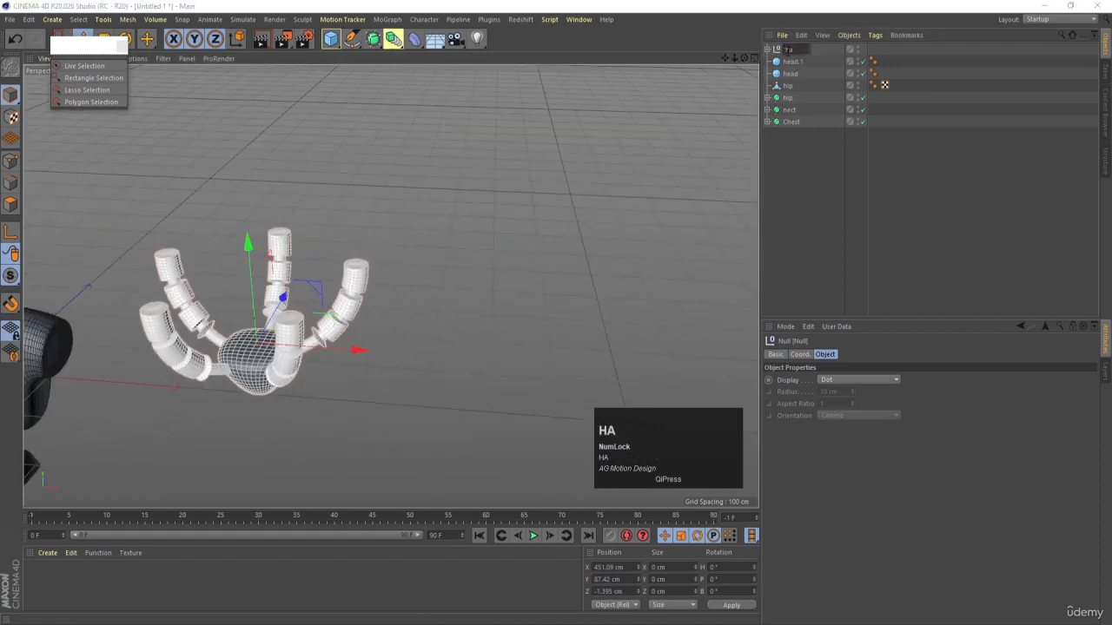
pyautogui.write('nd')
pyautogui.press('Return')
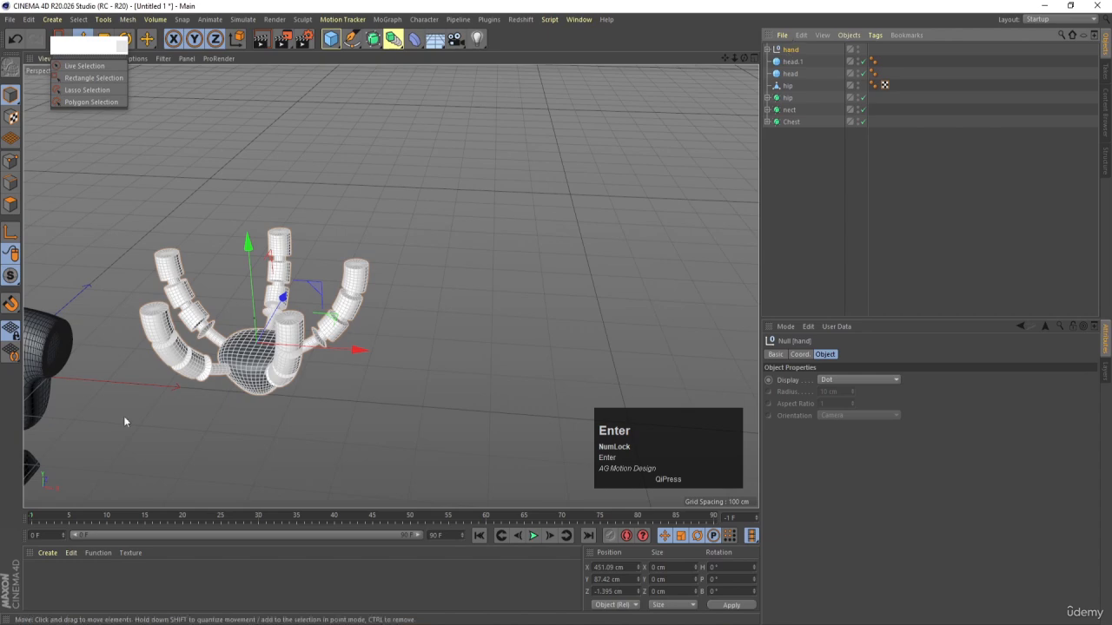
# Render the viewport to check the hand beside the robot's body.
pyautogui.scroll(-3, 127, 415)
pyautogui.keyDown('alt'); pyautogui.moveTo(179, 390); pyautogui.dragTo(240, 347); pyautogui.keyUp('alt')
pyautogui.keyDown('alt'); pyautogui.moveTo(239, 347); pyautogui.dragTo(414, 314, button='middle'); pyautogui.keyUp('alt')
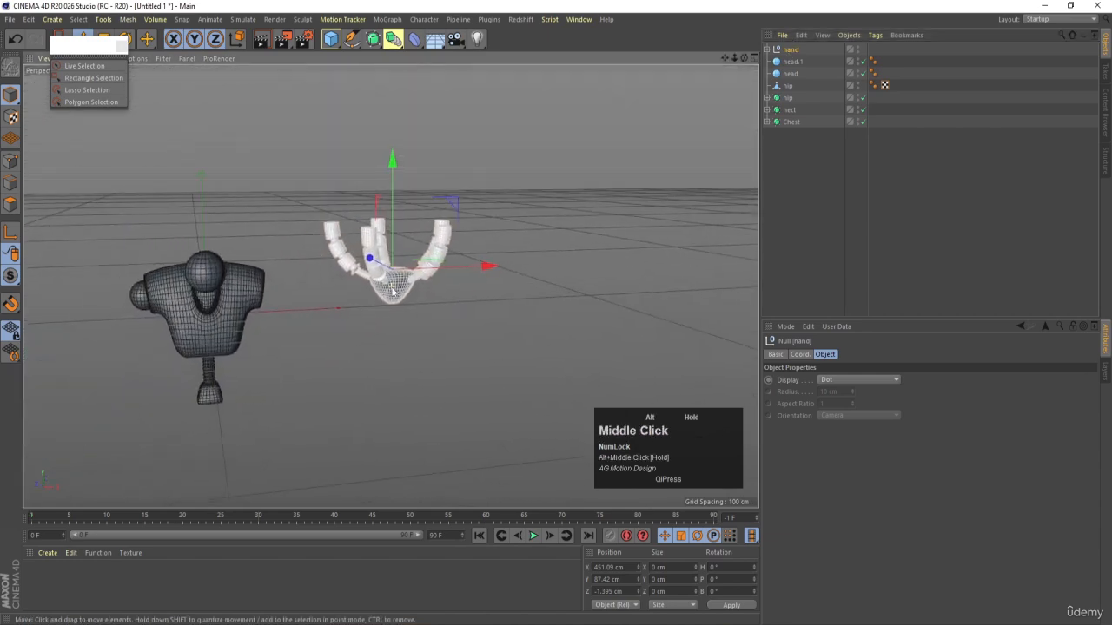
pyautogui.hotkey('ctrl', 'r')
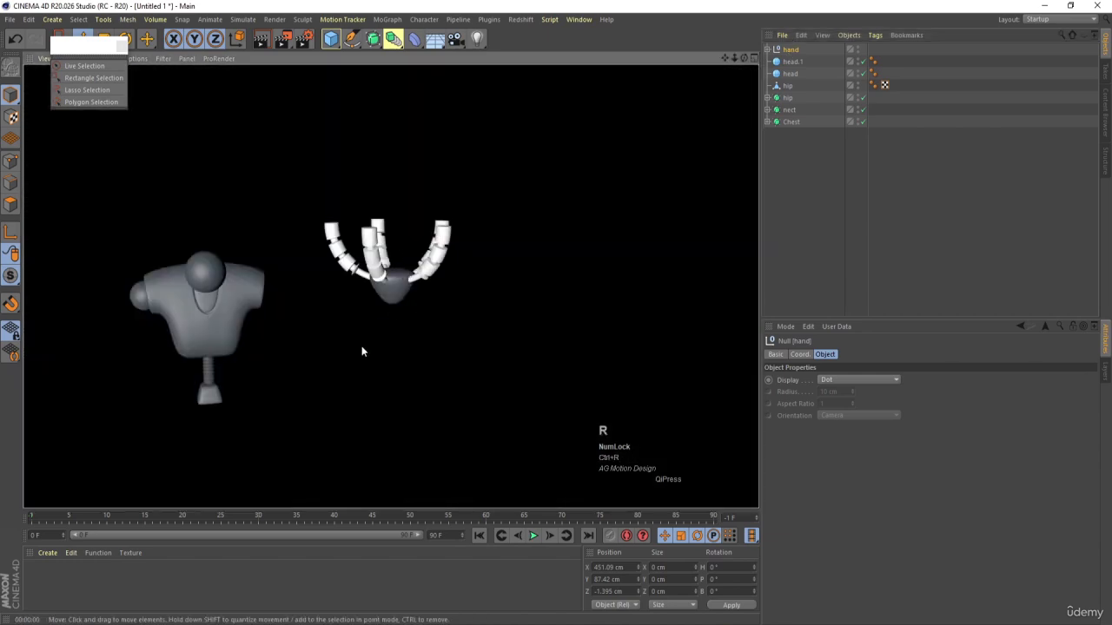
# Add a Cylinder primitive at the robot's torso.
pyautogui.keyDown('alt'); pyautogui.moveTo(362, 348); pyautogui.dragTo(297, 347); pyautogui.keyUp('alt')
pyautogui.keyDown('alt'); pyautogui.moveTo(297, 347); pyautogui.dragTo(538, 336, button='middle'); pyautogui.keyUp('alt')
pyautogui.scroll(3, 472, 298)
pyautogui.scroll(2, 473, 298)
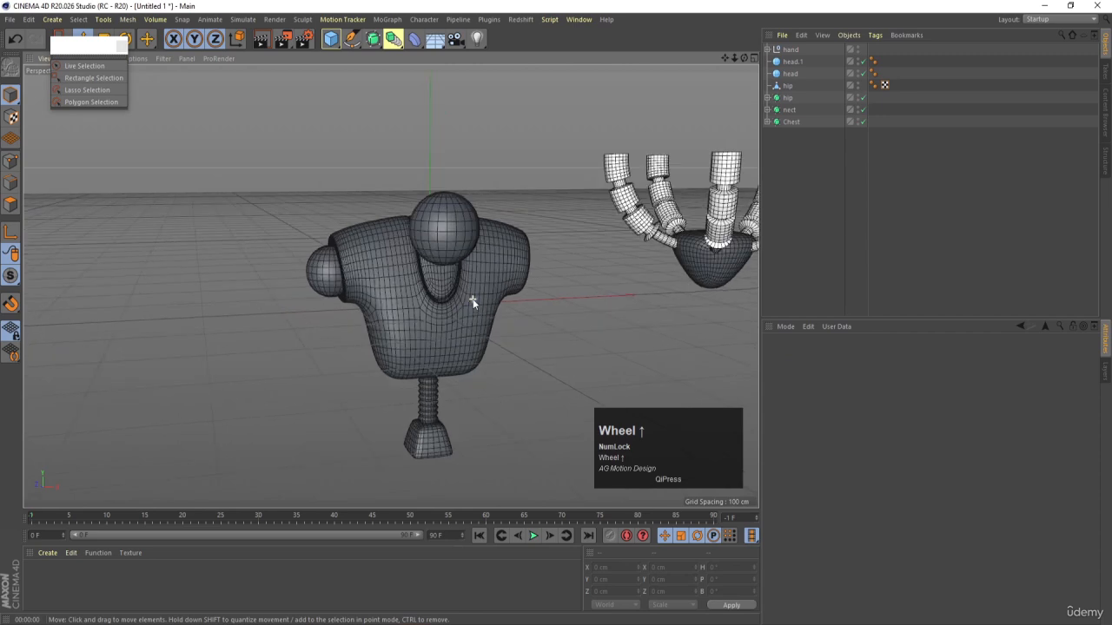
pyautogui.keyDown('alt'); pyautogui.moveTo(473, 299); pyautogui.dragTo(220, 211, button='middle'); pyautogui.keyUp('alt')
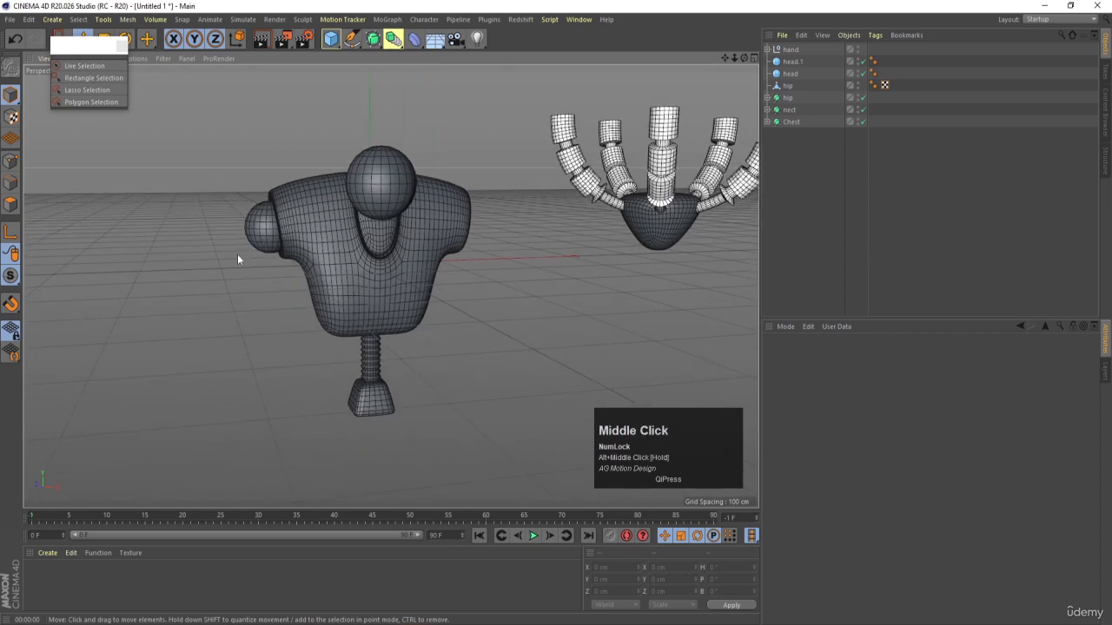
pyautogui.click(331, 38)
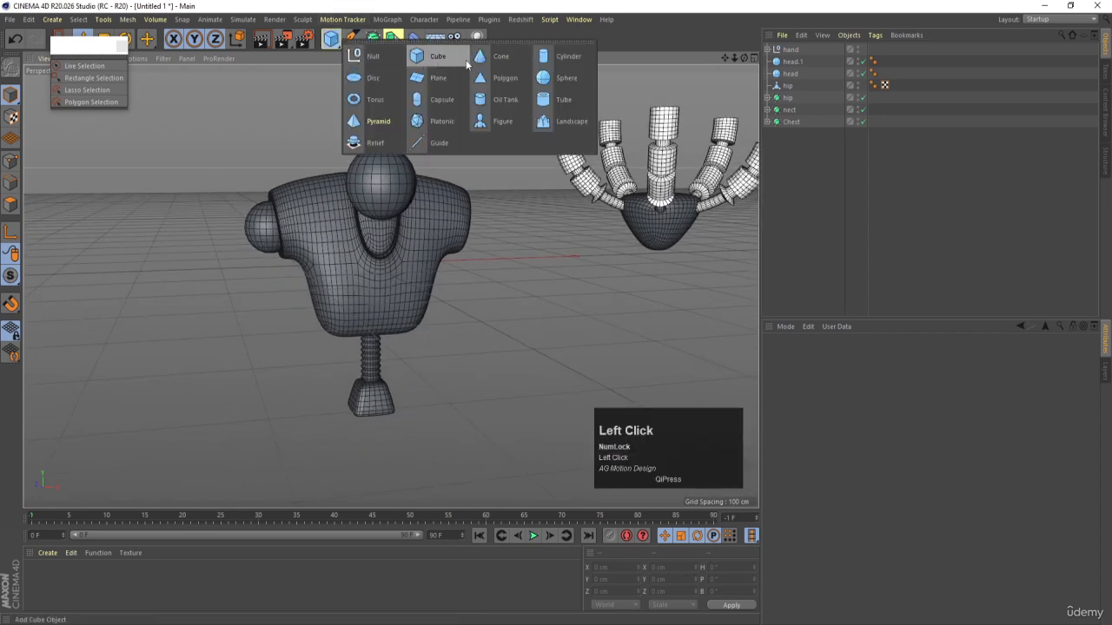
pyautogui.click(538, 58)
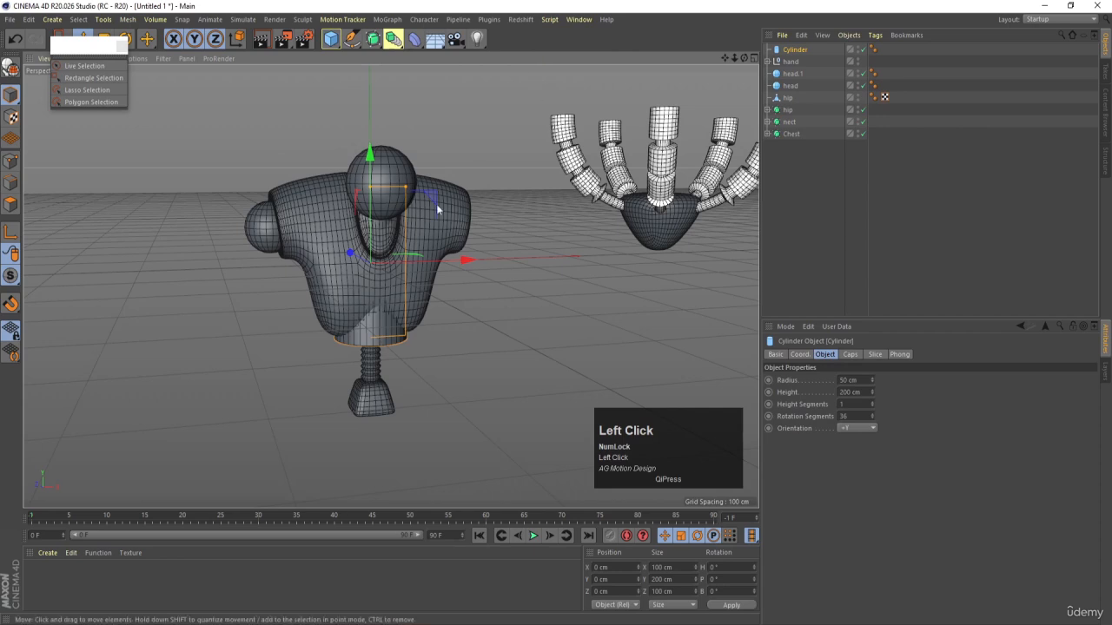
# Make the cylinder a slim arm with about 10 cm radius, 137 cm height and 20 rotation segments, and place it under the shoulder sphere.
pyautogui.moveTo(394, 189); pyautogui.dragTo(203, 215)
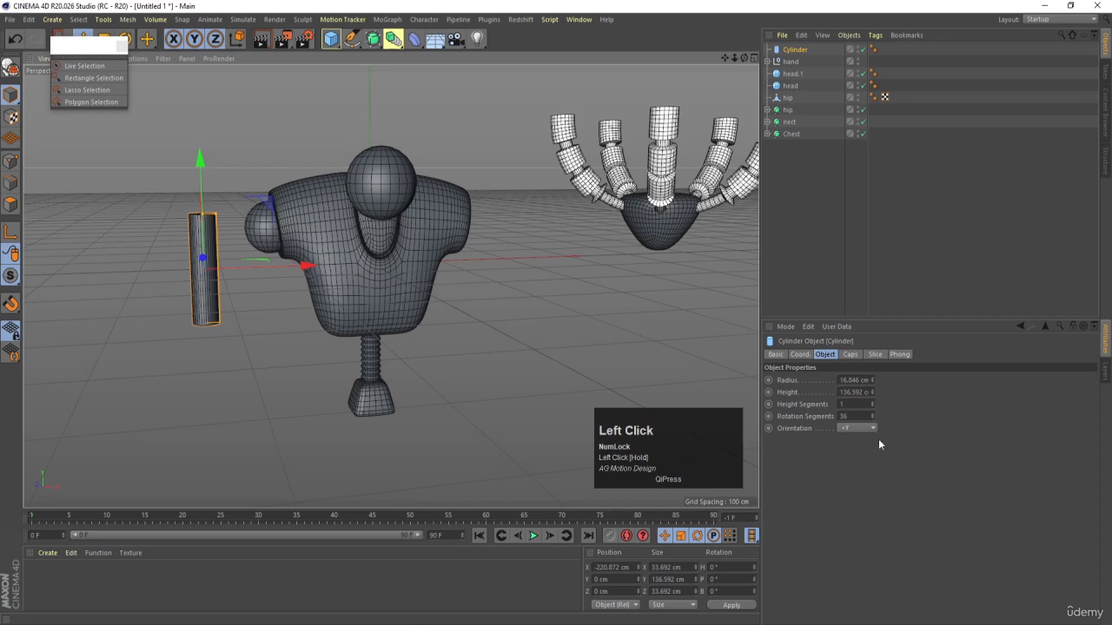
pyautogui.click(856, 416)
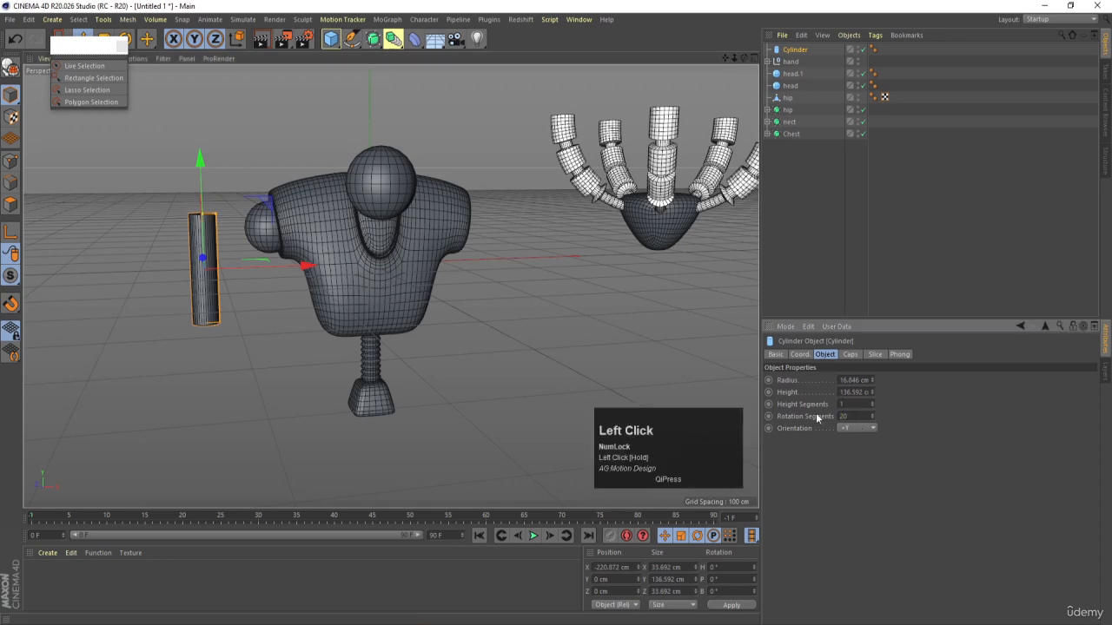
pyautogui.press('Return')
pyautogui.moveTo(218, 216); pyautogui.dragTo(211, 225)
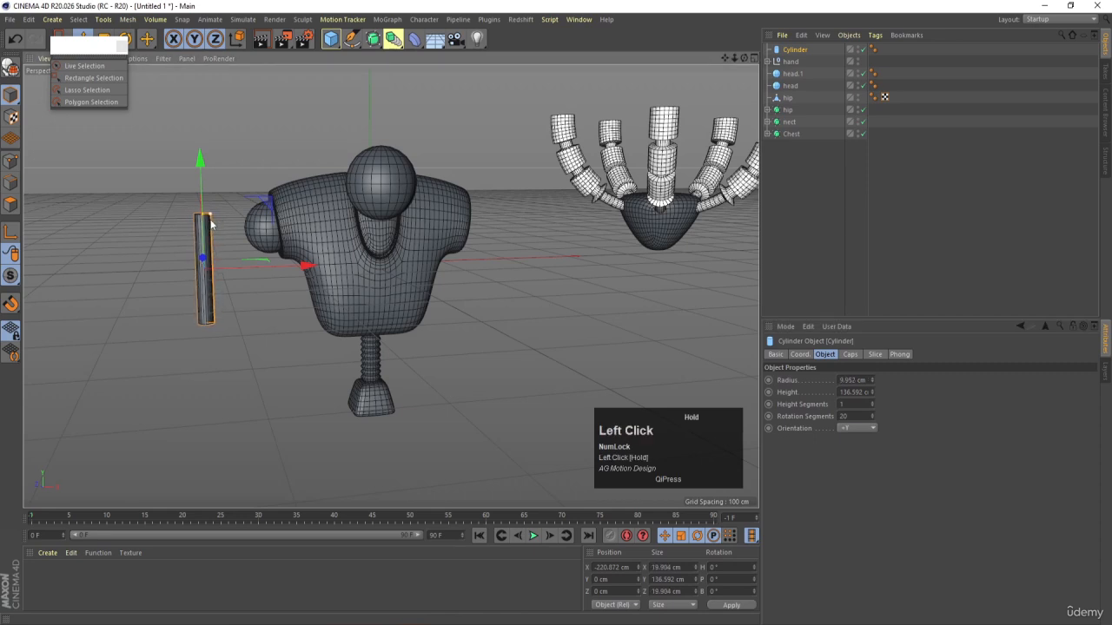
pyautogui.moveTo(306, 265); pyautogui.dragTo(357, 267)
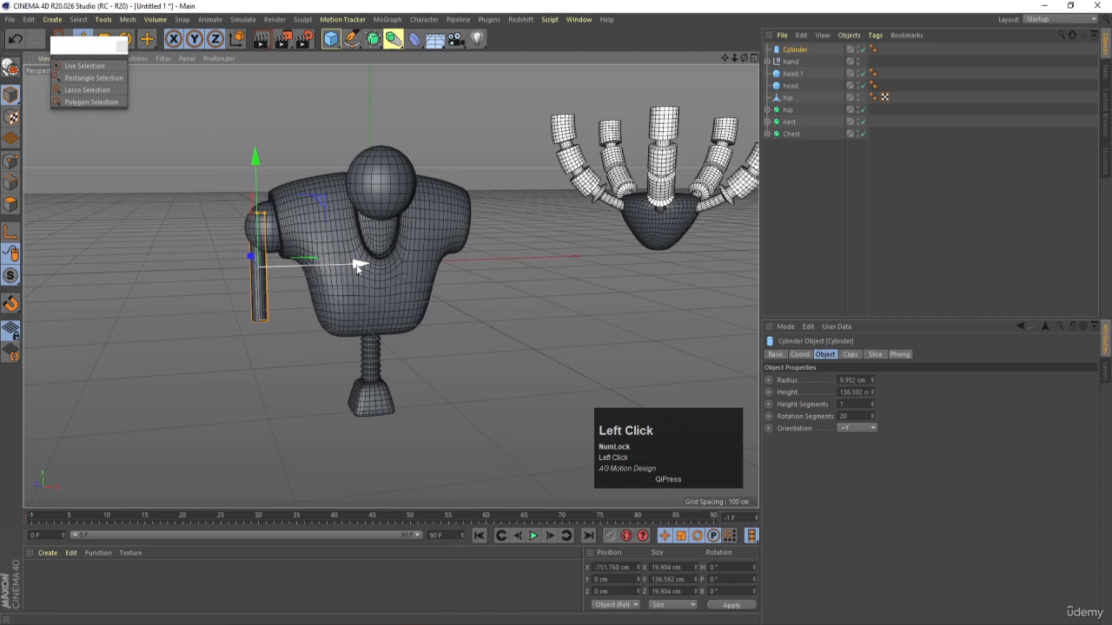
# Shift the shoulder sphere sideways in the front view so it is centred over the arm cylinder.
pyautogui.click(258, 228)
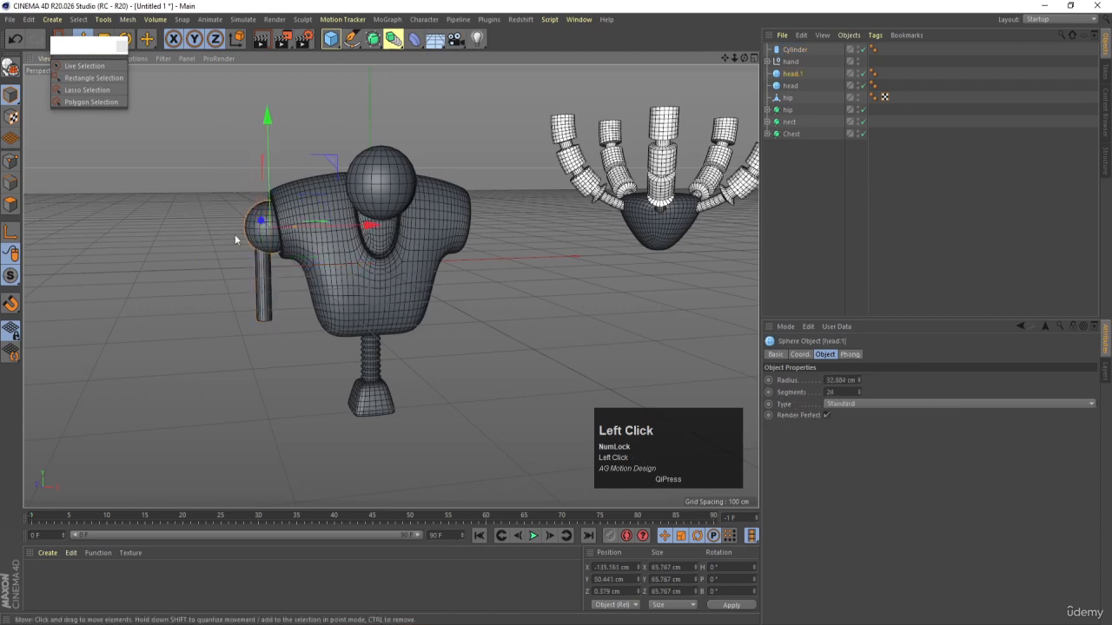
pyautogui.keyDown('alt'); pyautogui.moveTo(235, 240); pyautogui.dragTo(343, 217); pyautogui.keyUp('alt')
pyautogui.middleClick(275, 292)
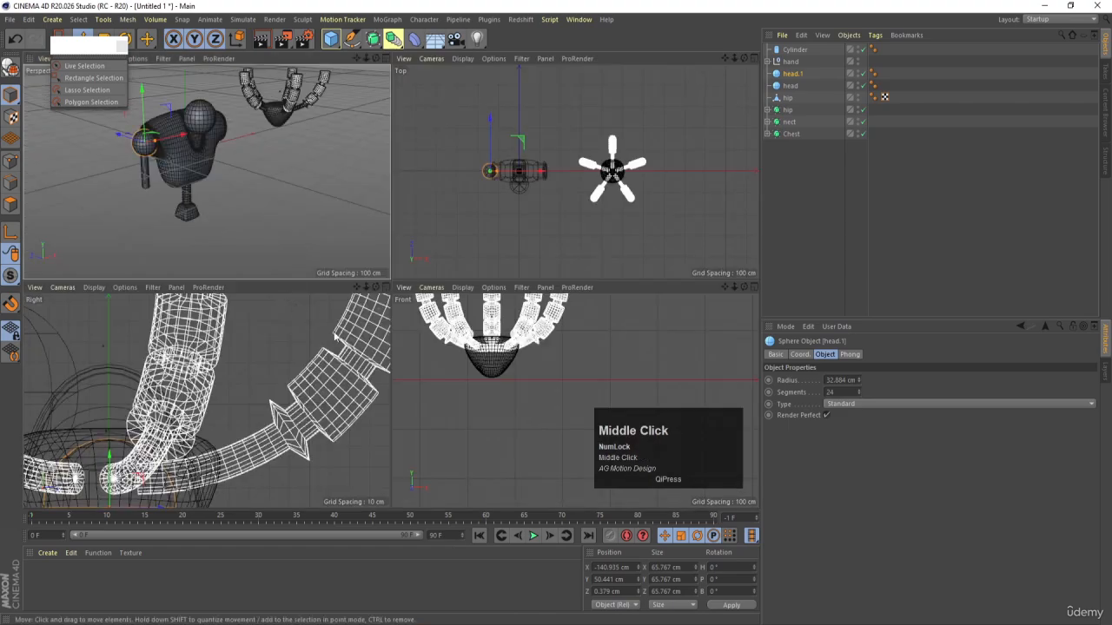
pyautogui.middleClick(241, 368)
pyautogui.scroll(-5, 217, 313)
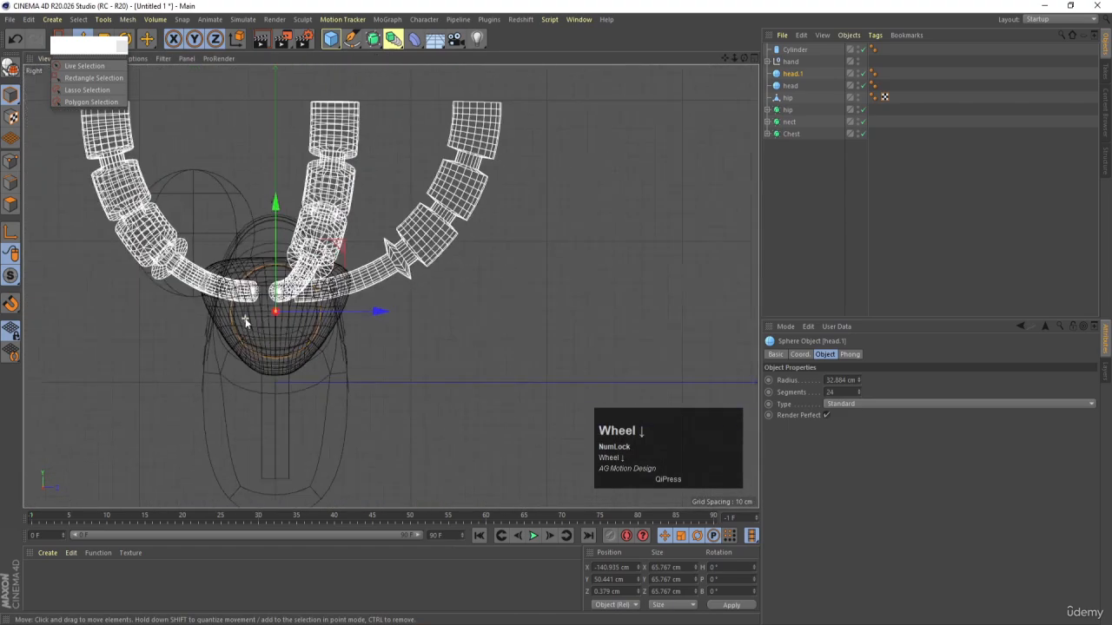
pyautogui.middleClick(277, 329)
pyautogui.middleClick(113, 377)
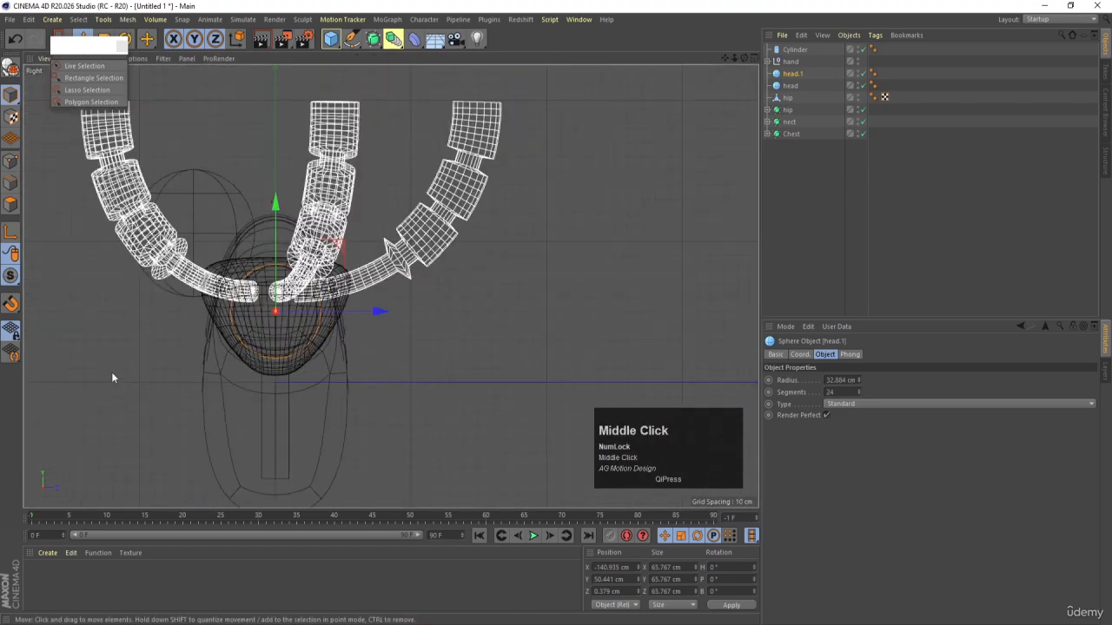
pyautogui.scroll(5, 121, 370)
pyautogui.scroll(-3, 156, 367)
pyautogui.middleClick(186, 365)
pyautogui.middleClick(460, 349)
pyautogui.scroll(4, 454, 345)
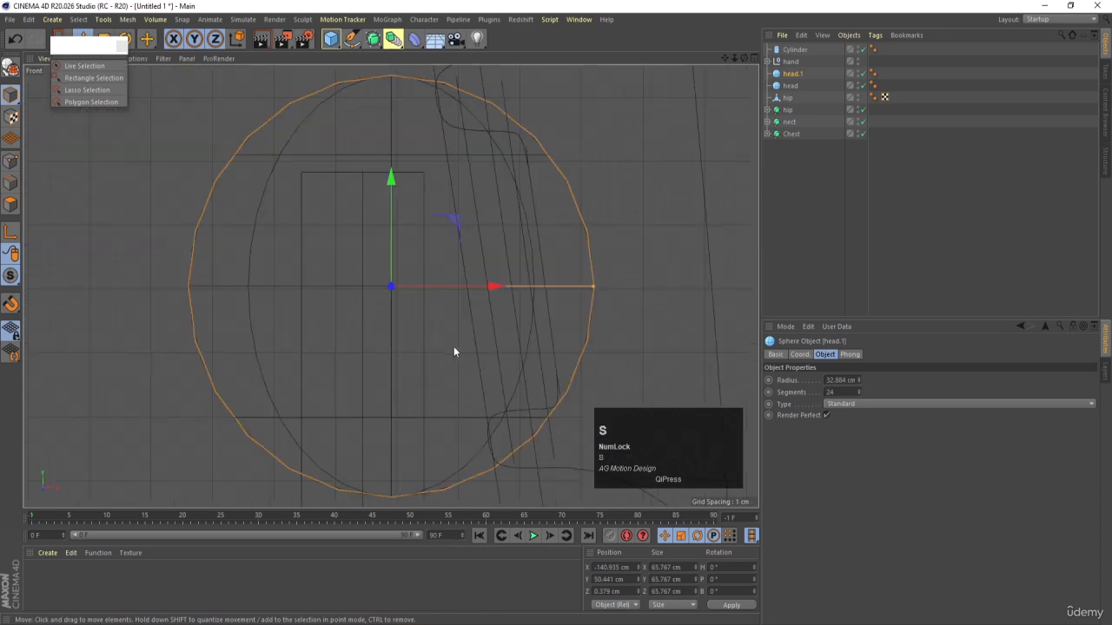
pyautogui.scroll(-4, 453, 347)
pyautogui.moveTo(531, 331); pyautogui.dragTo(542, 333)
pyautogui.moveTo(532, 337); pyautogui.dragTo(529, 335)
pyautogui.moveTo(428, 252); pyautogui.dragTo(428, 255)
# Lower the arm cylinder to about -16 cm in Y so its upper end sits inside the shoulder sphere.
pyautogui.click(448, 459)
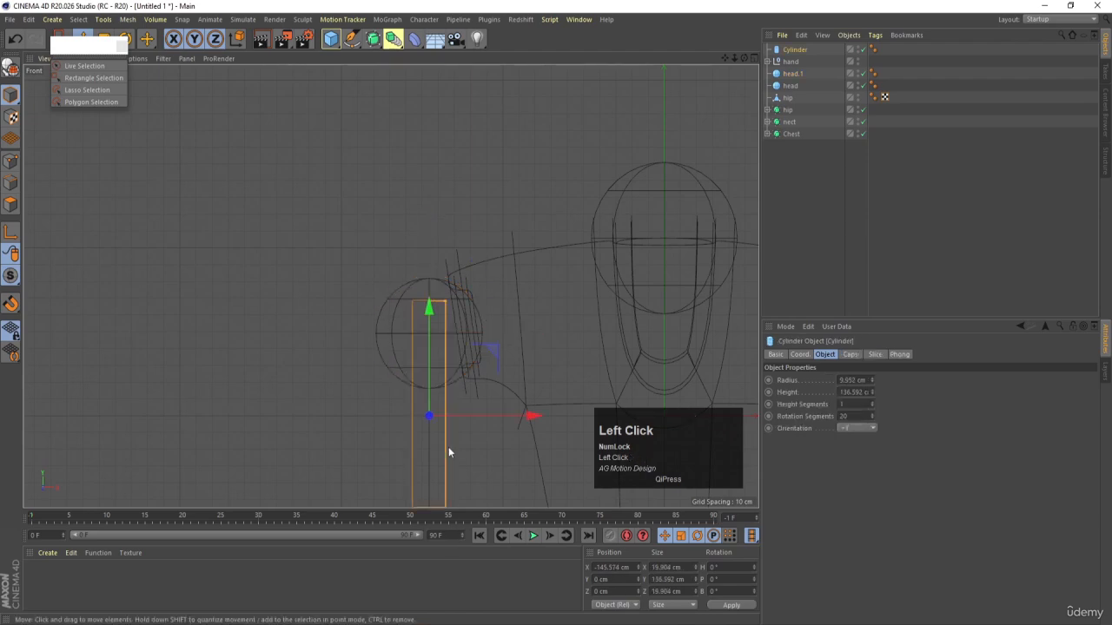
pyautogui.moveTo(428, 317); pyautogui.dragTo(429, 346)
pyautogui.middleClick(411, 397)
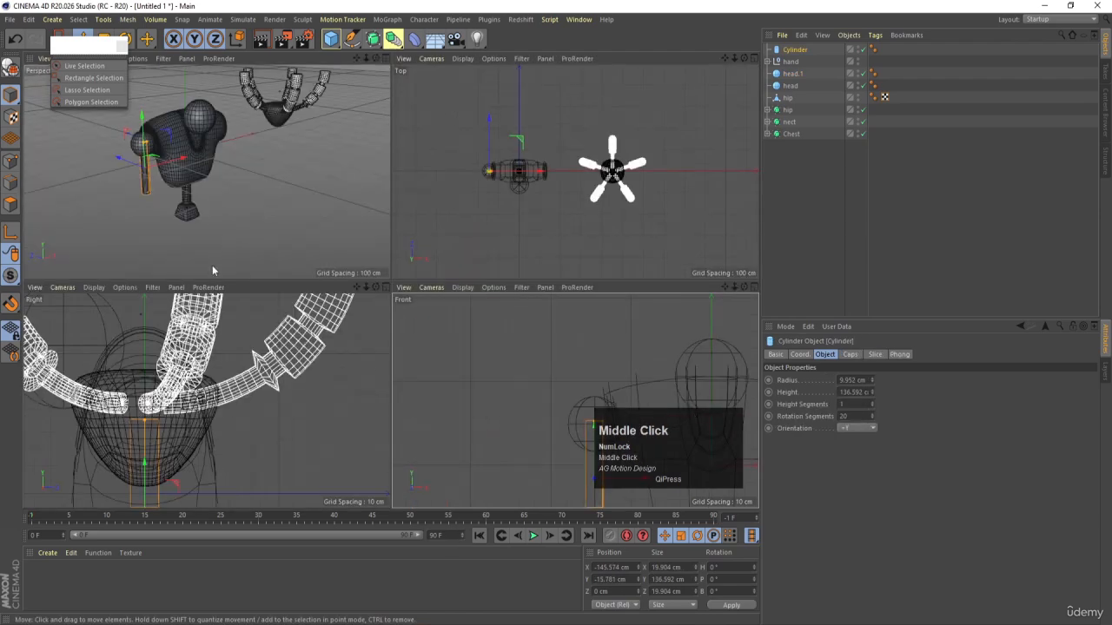
pyautogui.middleClick(211, 261)
pyautogui.keyDown('alt'); pyautogui.moveTo(212, 256); pyautogui.dragTo(243, 321); pyautogui.keyUp('alt')
# Move the "hand" group over to the arm and rotate it 180° in bank so the fingers point downward.
pyautogui.click(795, 62)
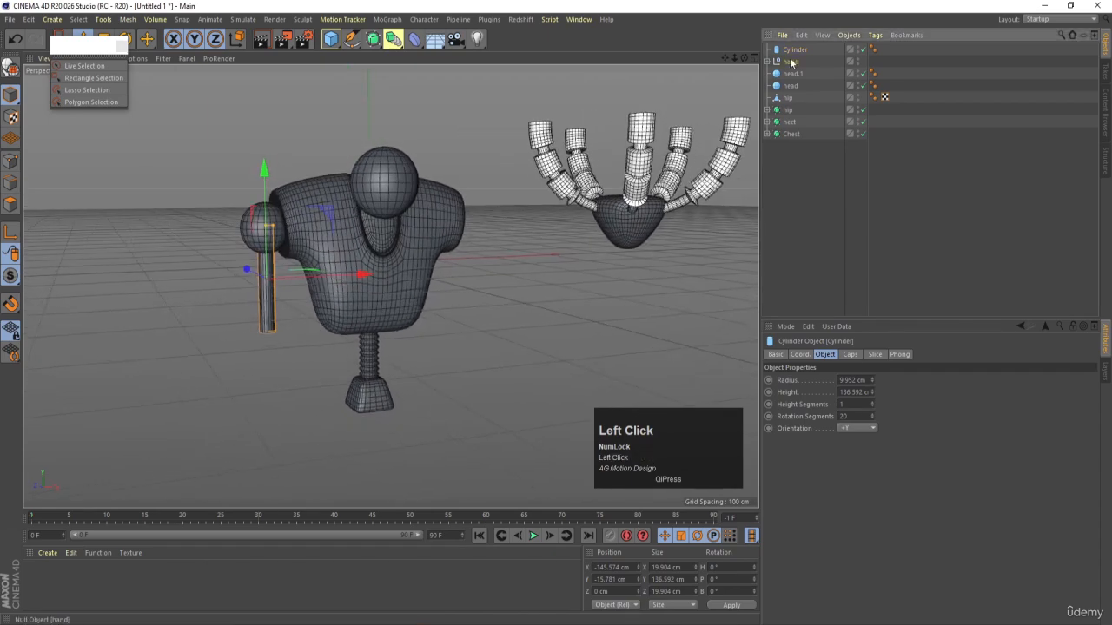
pyautogui.moveTo(678, 213); pyautogui.dragTo(382, 272)
pyautogui.press('r')
pyautogui.middleClick(382, 273)
pyautogui.middleClick(487, 419)
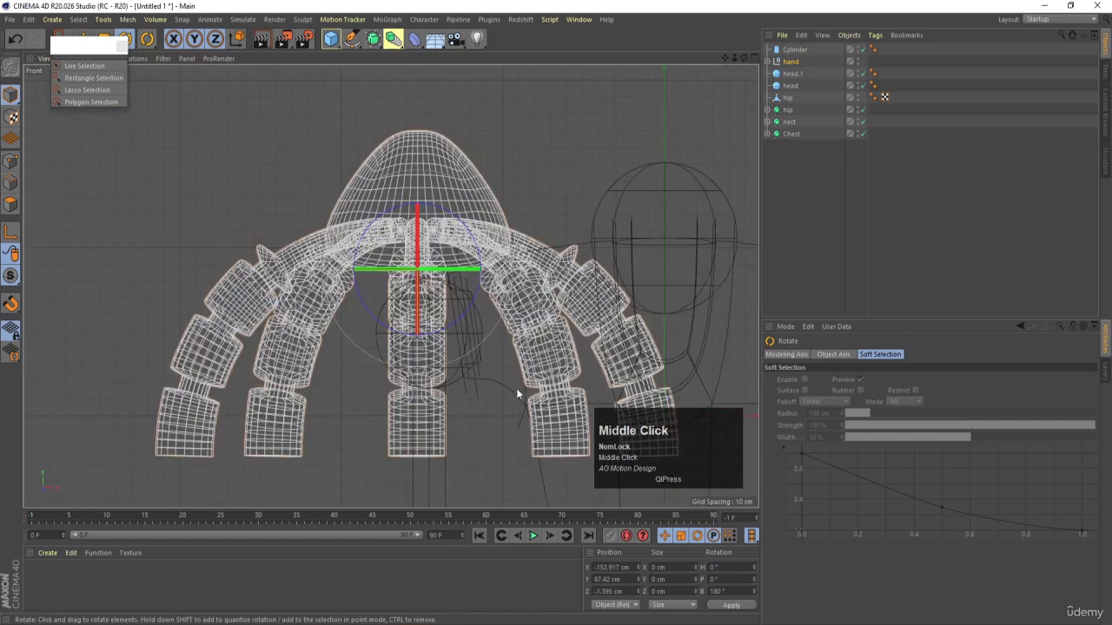
# Lower the hand beneath the arm cylinder to about -155 cm in Y and scale it down to suit the arm.
pyautogui.scroll(-3, 516, 389)
pyautogui.press('e')
pyautogui.keyDown('alt'); pyautogui.moveTo(504, 347); pyautogui.dragTo(365, 279, button='middle'); pyautogui.keyUp('alt')
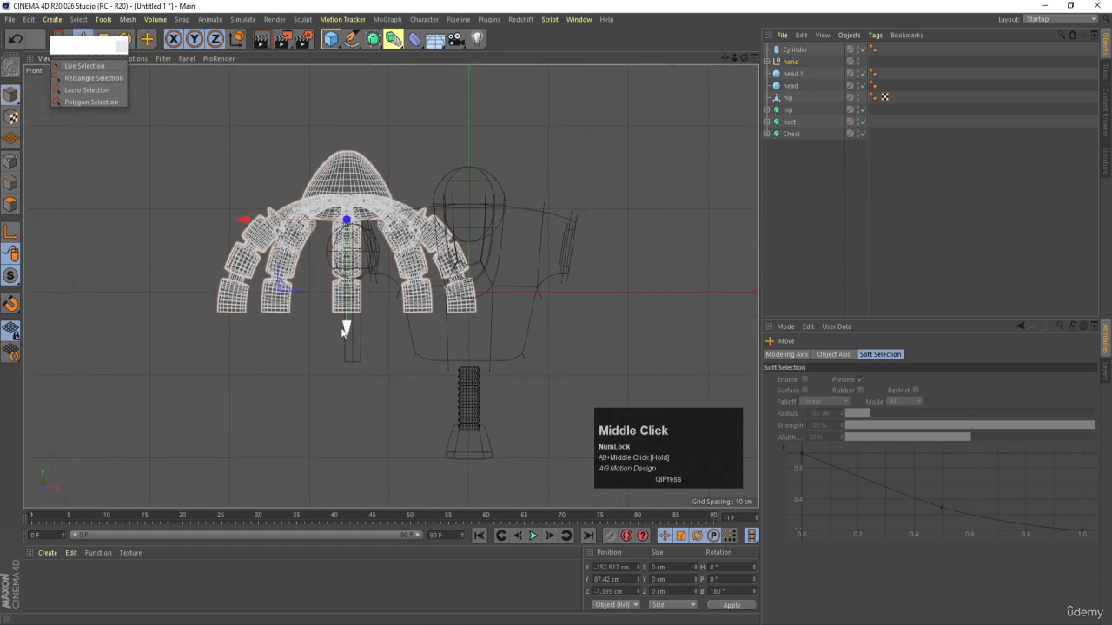
pyautogui.moveTo(292, 296); pyautogui.dragTo(292, 494)
pyautogui.press('t')
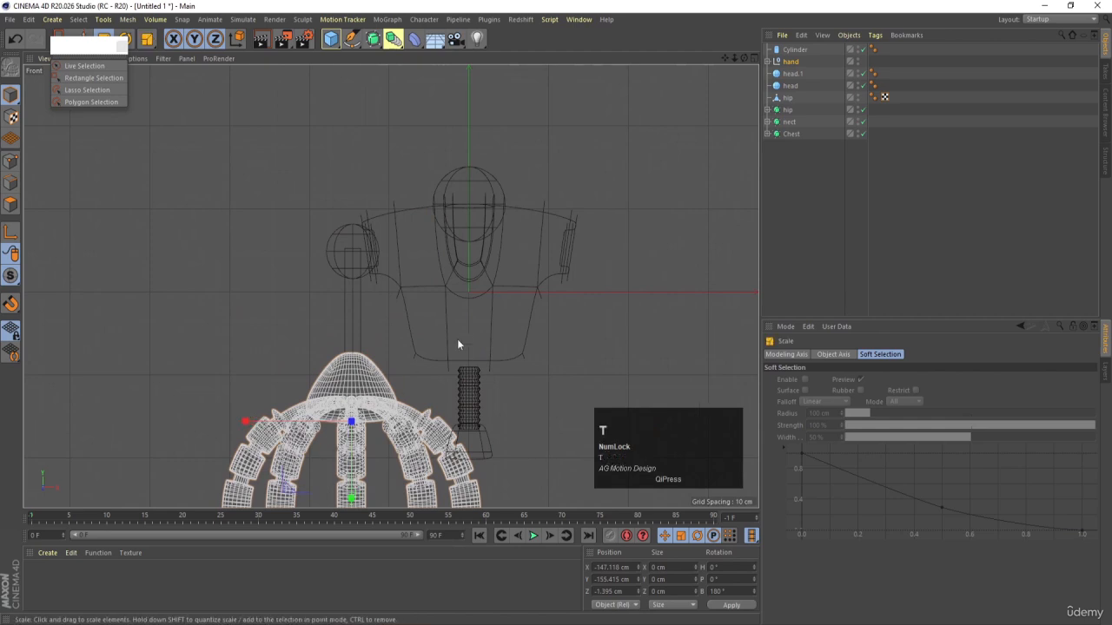
pyautogui.moveTo(591, 277); pyautogui.dragTo(241, 321)
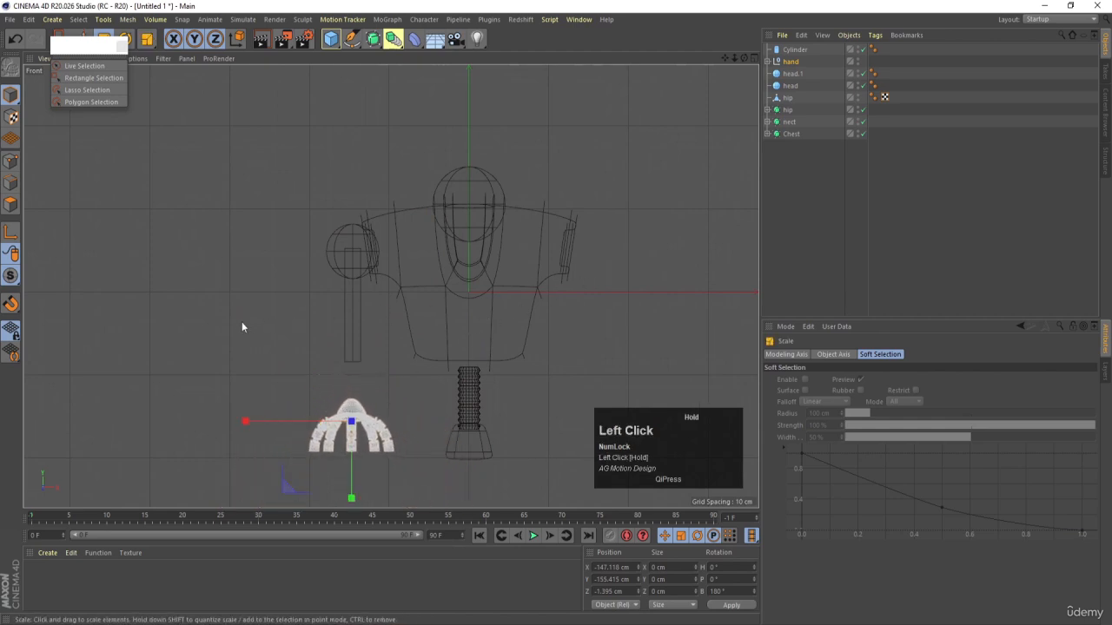
# Raise the hand to about -108 cm in Y so the palm meets the arm's lower end, and align it with the cylinder.
pyautogui.press('e')
pyautogui.moveTo(351, 498); pyautogui.dragTo(412, 444)
pyautogui.press('t')
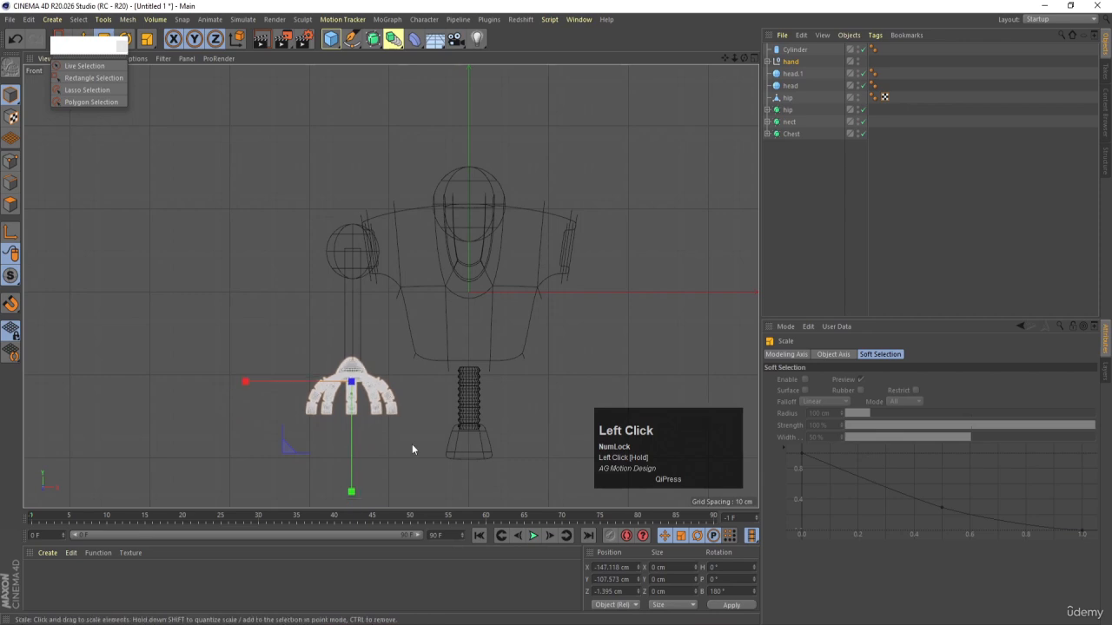
pyautogui.press('e')
pyautogui.scroll(2, 412, 444)
pyautogui.click(259, 372)
pyautogui.moveTo(258, 372); pyautogui.dragTo(255, 372)
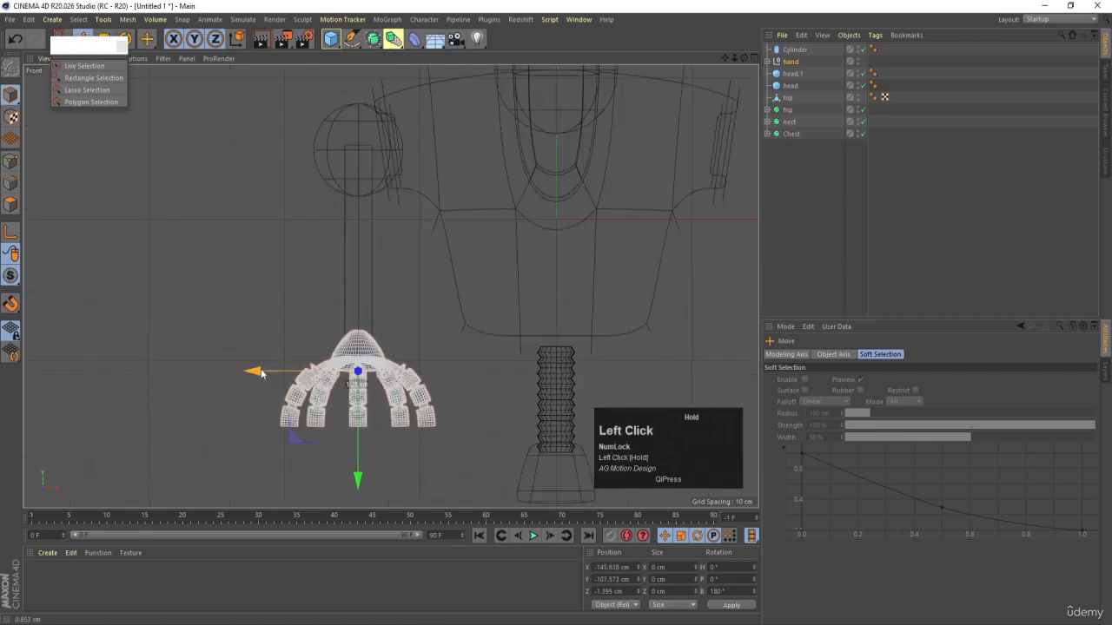
# Deselect the hand and render the perspective view to check the assembled arm on the robot.
pyautogui.middleClick(259, 372)
pyautogui.middleClick(286, 282)
pyautogui.click(485, 306)
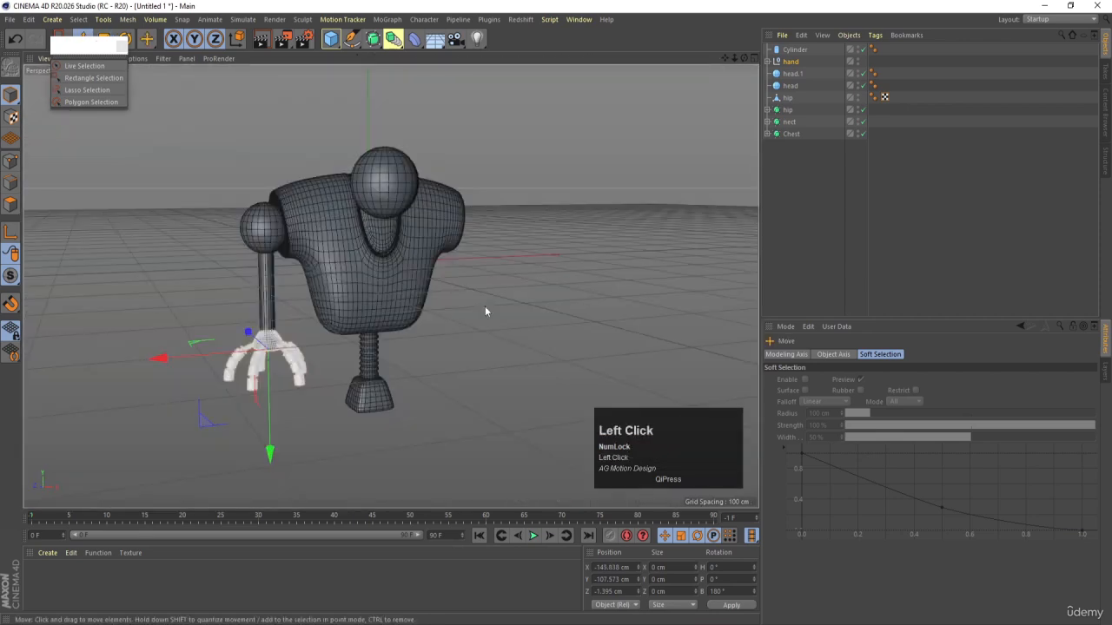
pyautogui.scroll(-2, 455, 340)
pyautogui.hotkey('ctrl', 'r')
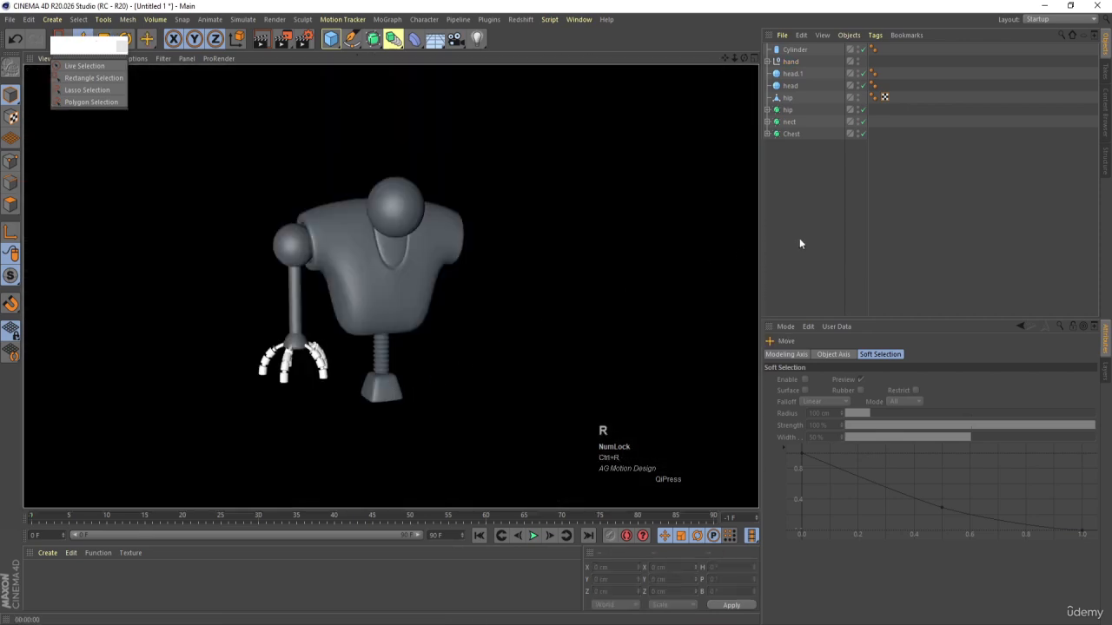